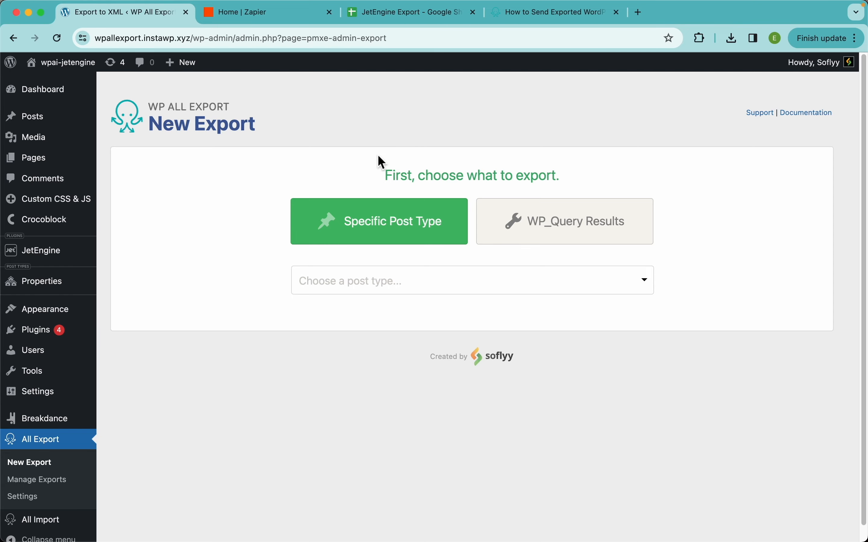
# Step: Look over the Zapier dashboard, then switch to the JetEngine Export spreadsheet in Google Sheets and examine its sheet
pyautogui.click(264, 22)
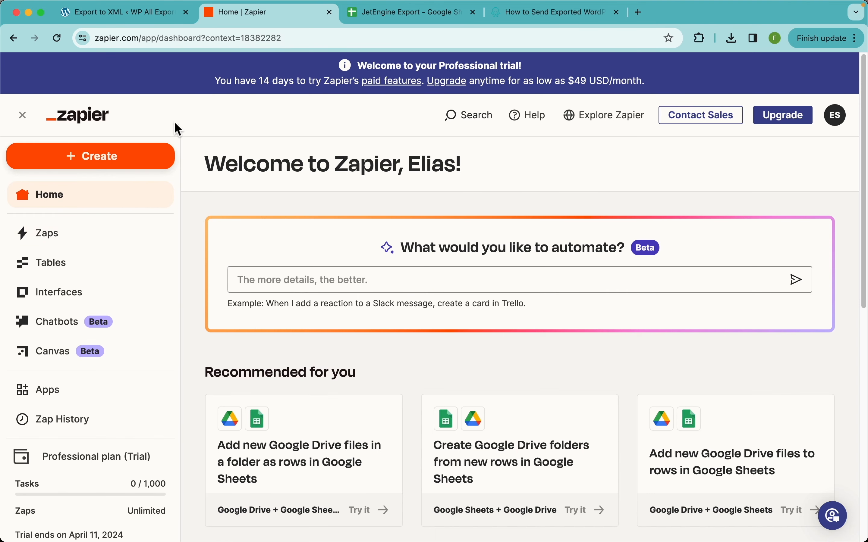
pyautogui.click(163, 21)
pyautogui.click(381, 21)
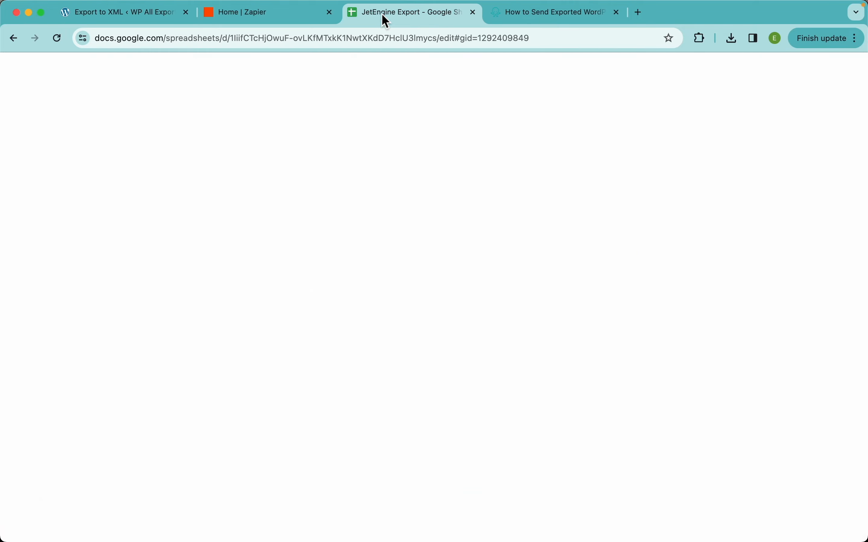
pyautogui.click(167, 198)
pyautogui.click(67, 160)
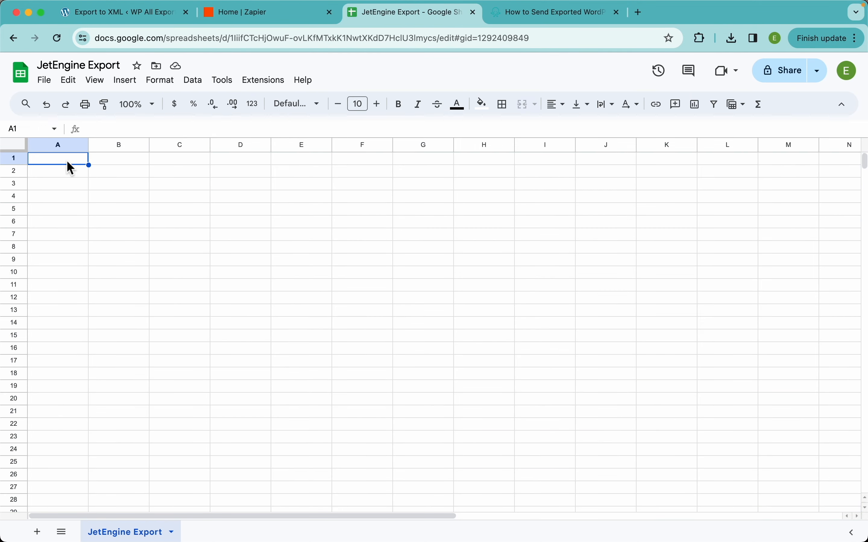
# Step: Switch back to the new WP All Export export in WordPress and choose Properties as the post type
pyautogui.click(137, 14)
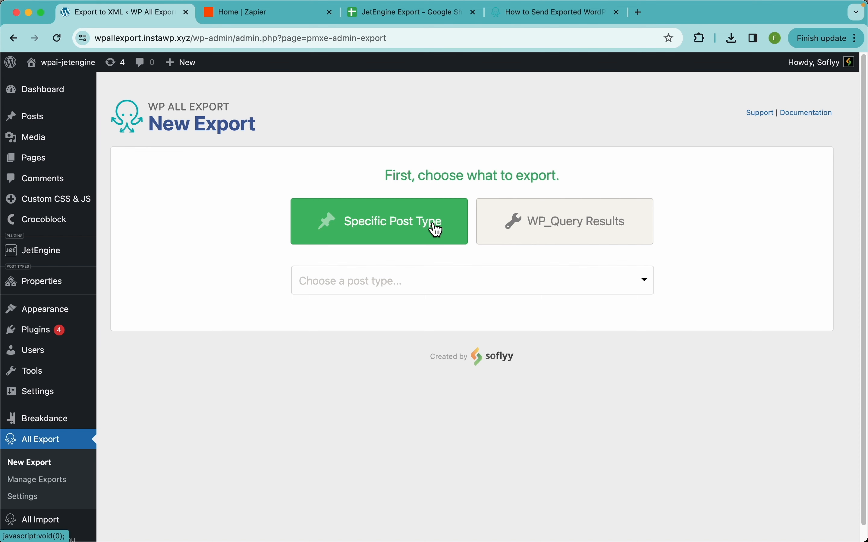
pyautogui.moveTo(65, 289)
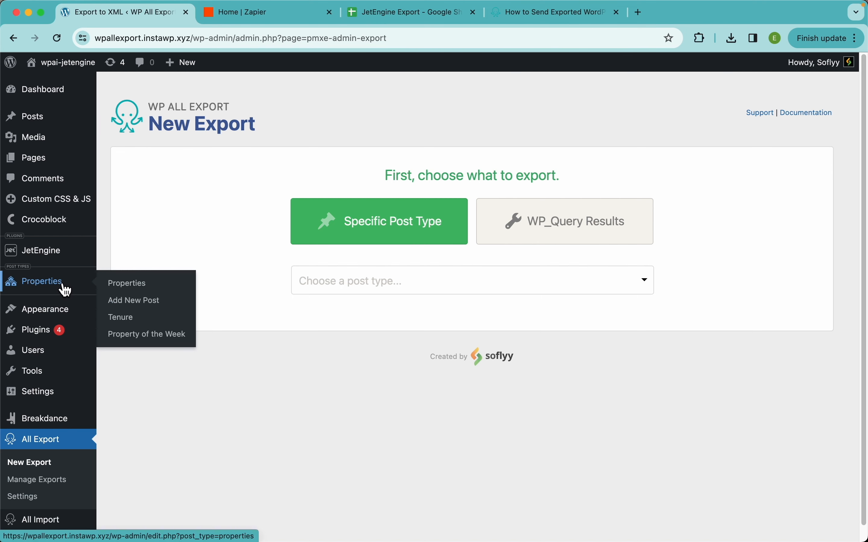
pyautogui.click(368, 290)
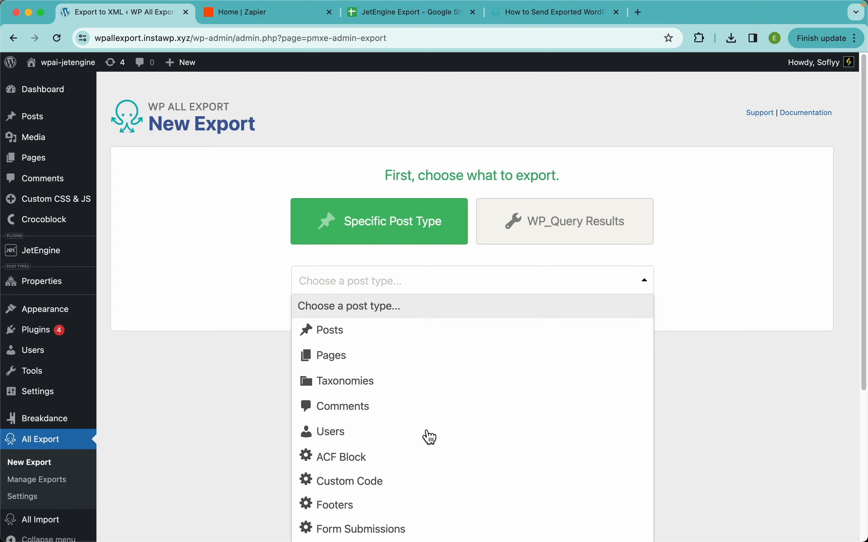
pyautogui.scroll(-5, 430, 437)
pyautogui.click(357, 455)
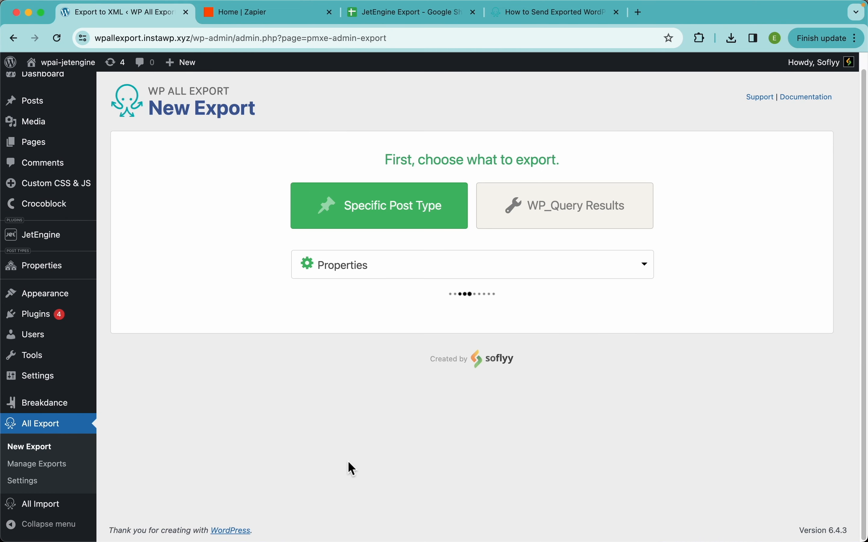
pyautogui.scroll(-2, 349, 463)
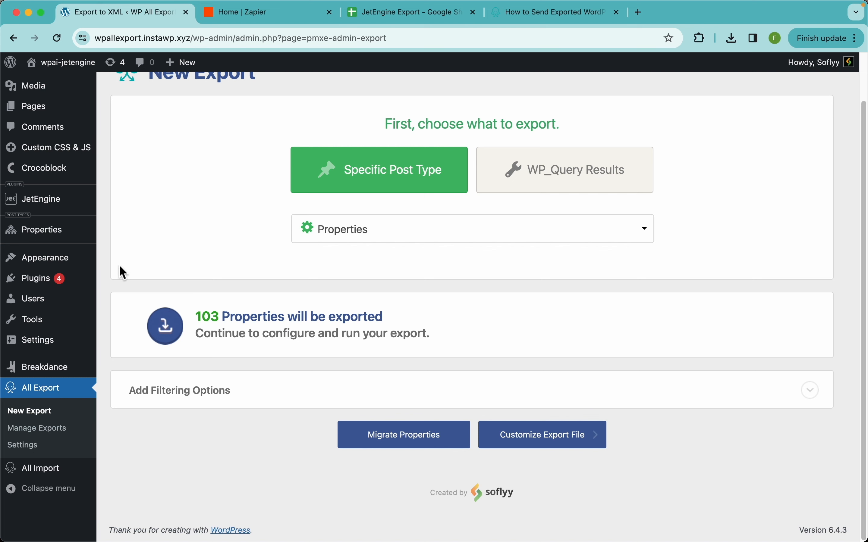
# Step: Open the Properties post list in a separate browser tab, look it over and return to the export
pyautogui.rightClick(71, 231)
pyautogui.click(95, 237)
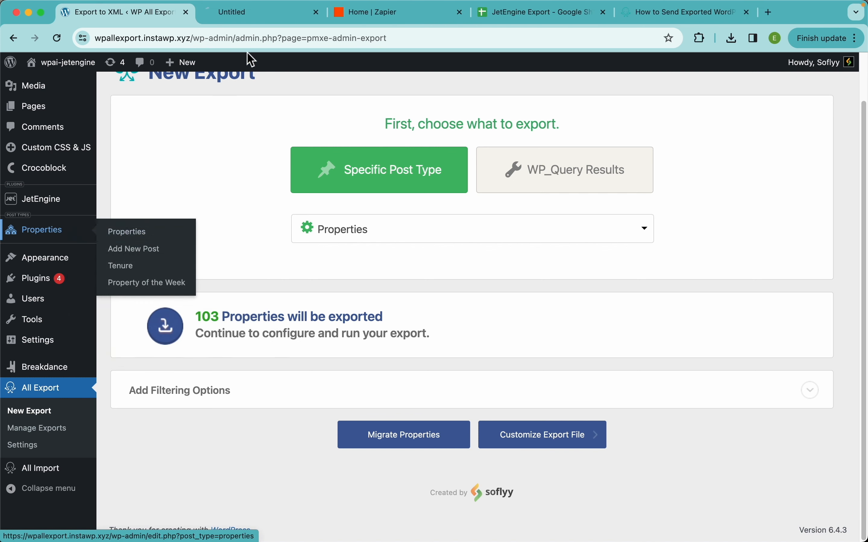
pyautogui.click(252, 14)
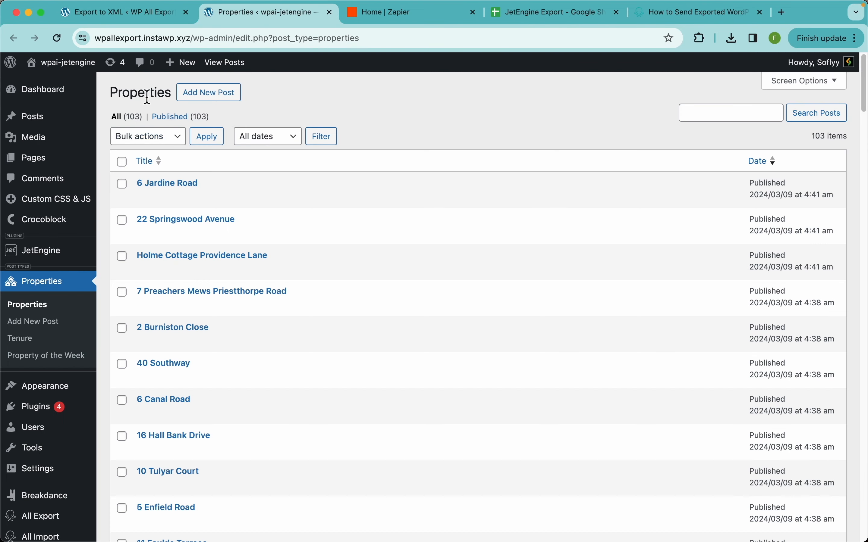
pyautogui.click(127, 14)
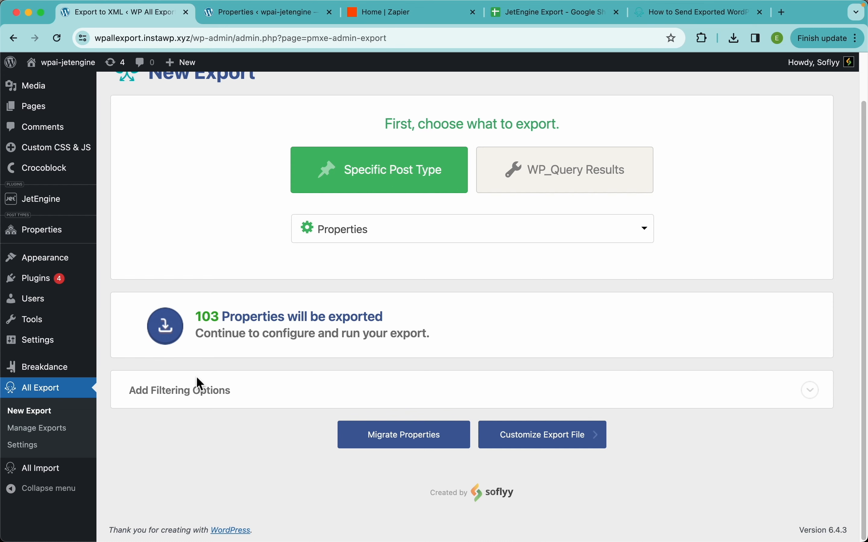
# Step: Add a filtering rule to the export so that Availability equals "On Market"
pyautogui.click(188, 395)
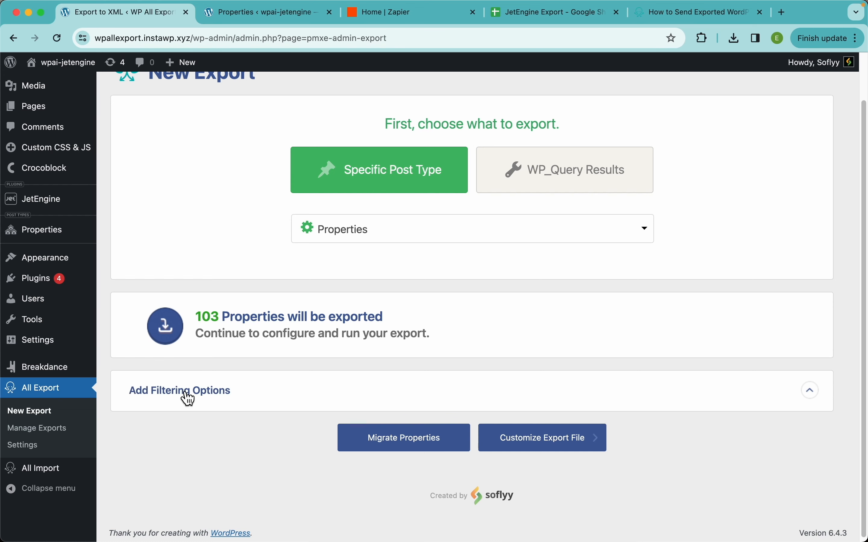
pyautogui.scroll(-4, 305, 403)
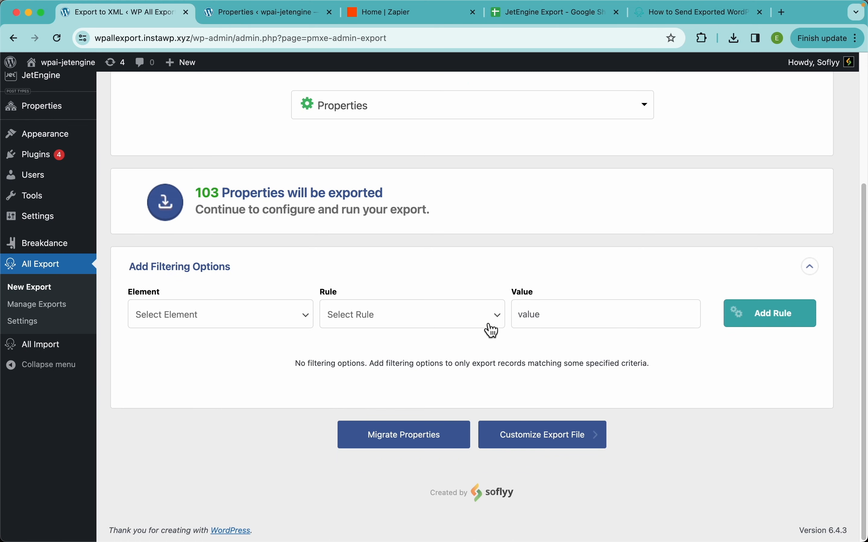
pyautogui.click(177, 325)
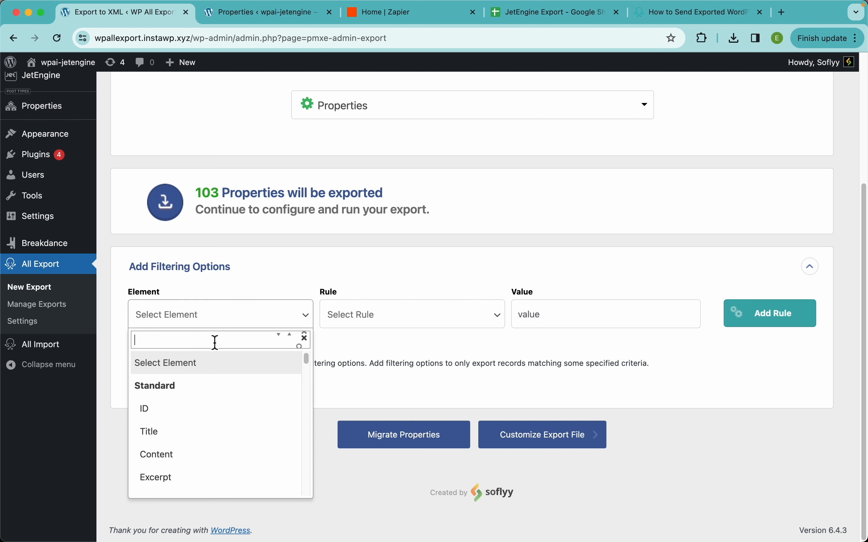
pyautogui.write('ava')
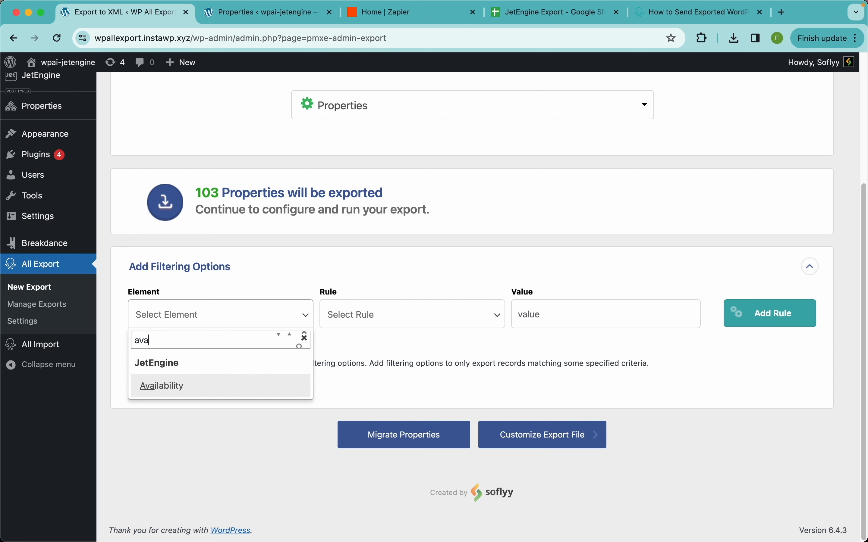
pyautogui.click(194, 392)
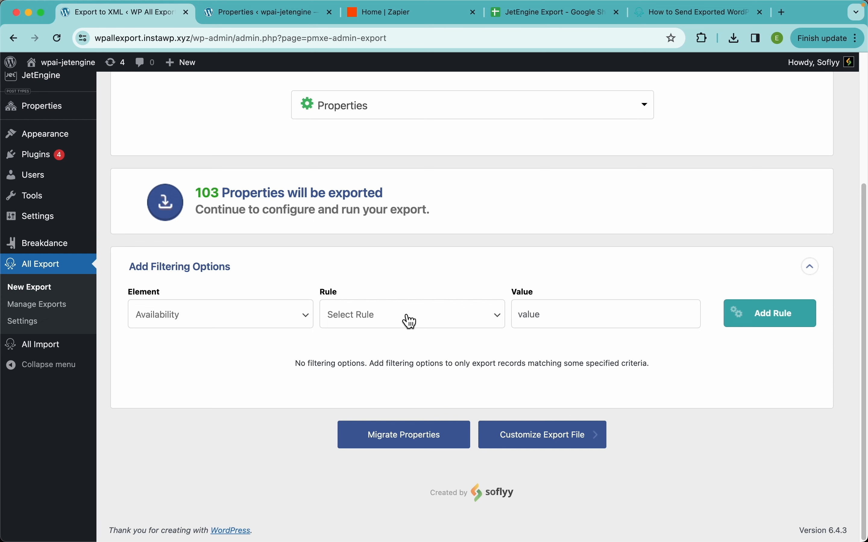
pyautogui.click(415, 322)
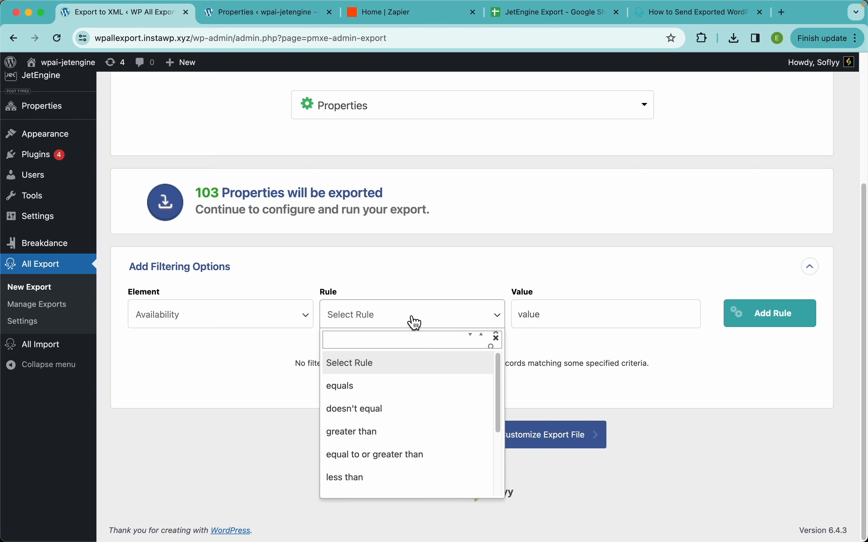
pyautogui.click(379, 388)
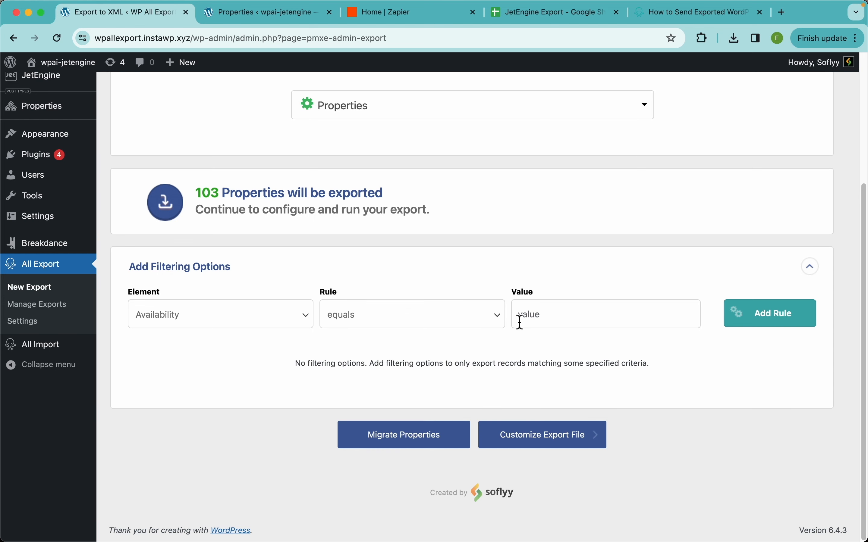
pyautogui.click(545, 328)
pyautogui.write('On Market')
pyautogui.click(755, 319)
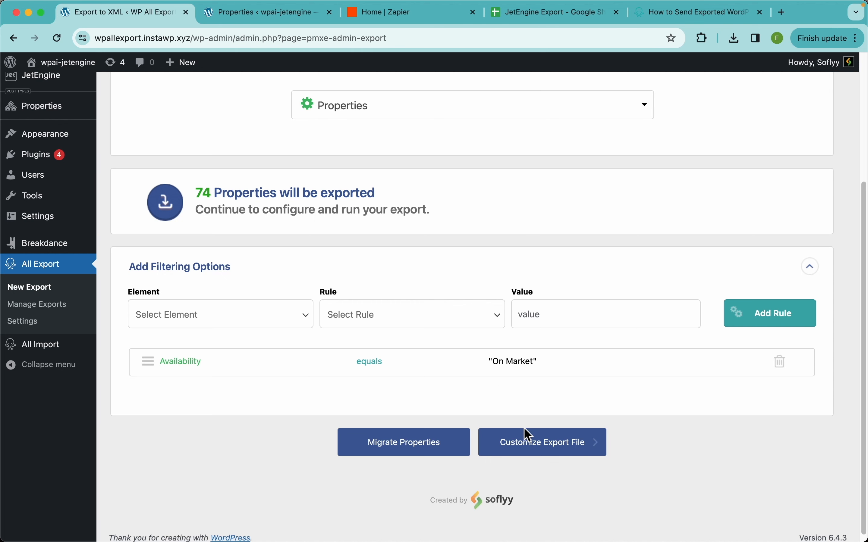
# Step: Continue to customizing the export file and preview the first properties with the default columns
pyautogui.click(584, 454)
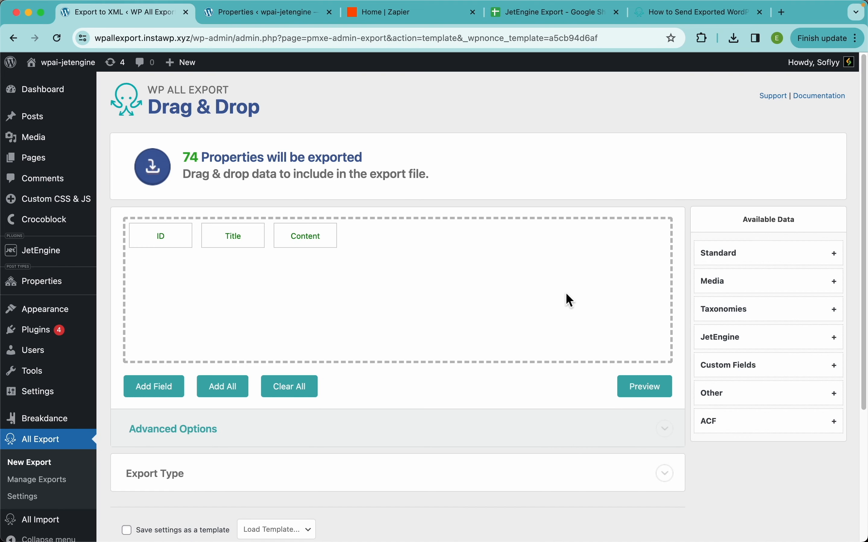
pyautogui.click(663, 389)
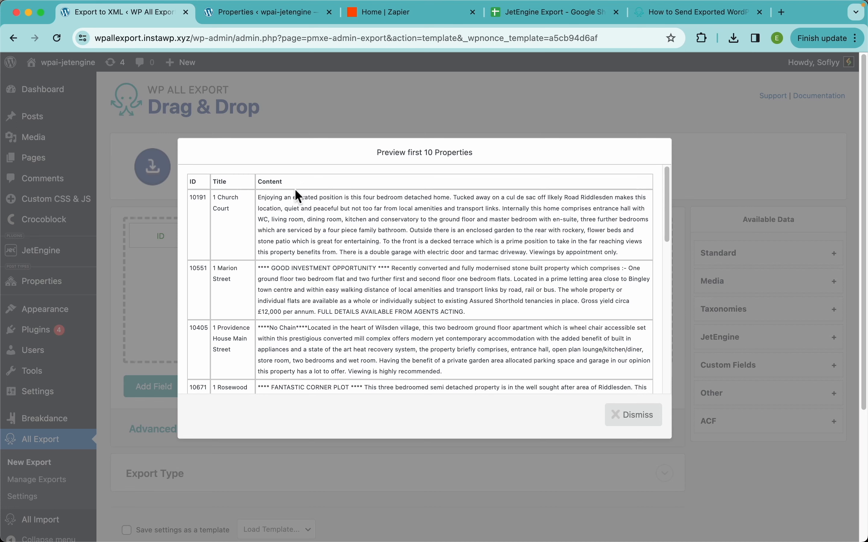
pyautogui.click(276, 127)
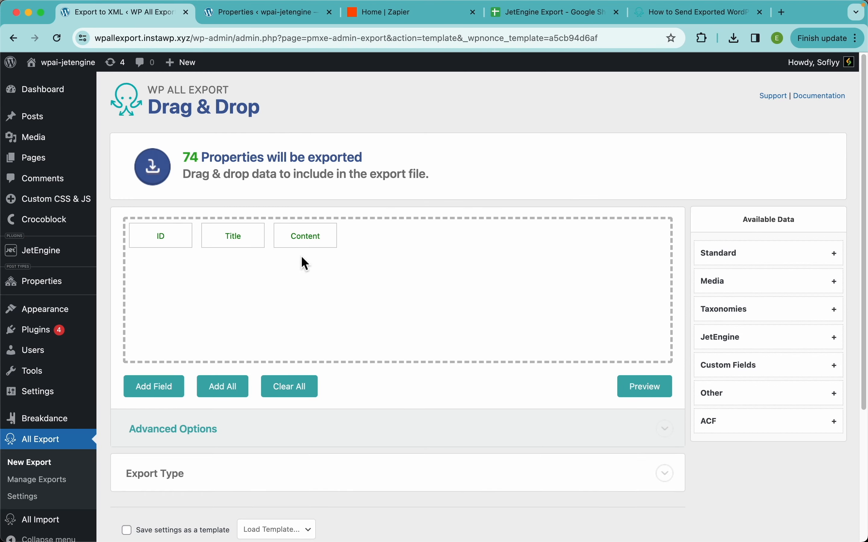
# Step: Remove the ID field from the export and preview the remaining Title and Content columns
pyautogui.moveTo(164, 242); pyautogui.dragTo(147, 174)
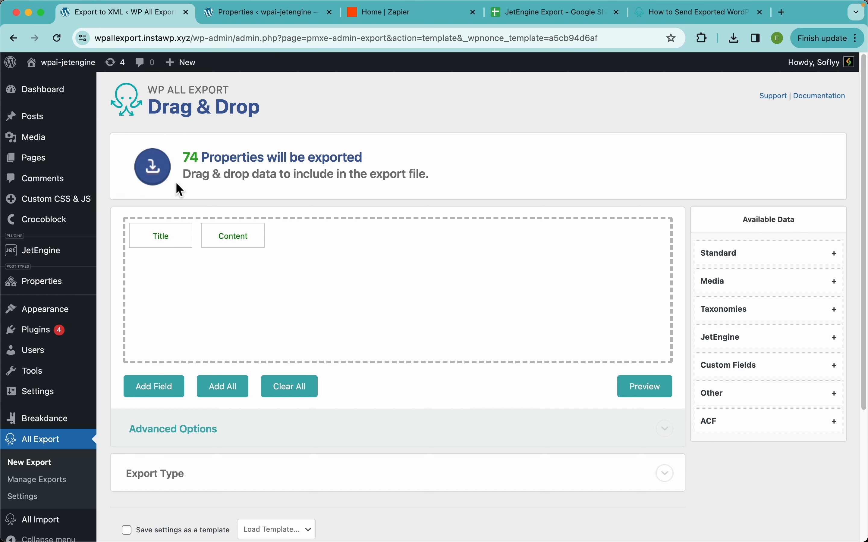
pyautogui.moveTo(236, 236); pyautogui.dragTo(246, 252)
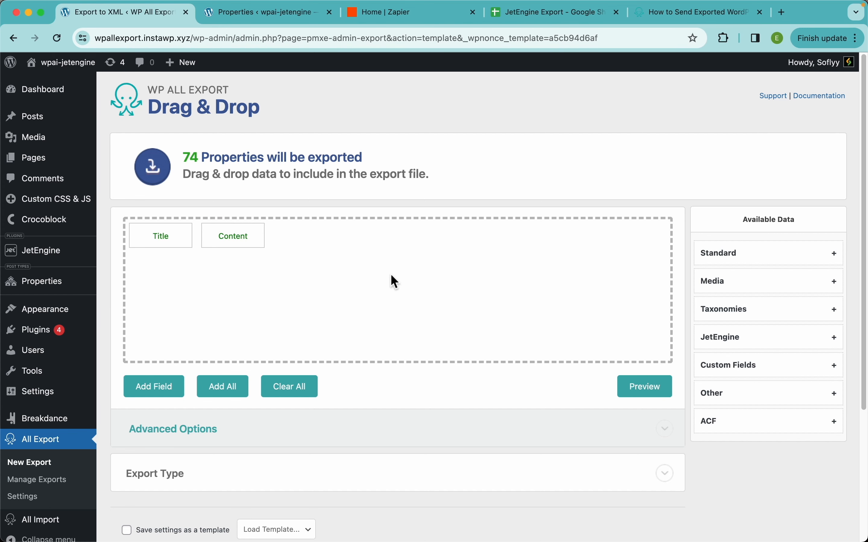
pyautogui.click(643, 392)
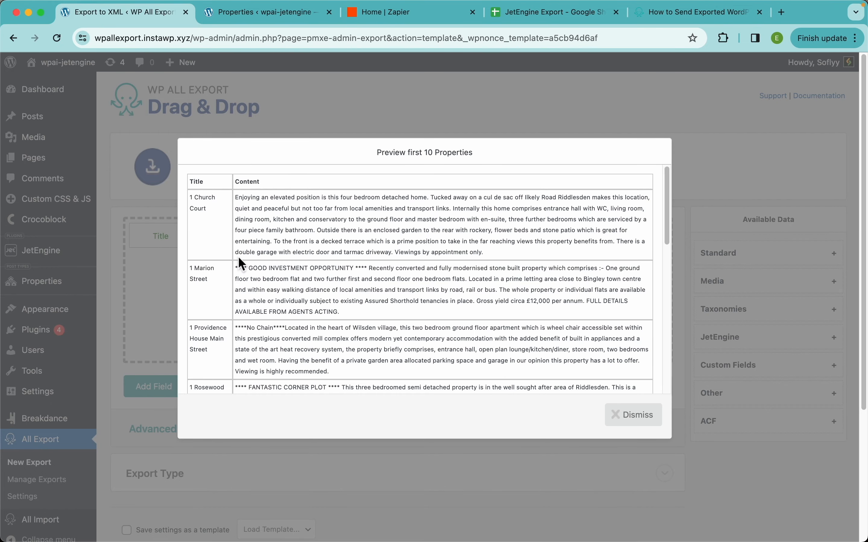
pyautogui.click(571, 109)
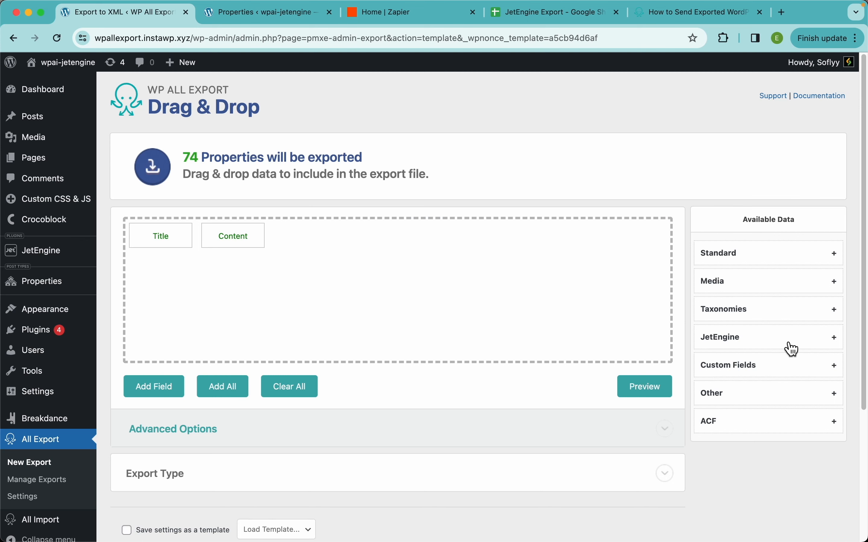
# Step: Add the JetEngine Map Address field to the export after Content and preview the data
pyautogui.click(749, 345)
pyautogui.scroll(-5, 793, 339)
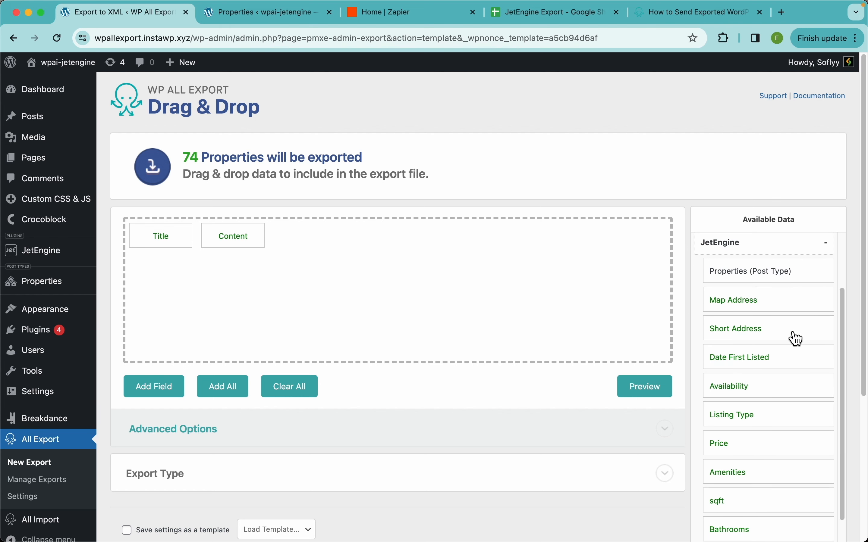
pyautogui.scroll(-5, 736, 382)
pyautogui.scroll(5, 736, 381)
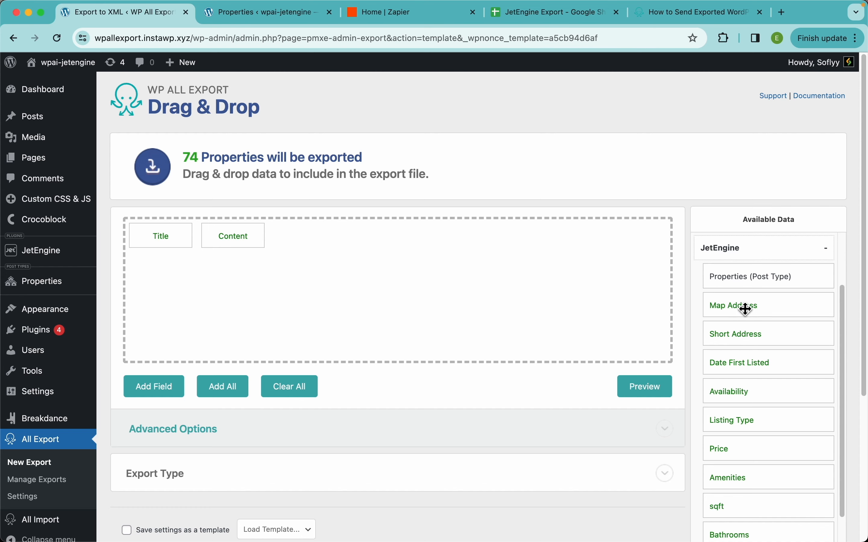
pyautogui.moveTo(743, 306); pyautogui.dragTo(455, 278)
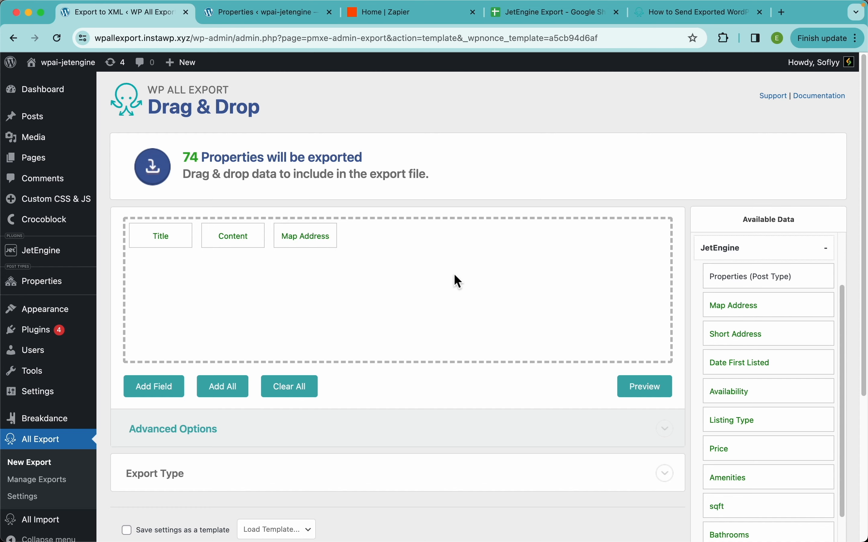
pyautogui.click(649, 390)
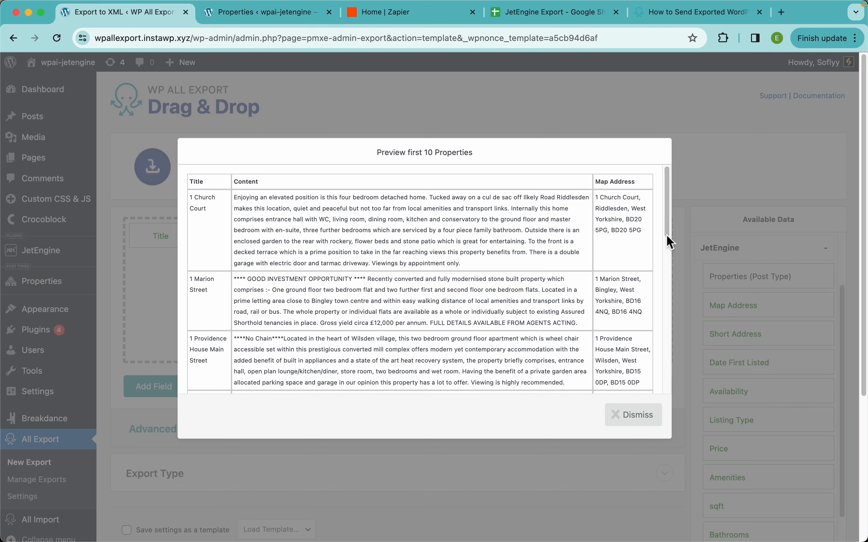
pyautogui.click(661, 86)
# Step: Add the JetEngine fields Short Address, Date First Listed and Availability to the export, previewing the data after Short Address
pyautogui.moveTo(726, 335); pyautogui.dragTo(520, 282)
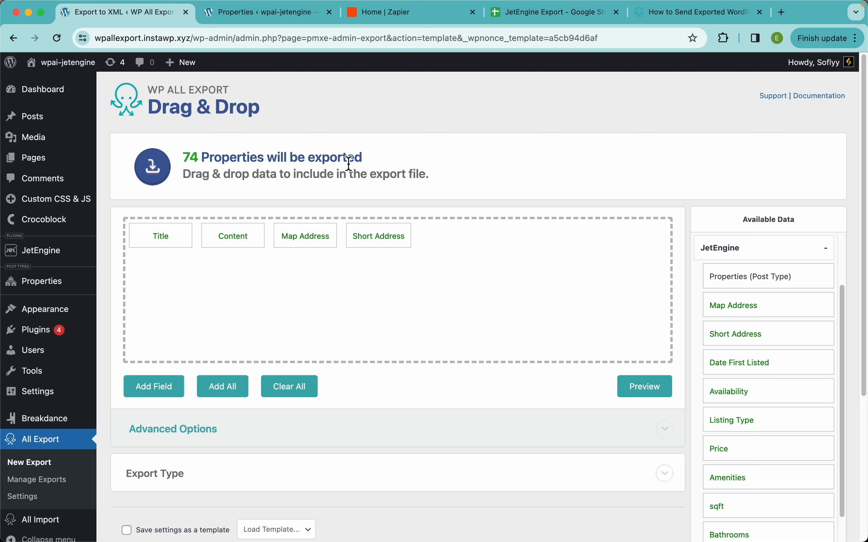
pyautogui.click(642, 394)
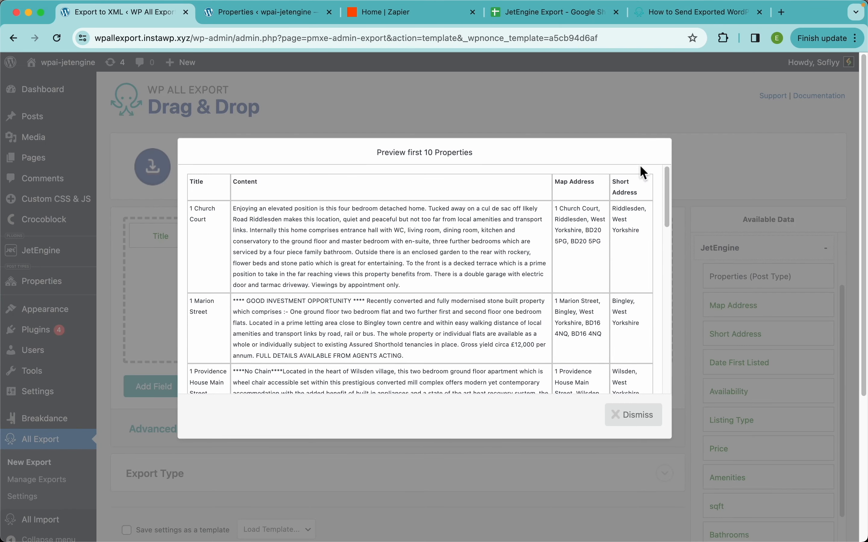
pyautogui.click(709, 172)
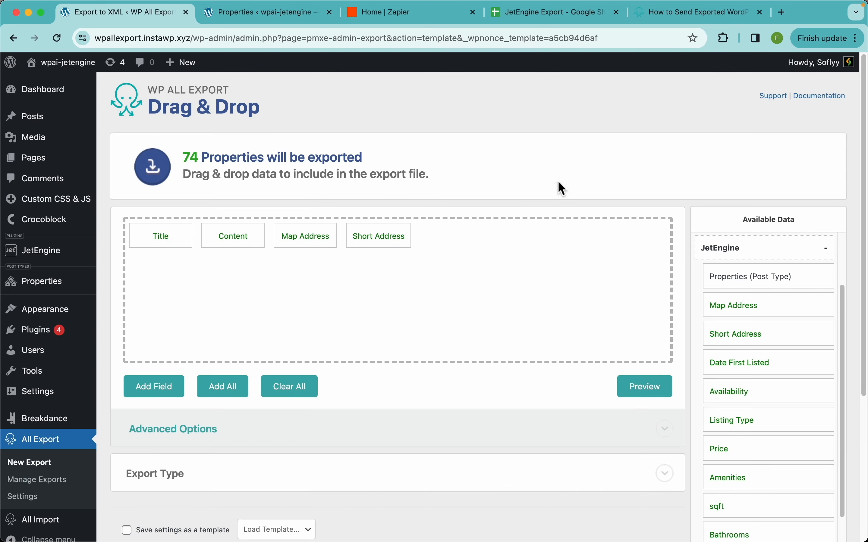
pyautogui.moveTo(745, 368); pyautogui.dragTo(645, 363)
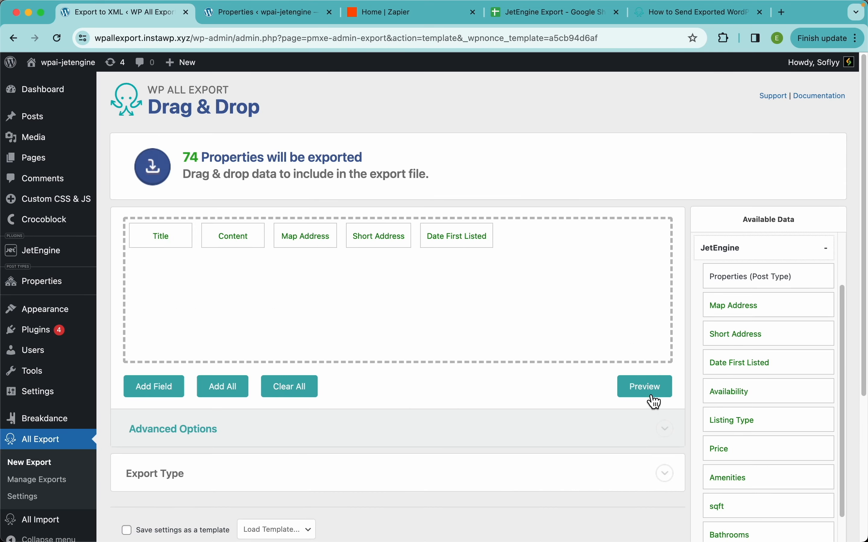
pyautogui.moveTo(739, 397); pyautogui.dragTo(538, 280)
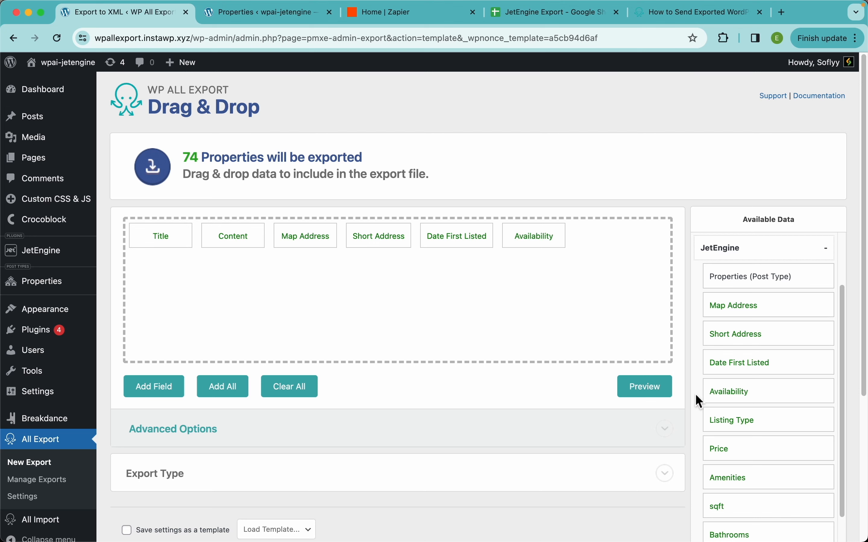
# Step: Add the JetEngine fields Listing Type, Price, Amenities, sqft, Bathrooms and Bedrooms to the export after Availability
pyautogui.moveTo(726, 424); pyautogui.dragTo(538, 319)
pyautogui.moveTo(721, 448); pyautogui.dragTo(469, 291)
pyautogui.moveTo(717, 474); pyautogui.dragTo(469, 291)
pyautogui.moveTo(729, 511); pyautogui.dragTo(505, 318)
pyautogui.scroll(-3, 786, 447)
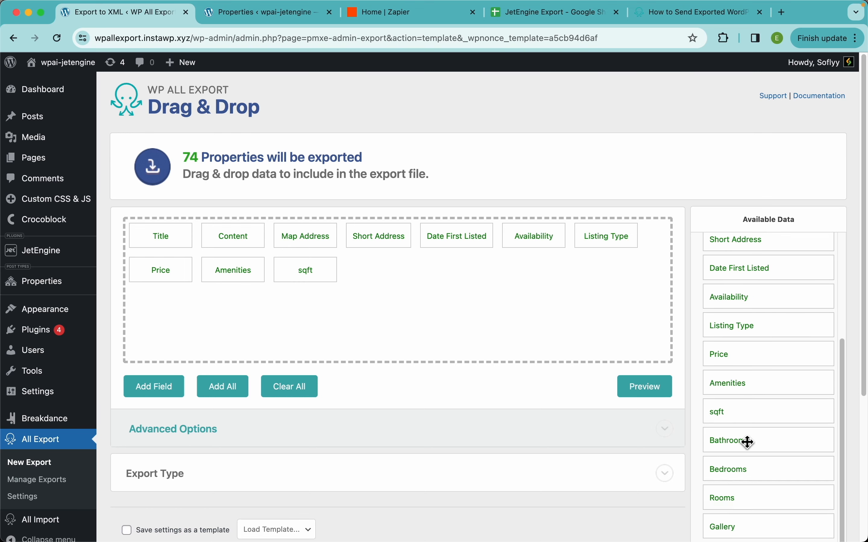
pyautogui.moveTo(748, 442); pyautogui.dragTo(578, 300)
pyautogui.moveTo(739, 478); pyautogui.dragTo(534, 289)
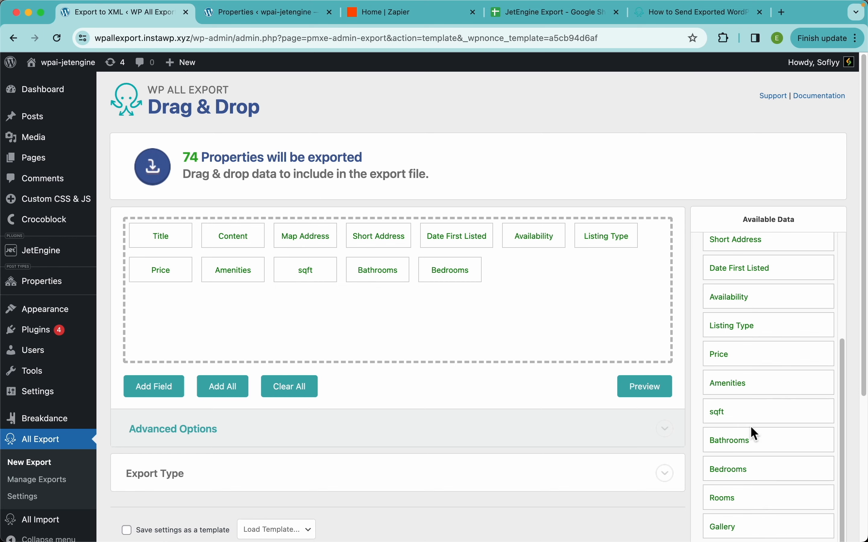
# Step: Preview the first properties and examine how the added columns are formatted, especially Date First Listed and Amenities
pyautogui.click(646, 387)
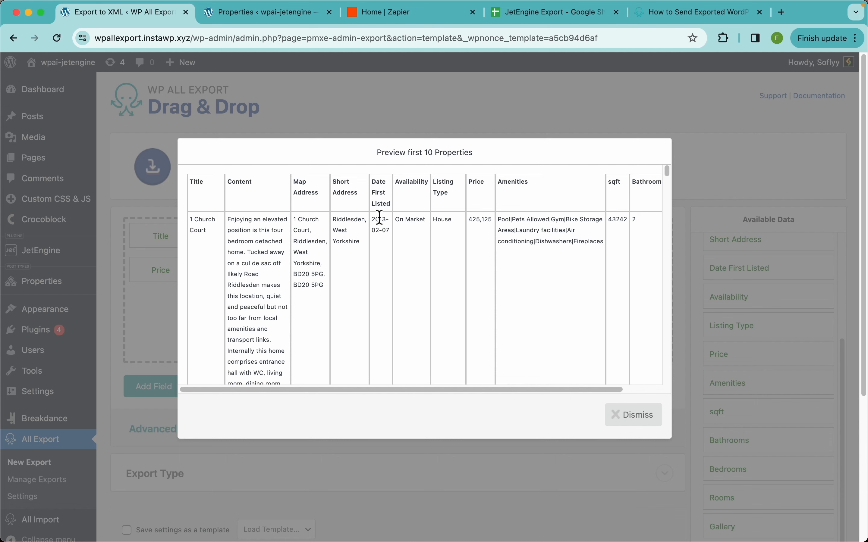
pyautogui.hscroll(2, 563, 257)
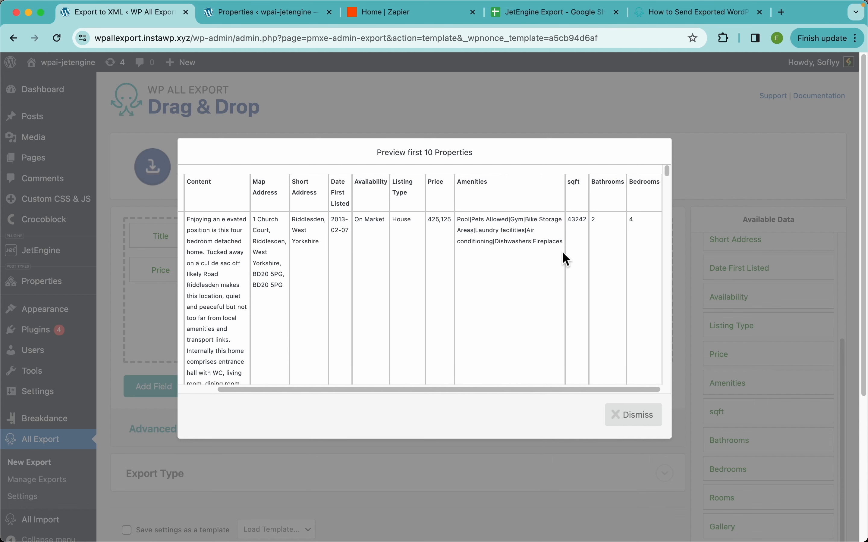
pyautogui.hscroll(-2, 564, 256)
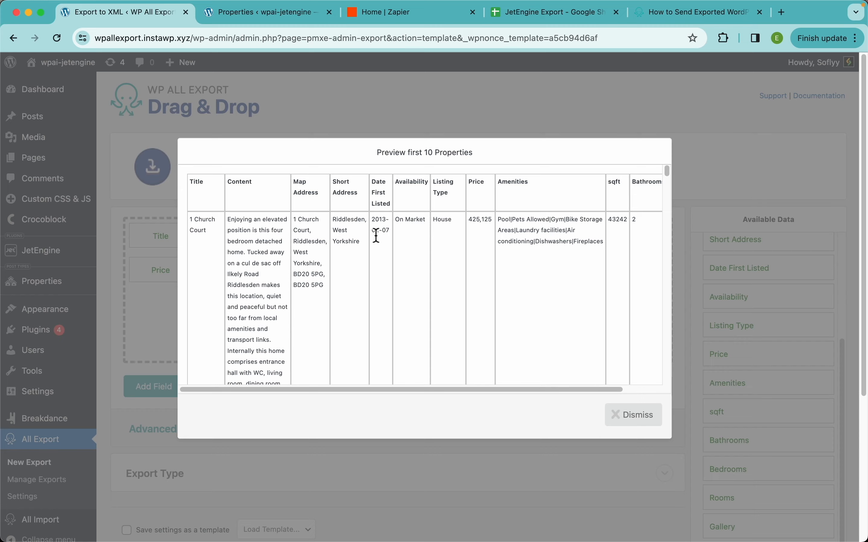
pyautogui.scroll(5, 376, 236)
pyautogui.scroll(5, 376, 236)
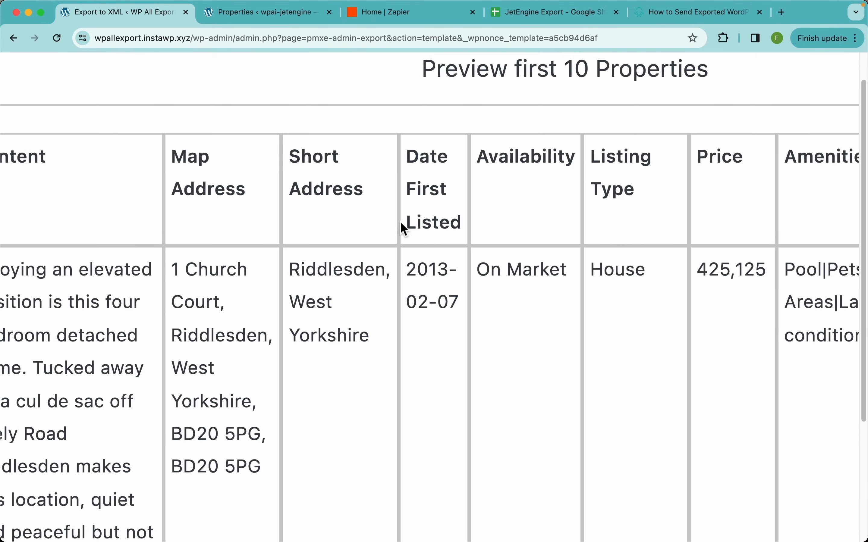
pyautogui.hscroll(1, 464, 239)
pyautogui.hscroll(3, 465, 241)
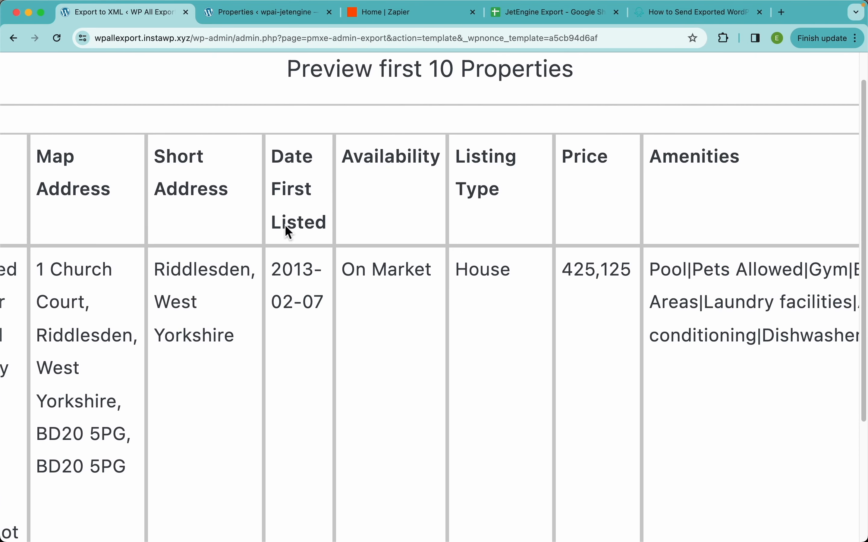
pyautogui.hscroll(3, 643, 291)
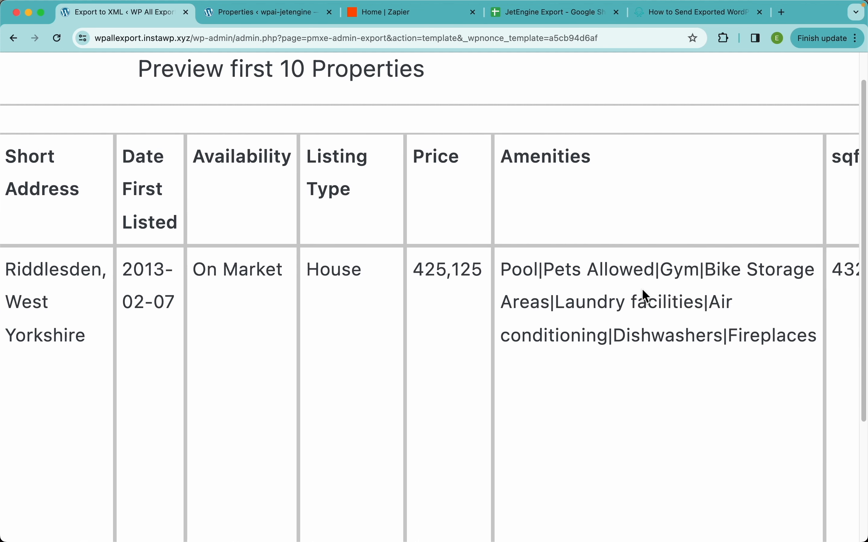
pyautogui.hscroll(-3, 642, 290)
pyautogui.hscroll(3, 642, 290)
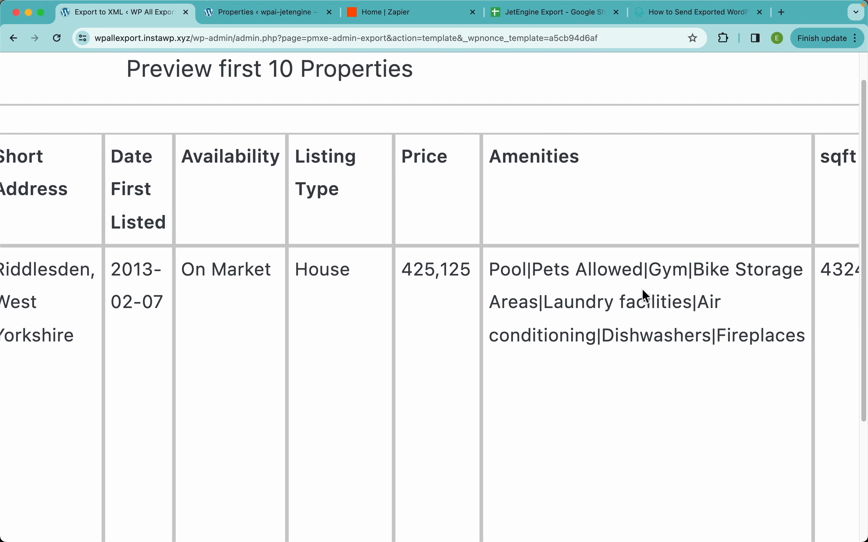
pyautogui.hscroll(2, 644, 296)
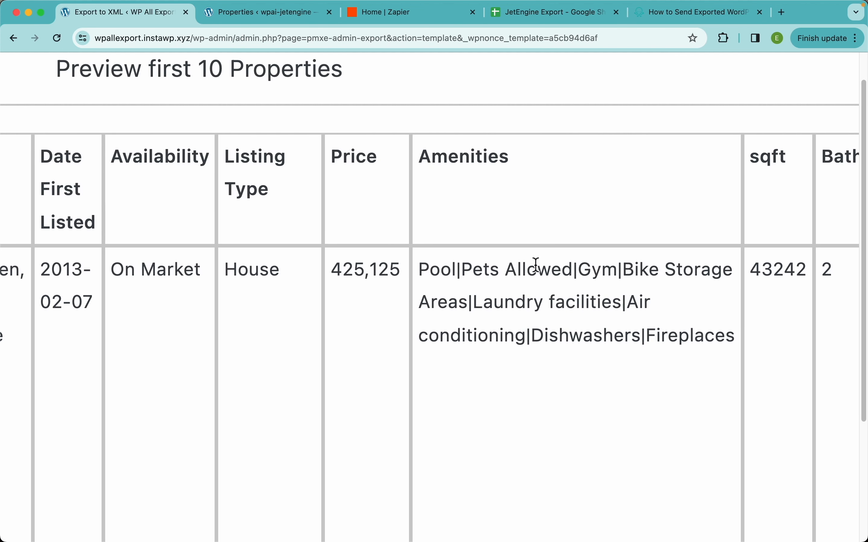
pyautogui.hscroll(5, 534, 267)
pyautogui.hscroll(-15, 383, 314)
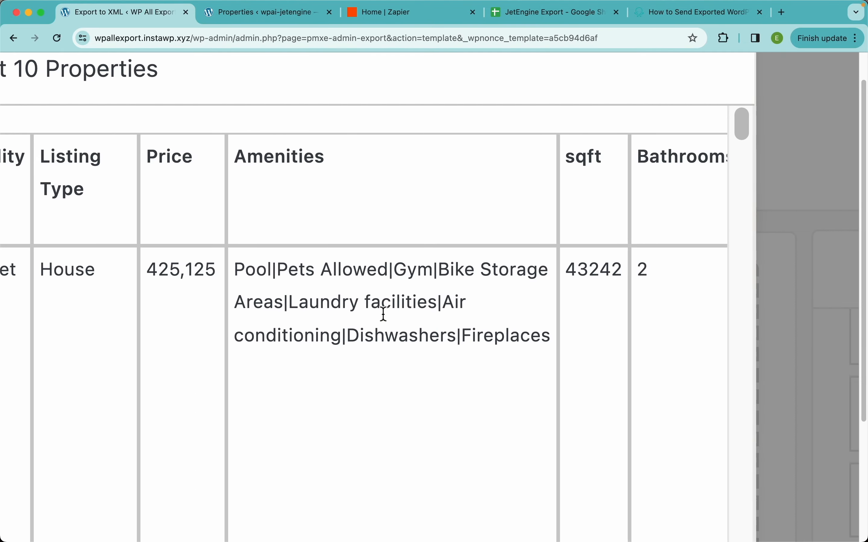
pyautogui.hscroll(-1, 384, 314)
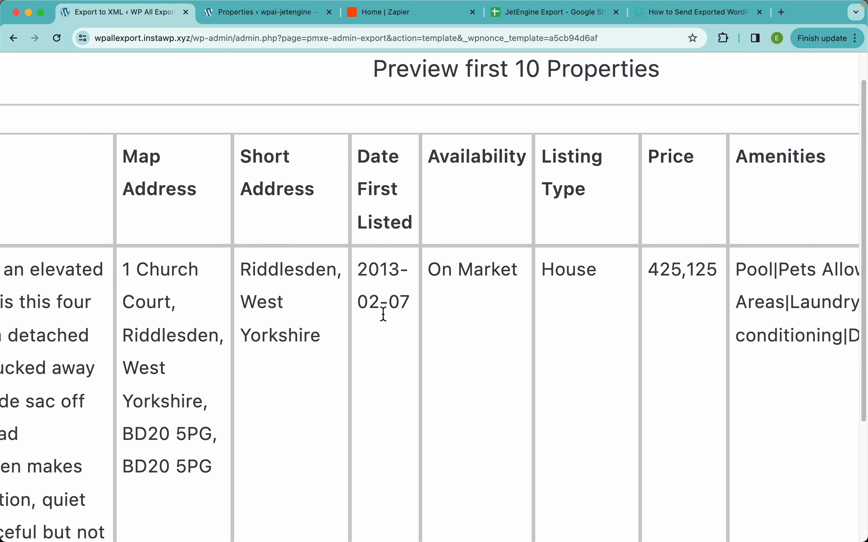
pyautogui.scroll(-10, 383, 315)
pyautogui.click(646, 423)
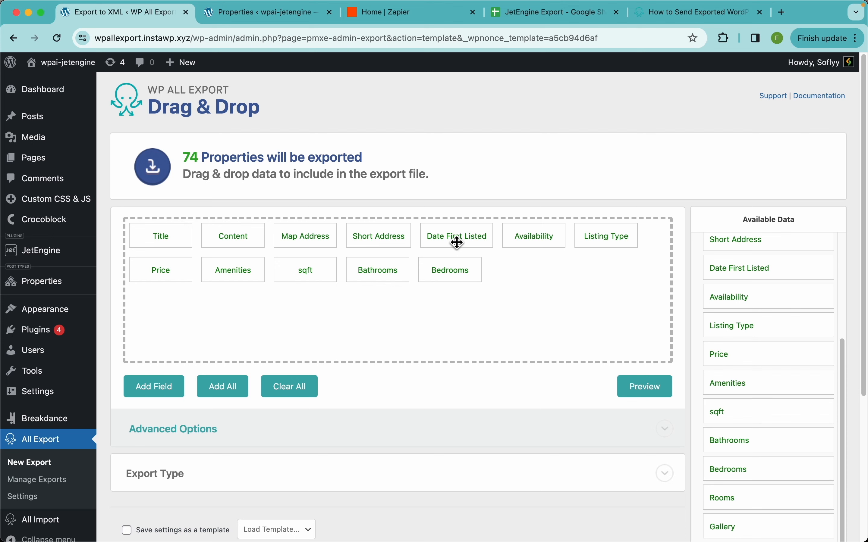
# Step: Set the Date First Listed export field to Natural Language PHP date() with the format "D, F j Y" and save it
pyautogui.click(475, 239)
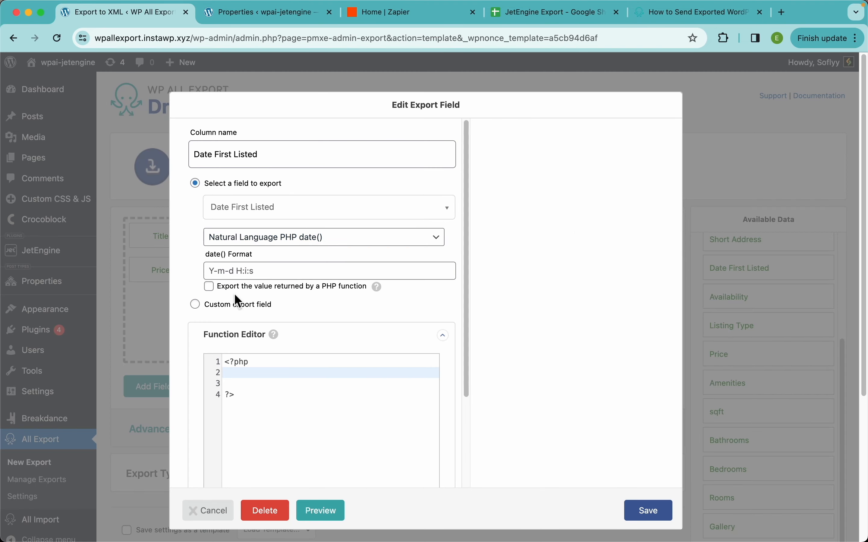
pyautogui.click(266, 272)
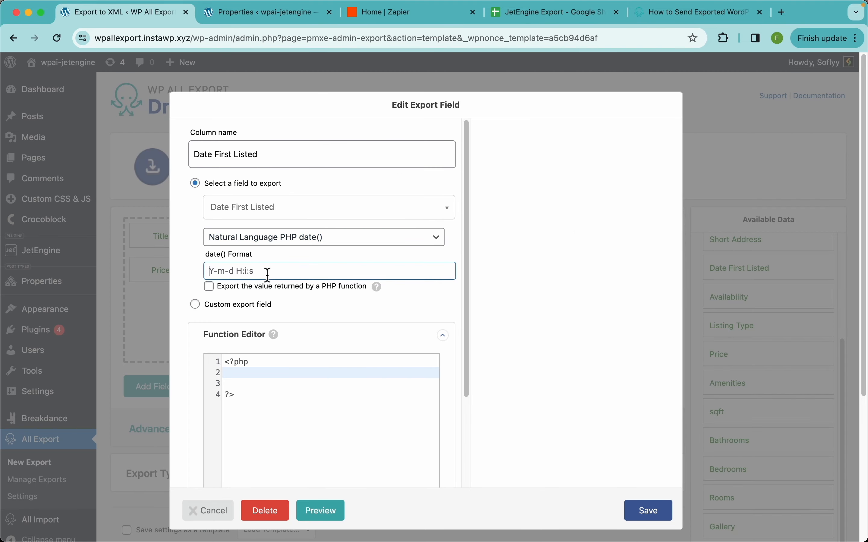
pyautogui.click(311, 241)
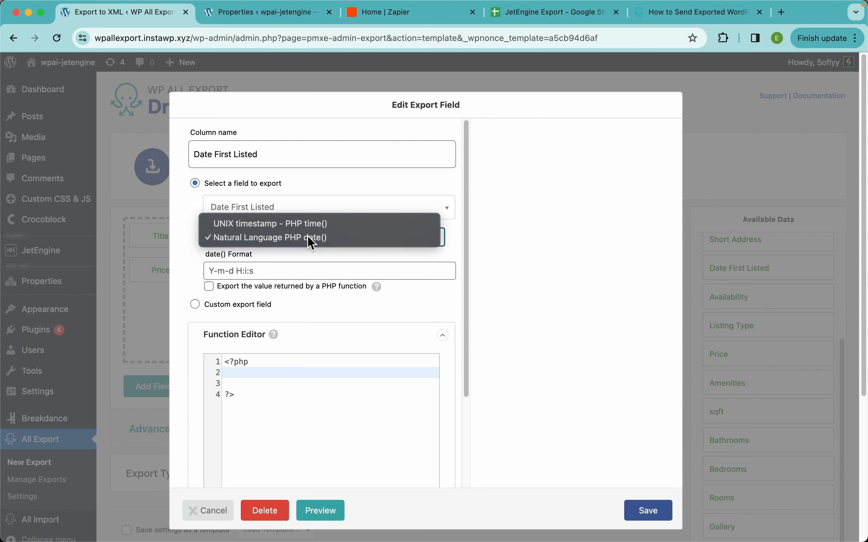
pyautogui.click(270, 237)
pyautogui.click(292, 271)
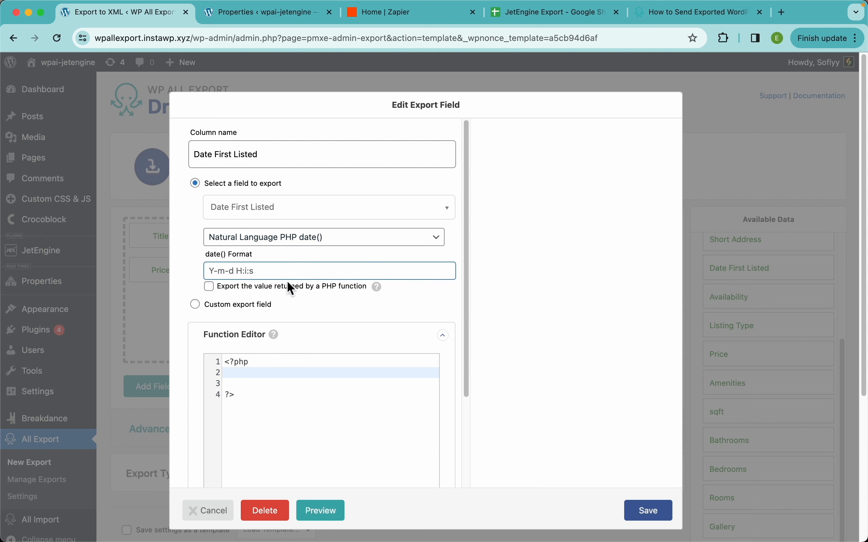
pyautogui.write('D, F j Y')
pyautogui.click(650, 511)
# Step: Preview the export data again and check the Date First Listed format and the separators between the Amenities values
pyautogui.click(640, 393)
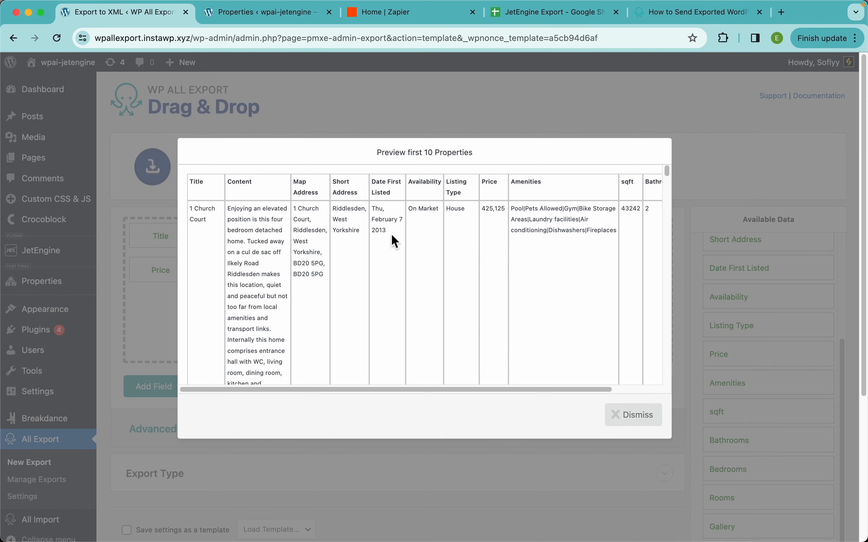
pyautogui.scroll(5, 378, 219)
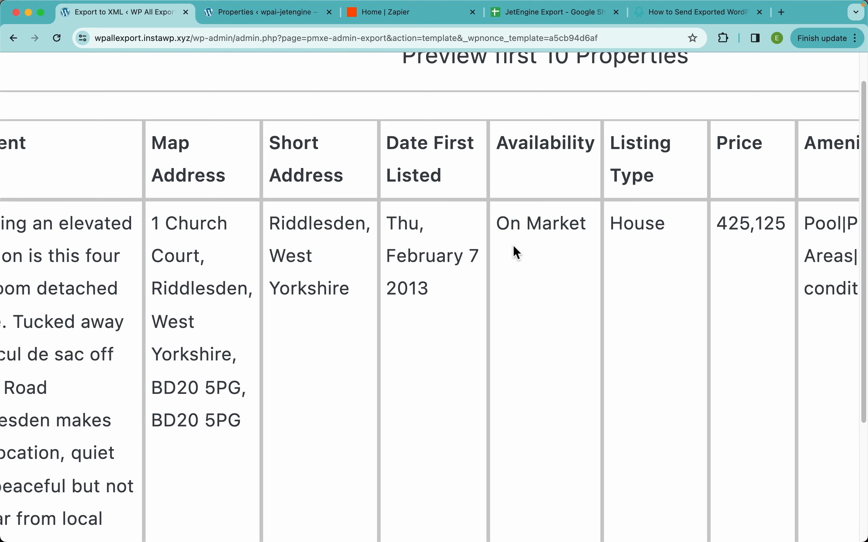
pyautogui.scroll(-5, 516, 253)
pyautogui.hscroll(3, 517, 253)
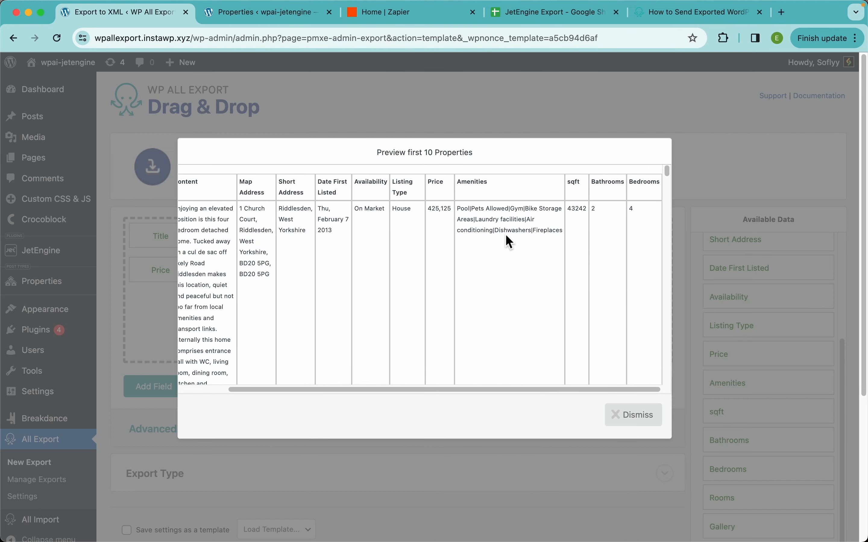
pyautogui.scroll(5, 507, 241)
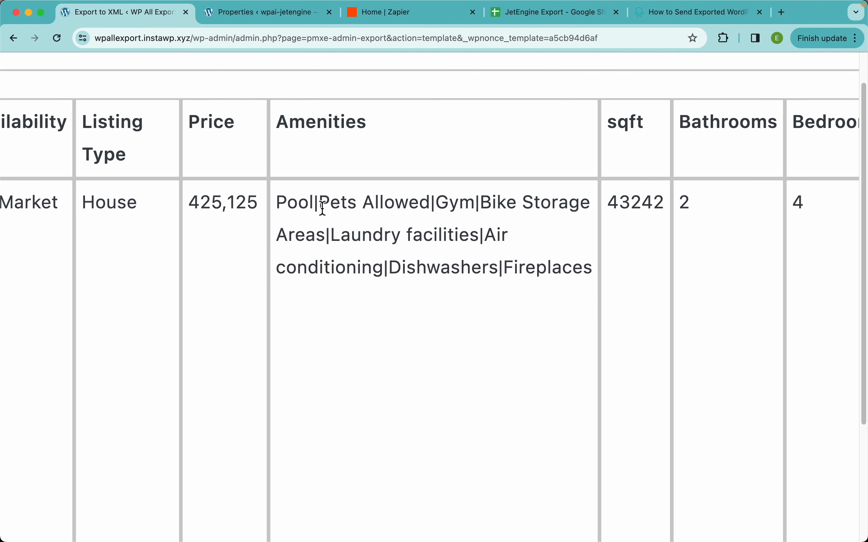
pyautogui.moveTo(323, 208); pyautogui.dragTo(315, 206)
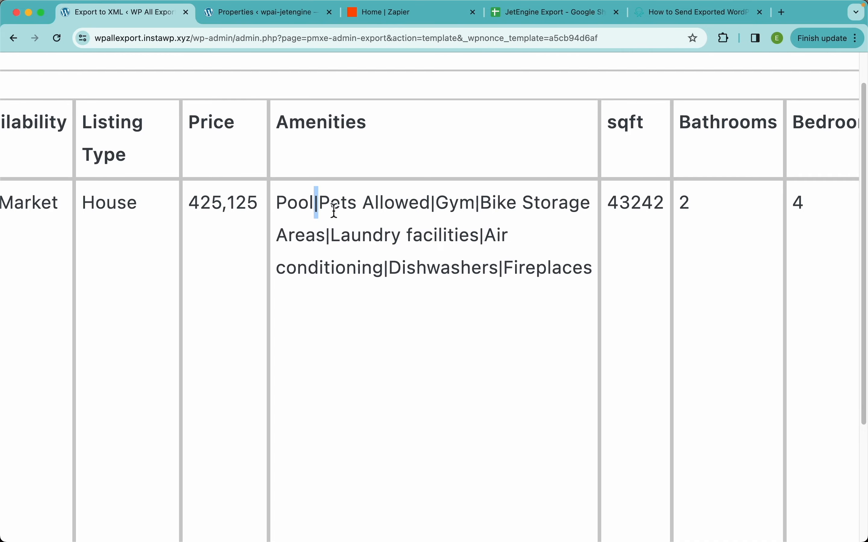
pyautogui.scroll(-5, 436, 269)
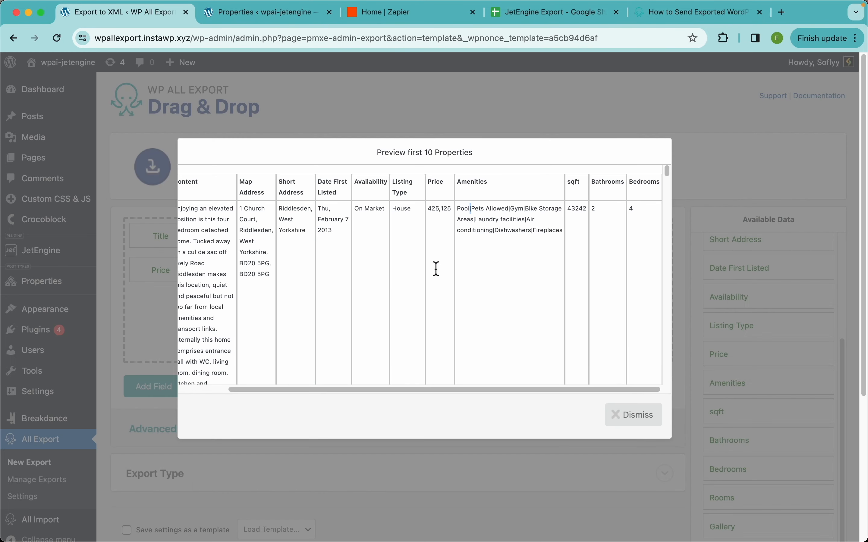
pyautogui.click(638, 413)
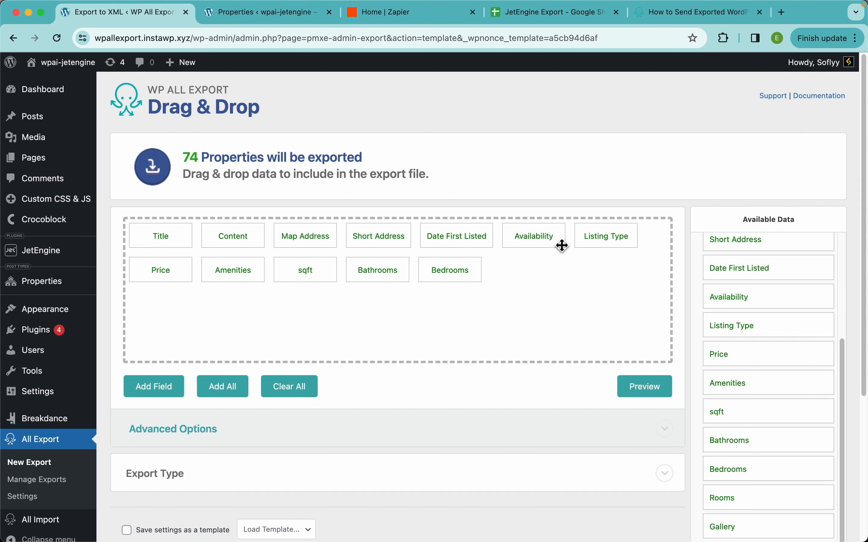
# Step: Open the Amenities export field and declare a PHP function replace_pipes ($data) in its function editor
pyautogui.click(233, 269)
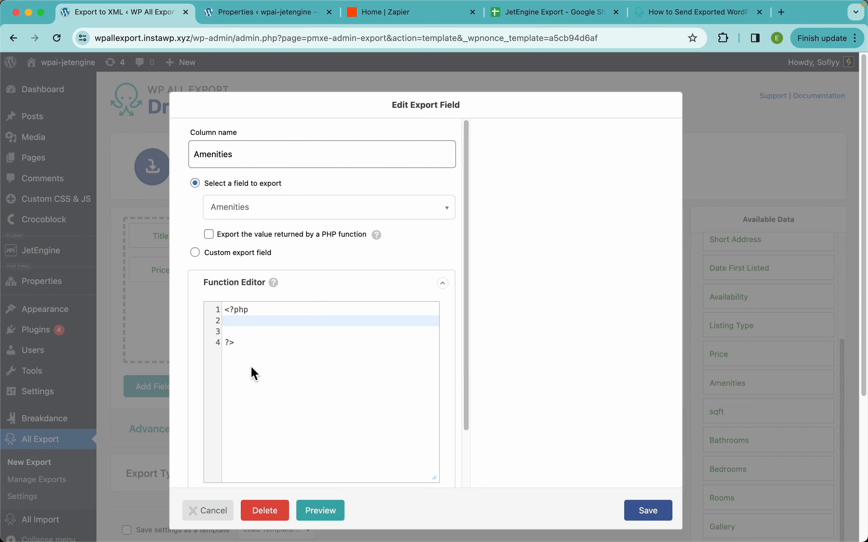
pyautogui.press('Return')
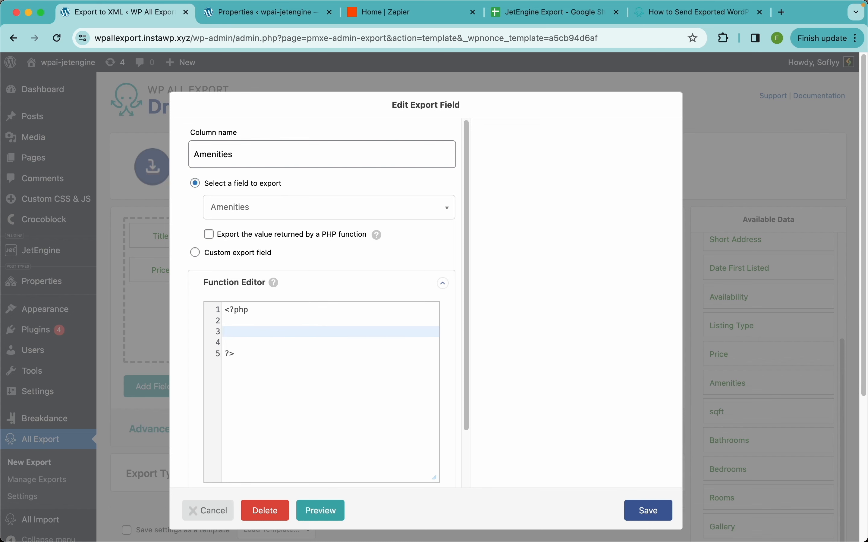
pyautogui.write('fun')
pyautogui.write('ctio ')
pyautogui.write('n ')
pyautogui.write('replace')
pyautogui.write('_pipes')
pyautogui.write(' ($')
pyautogui.write('data')
pyautogui.write(')')
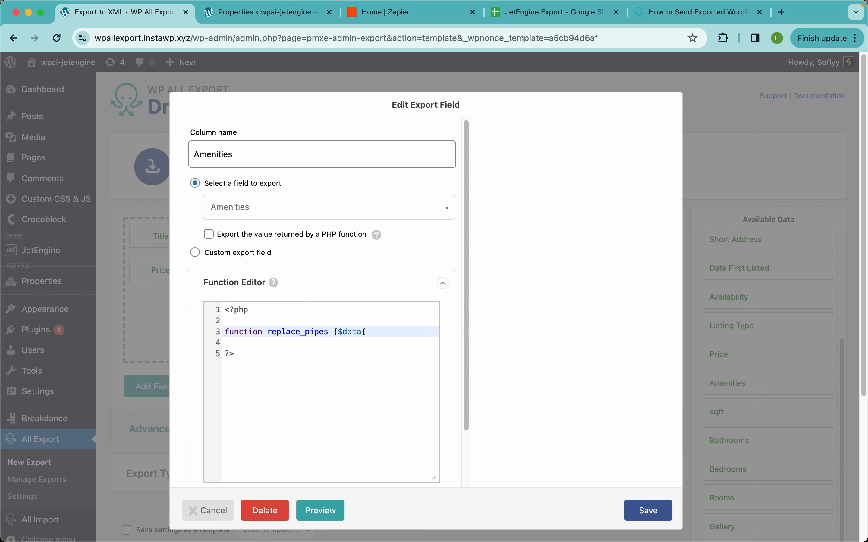
pyautogui.write(' {')
# Step: Make replace_pipes return str_replace("|", ", ", $data), close the function body and save the functions
pyautogui.press('Return')
pyautogui.write('return')
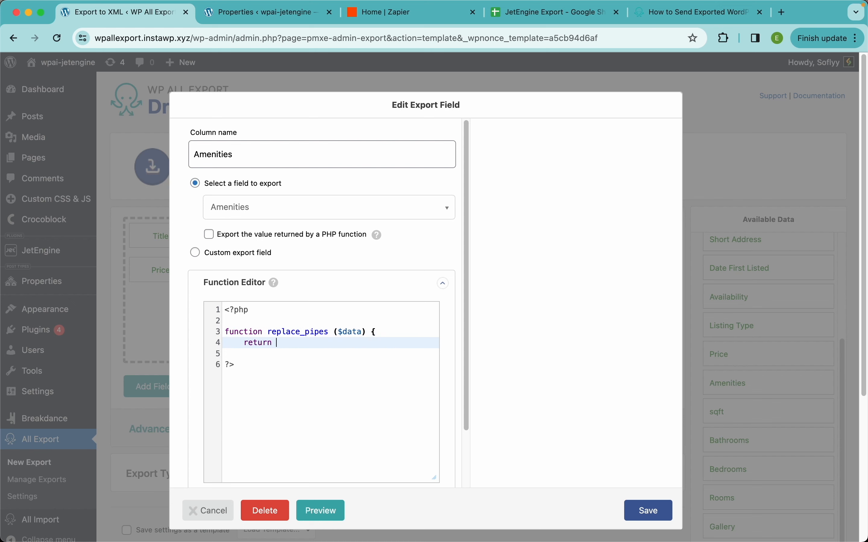
pyautogui.write(' str_replace("|", ", ", $data);')
pyautogui.press('Return')
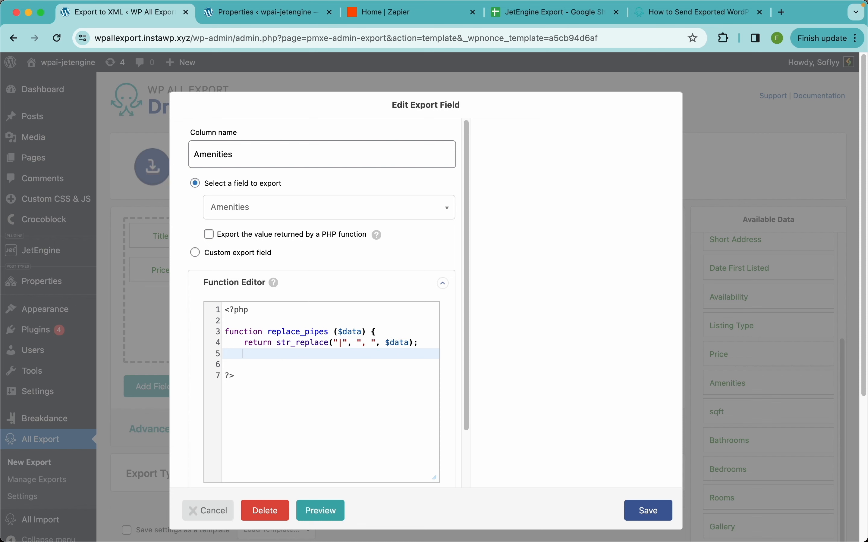
pyautogui.write('}')
pyautogui.scroll(-2, 268, 371)
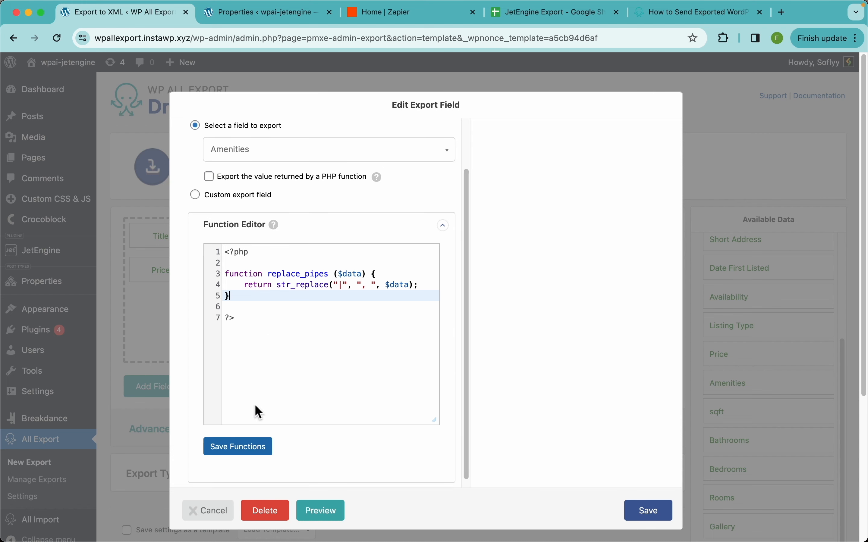
pyautogui.click(245, 456)
# Step: Export the Amenities value through the PHP function replace_pipes, save the field and preview the export data
pyautogui.doubleClick(299, 275)
pyautogui.press('super+c')
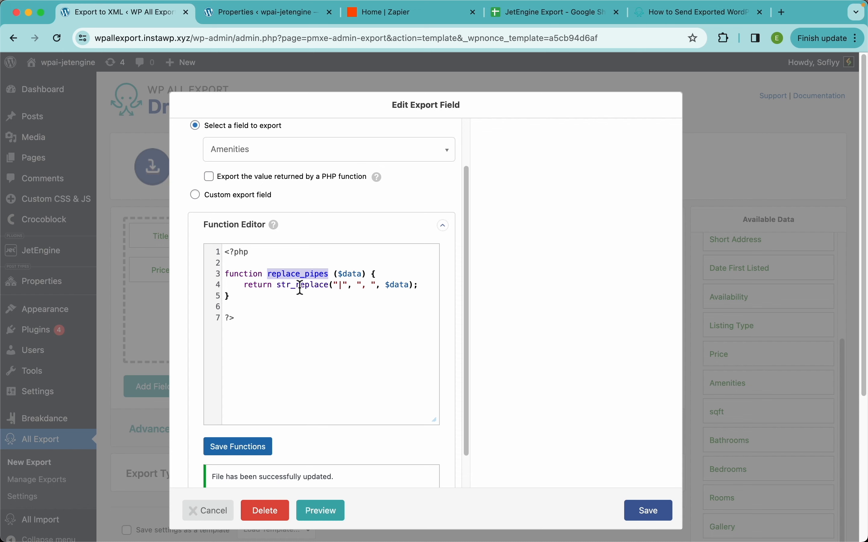
pyautogui.scroll(2, 317, 245)
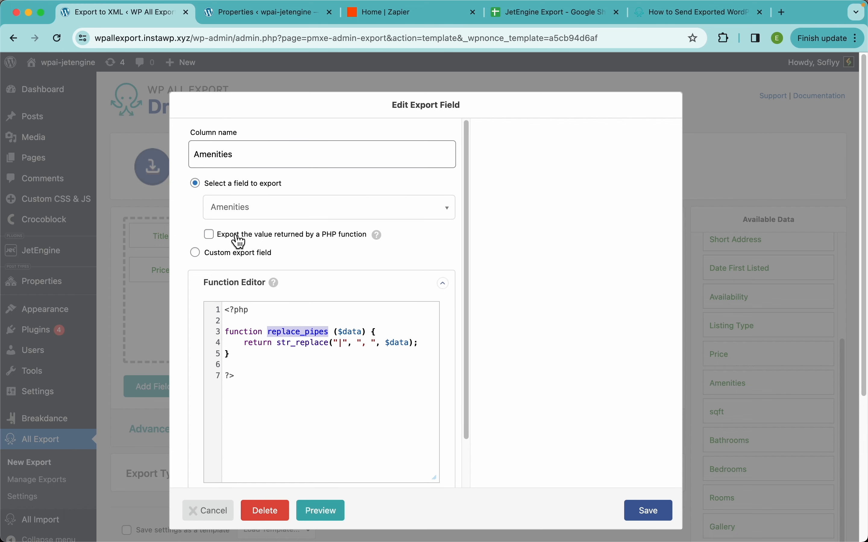
pyautogui.click(210, 236)
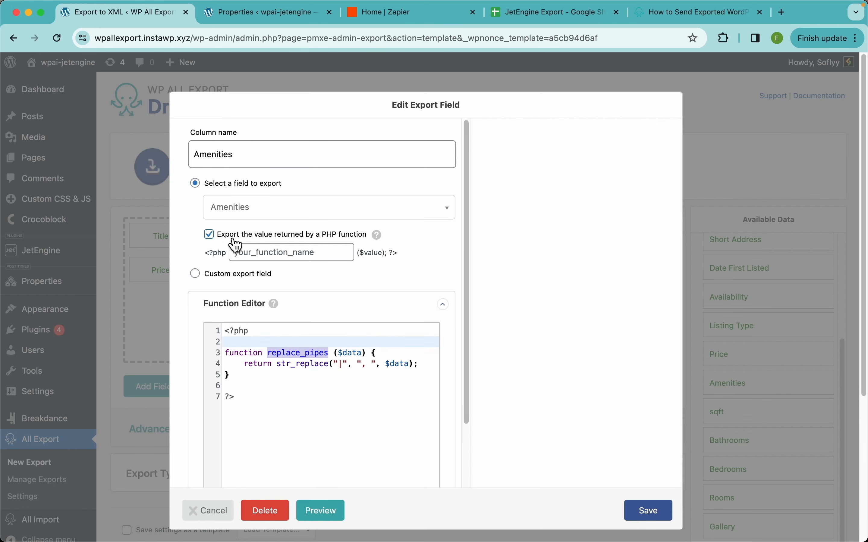
pyautogui.click(311, 251)
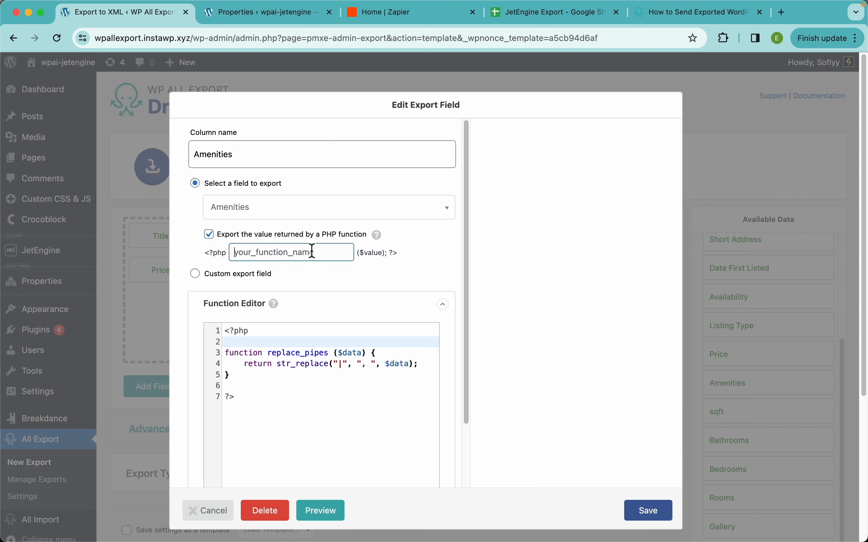
pyautogui.press('super+v')
pyautogui.click(653, 517)
pyautogui.click(650, 391)
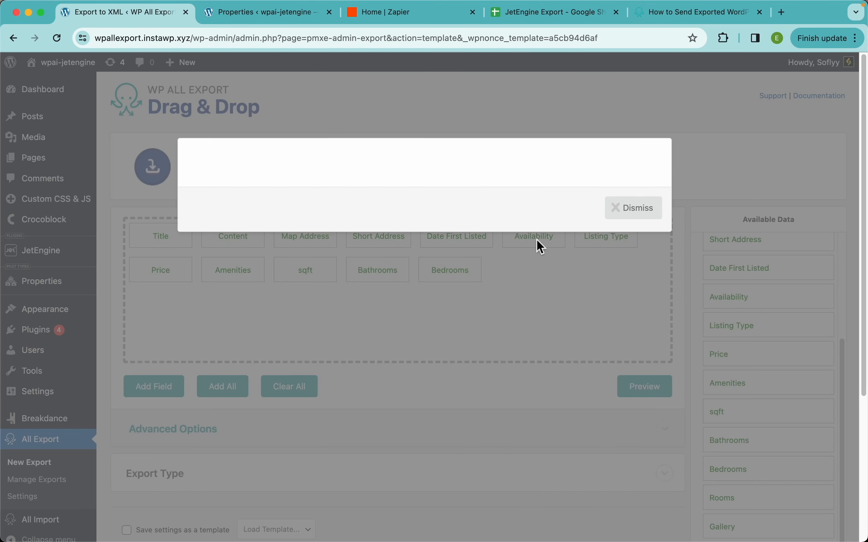
# Step: Check in the export preview how the Amenities values are separated
pyautogui.scroll(10, 526, 238)
pyautogui.scroll(2, 526, 237)
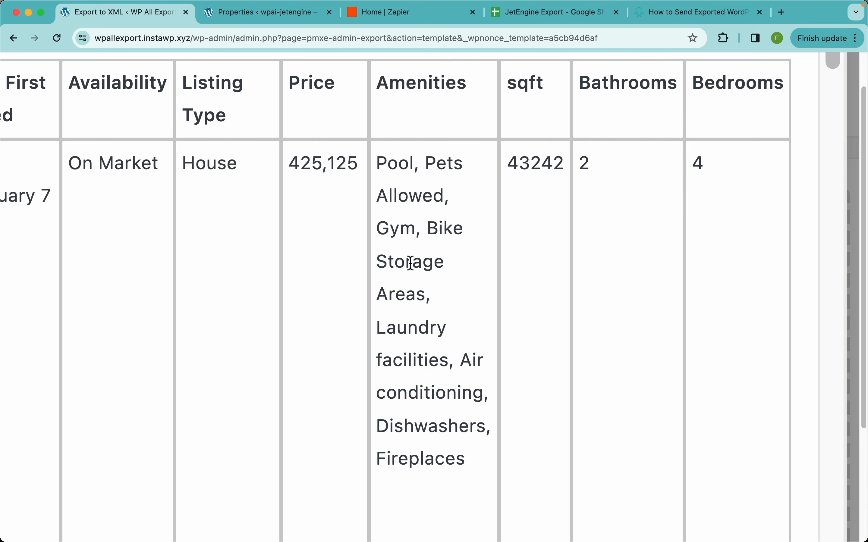
pyautogui.scroll(-1, 587, 358)
pyautogui.scroll(-10, 587, 358)
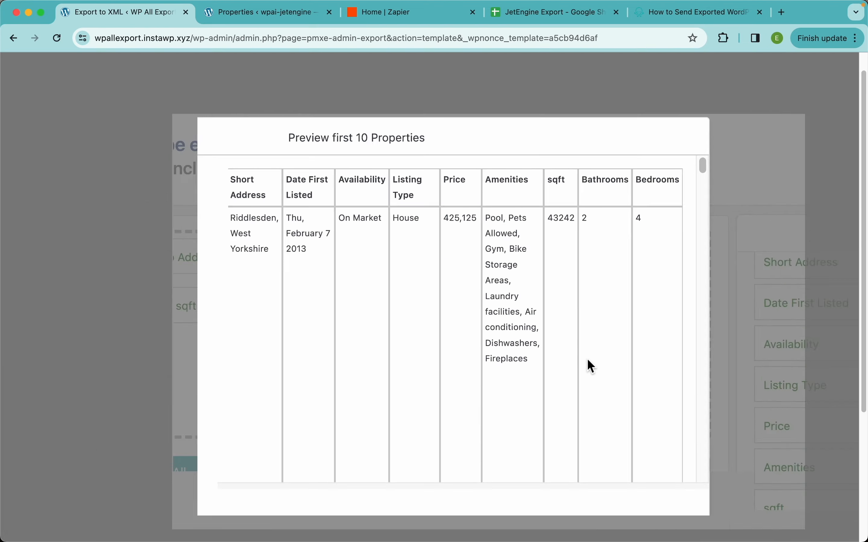
pyautogui.scroll(-5, 588, 360)
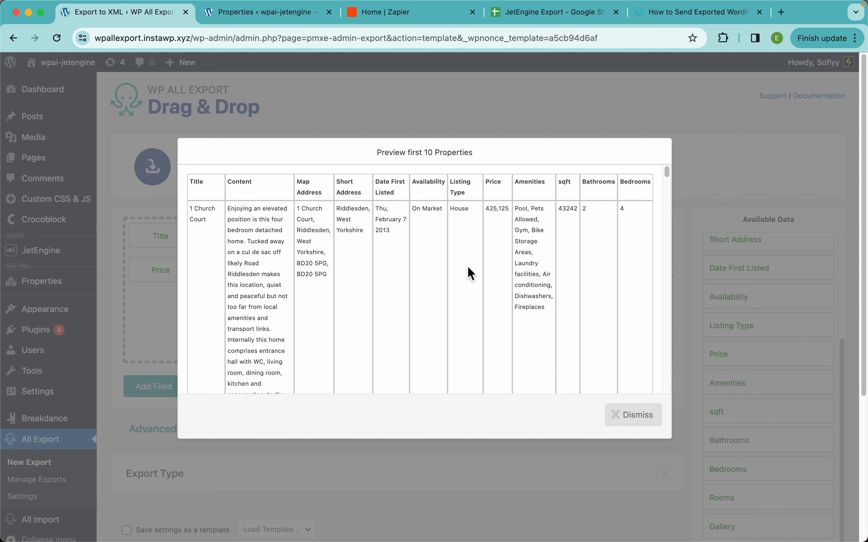
# Step: Look up the Code Snippets entry under Developers in the WP All Import documentation, return to the export and close its preview
pyautogui.click(668, 16)
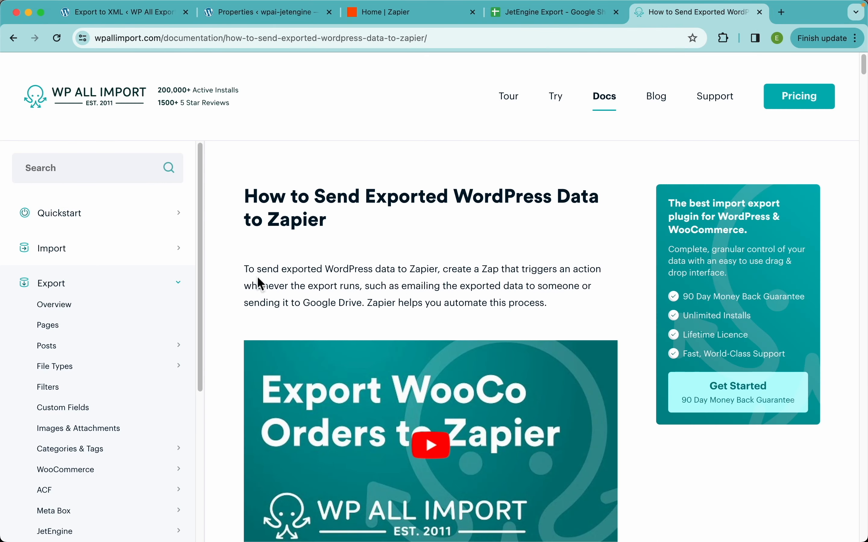
pyautogui.scroll(-8, 62, 417)
pyautogui.click(69, 490)
pyautogui.scroll(-3, 86, 445)
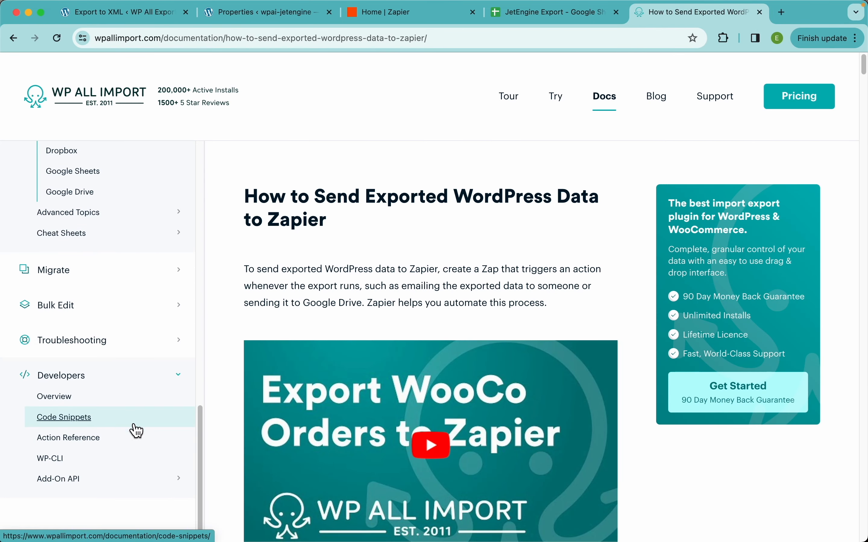
pyautogui.scroll(15, 164, 319)
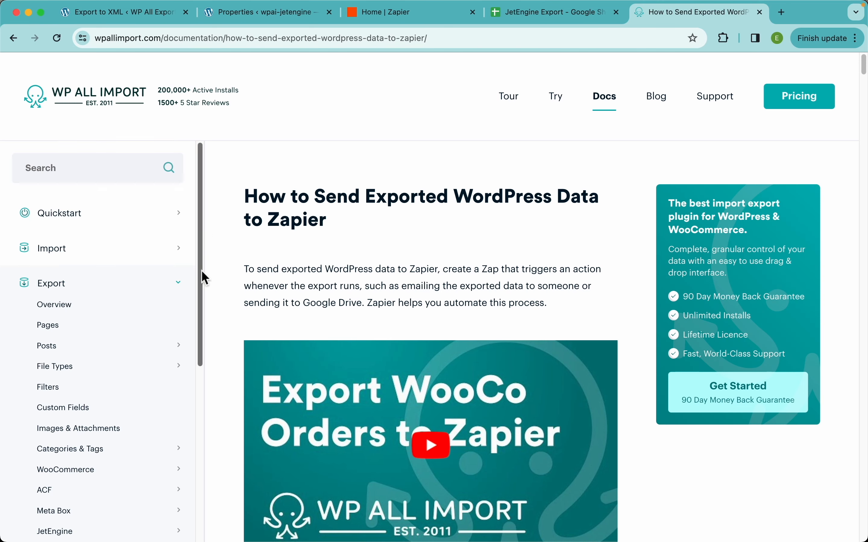
pyautogui.click(242, 18)
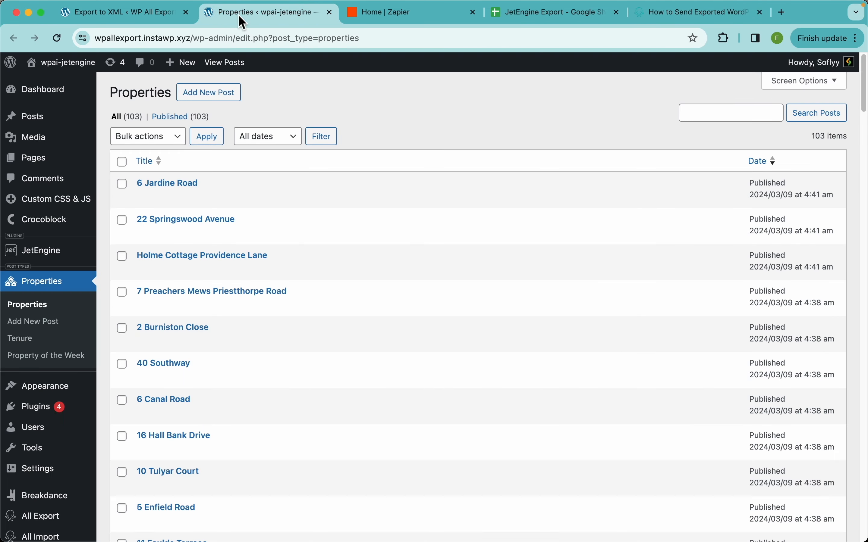
pyautogui.click(150, 19)
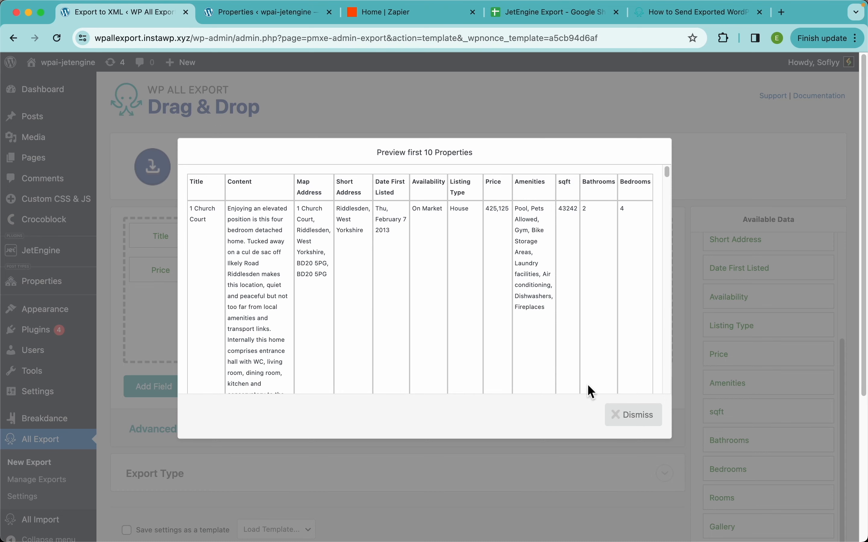
pyautogui.click(633, 417)
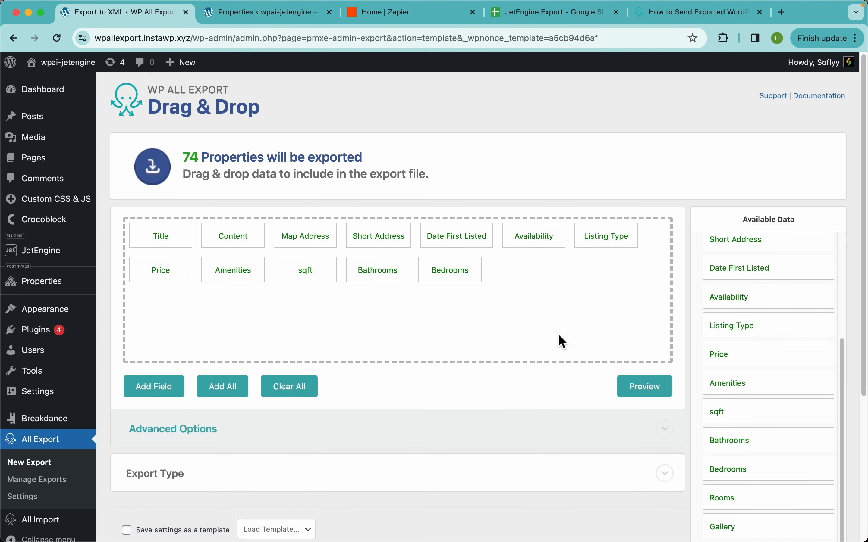
# Step: Add the Rooms, Gallery, Floorplan, Agent Name, Phone, Email and Link for more details fields to the end of the export template
pyautogui.scroll(-4, 805, 388)
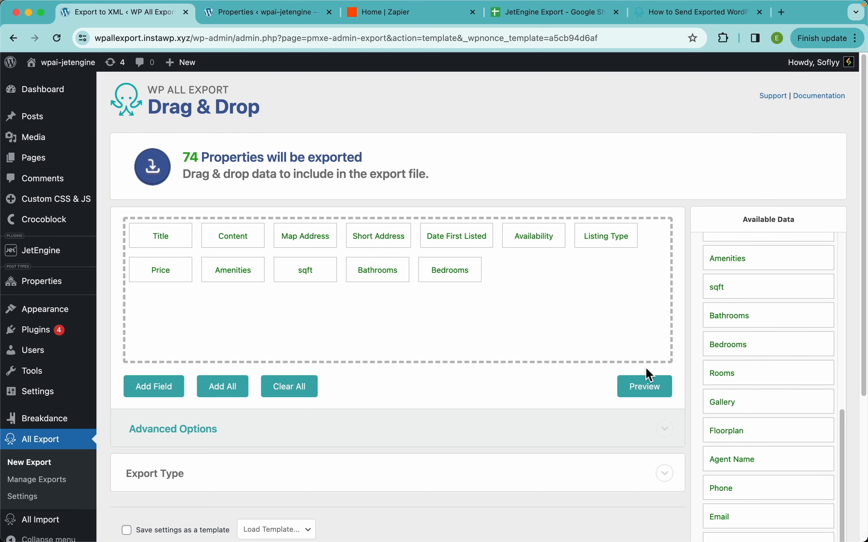
pyautogui.moveTo(735, 381); pyautogui.dragTo(532, 307)
pyautogui.moveTo(738, 401); pyautogui.dragTo(576, 318)
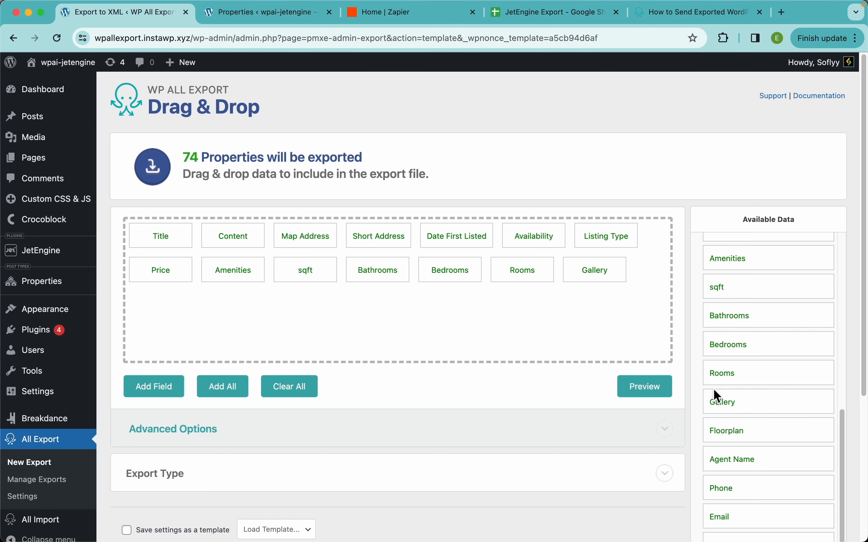
pyautogui.moveTo(728, 437); pyautogui.dragTo(568, 304)
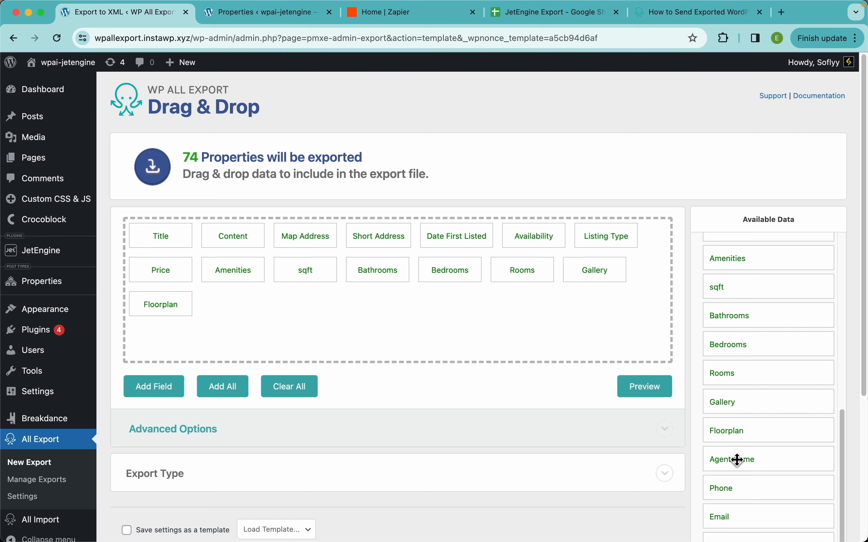
pyautogui.moveTo(738, 460); pyautogui.dragTo(563, 313)
pyautogui.scroll(-1, 802, 467)
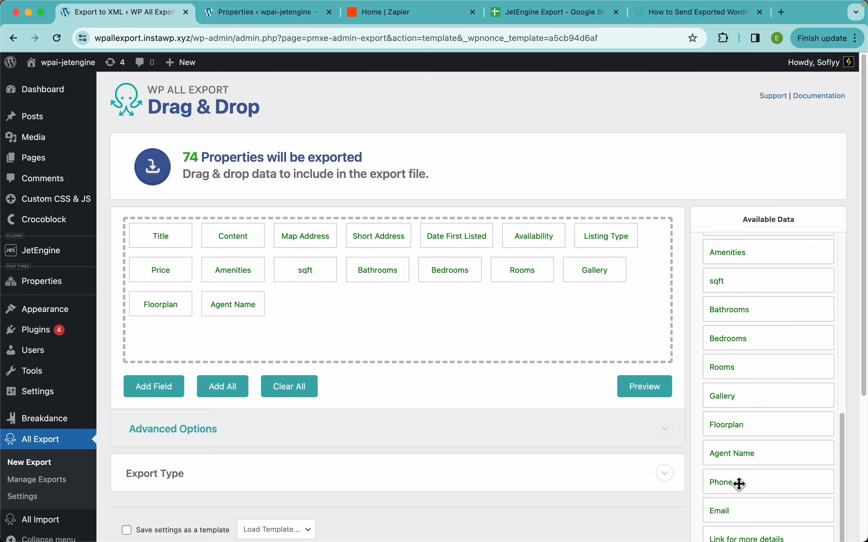
pyautogui.moveTo(740, 484); pyautogui.dragTo(561, 329)
pyautogui.moveTo(723, 508); pyautogui.dragTo(547, 349)
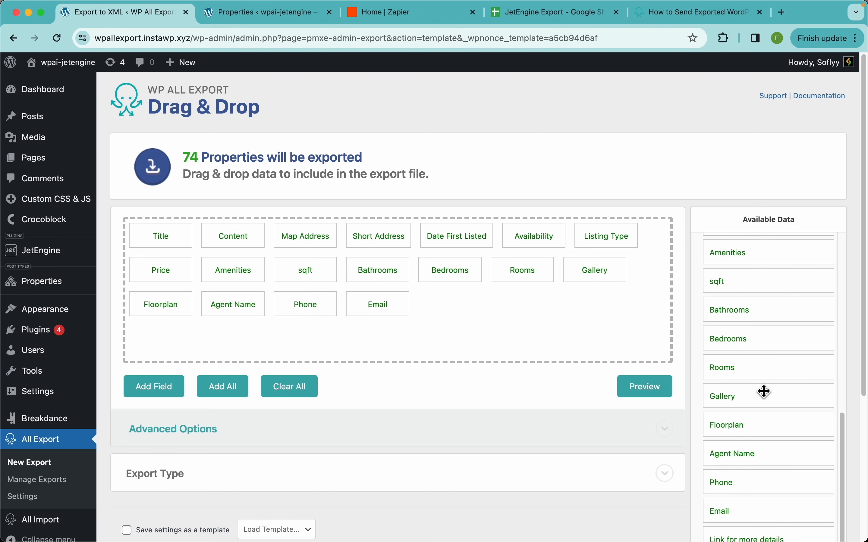
pyautogui.scroll(-3, 763, 418)
pyautogui.moveTo(745, 455); pyautogui.dragTo(476, 258)
pyautogui.scroll(3, 489, 272)
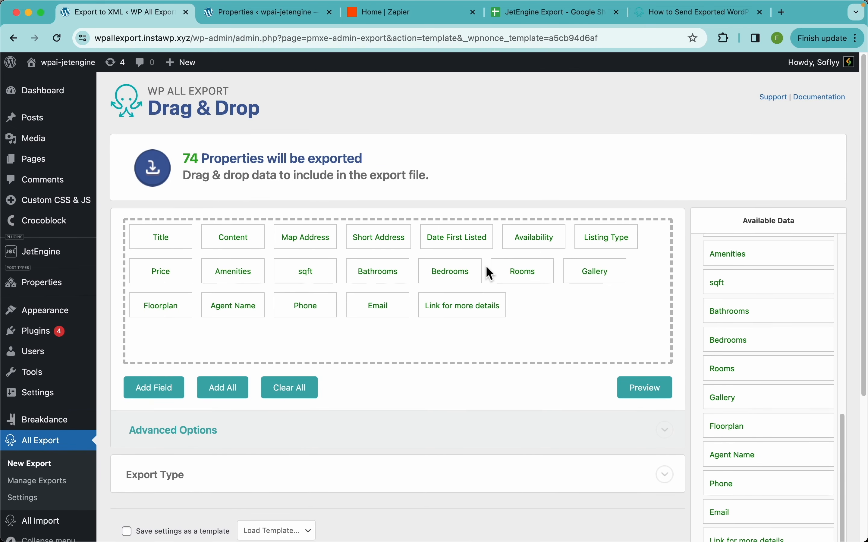
# Step: Preview the export data and check the Rooms, Gallery, Floorplan, agent contact and link columns
pyautogui.click(644, 391)
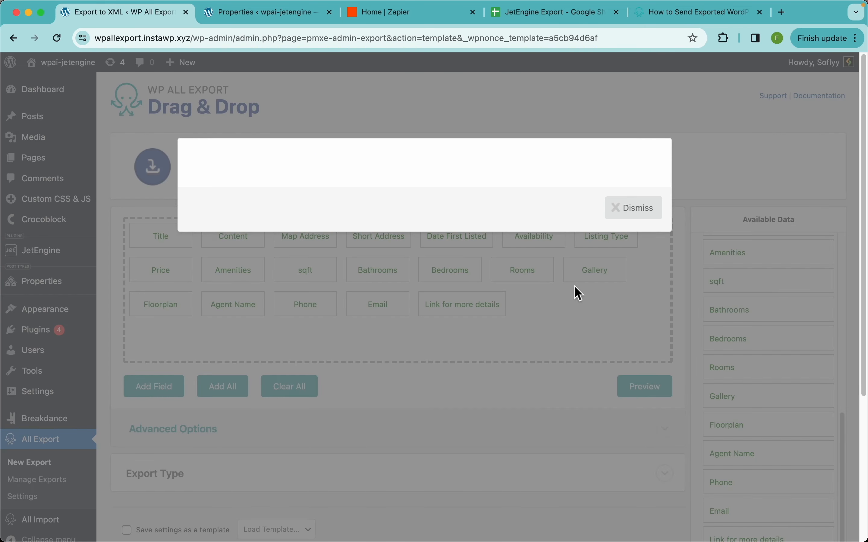
pyautogui.hscroll(10, 589, 277)
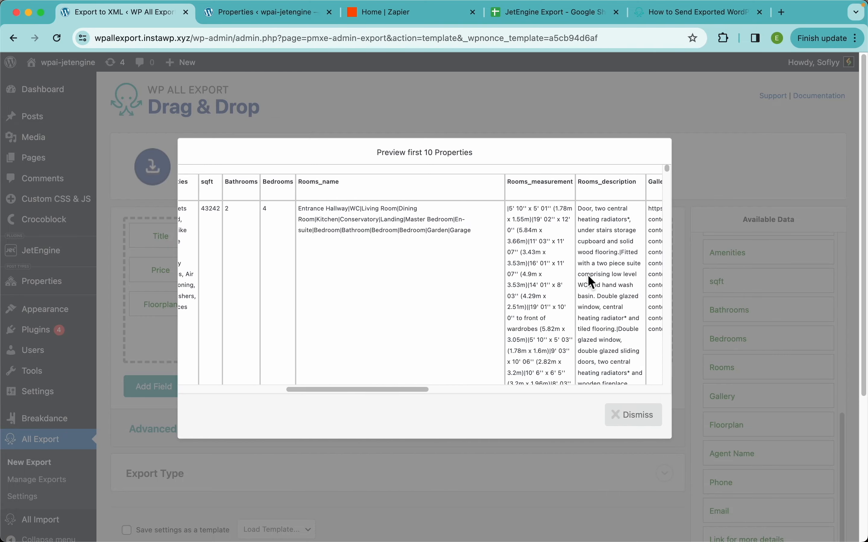
pyautogui.hscroll(15, 592, 282)
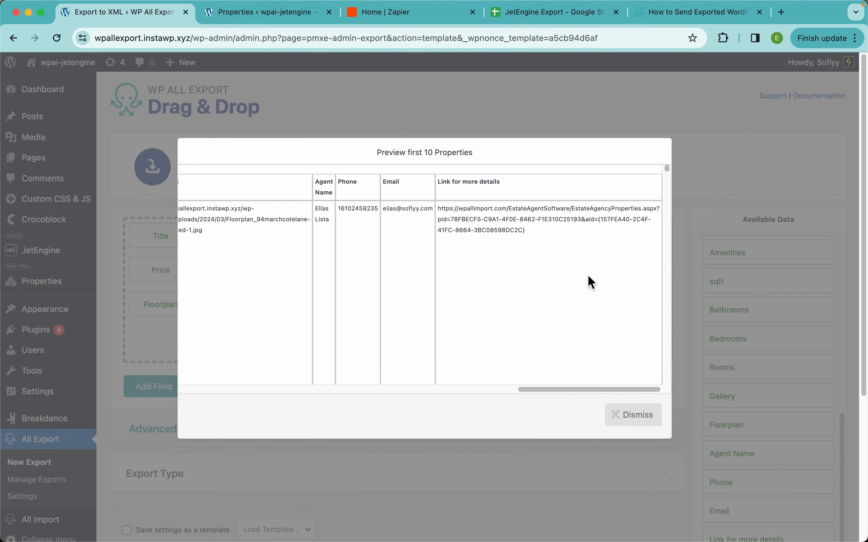
pyautogui.hscroll(-15, 592, 282)
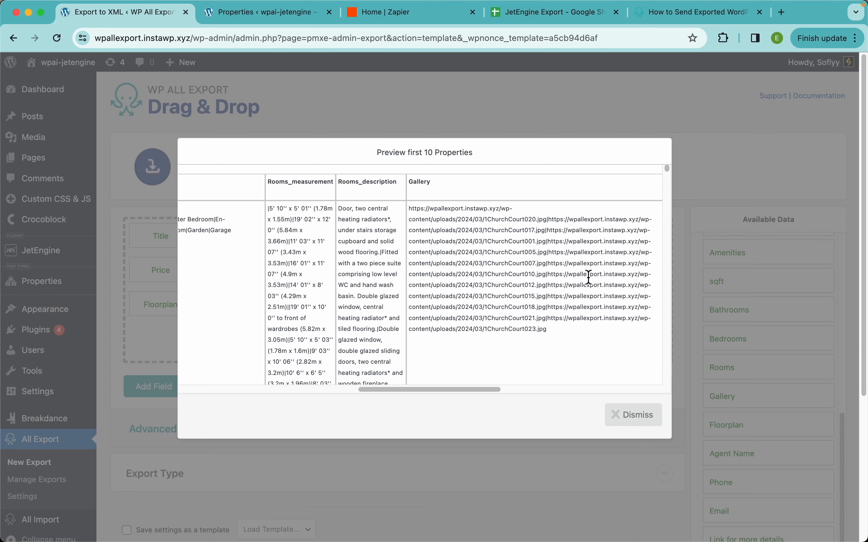
pyautogui.hscroll(1, 588, 277)
pyautogui.hscroll(-10, 301, 224)
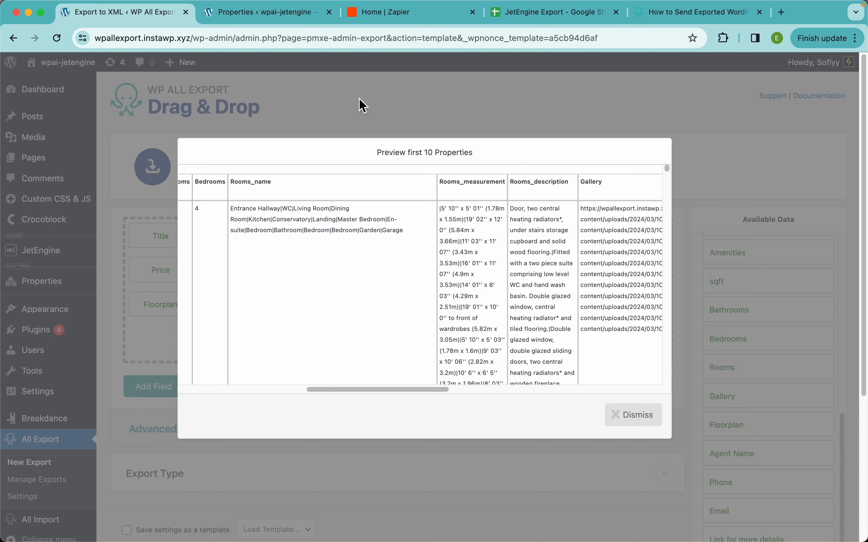
# Step: Open the 22 Springswood Avenue property from the Properties list and examine the name, measurement and description fields of its Rooms repeater
pyautogui.click(256, 17)
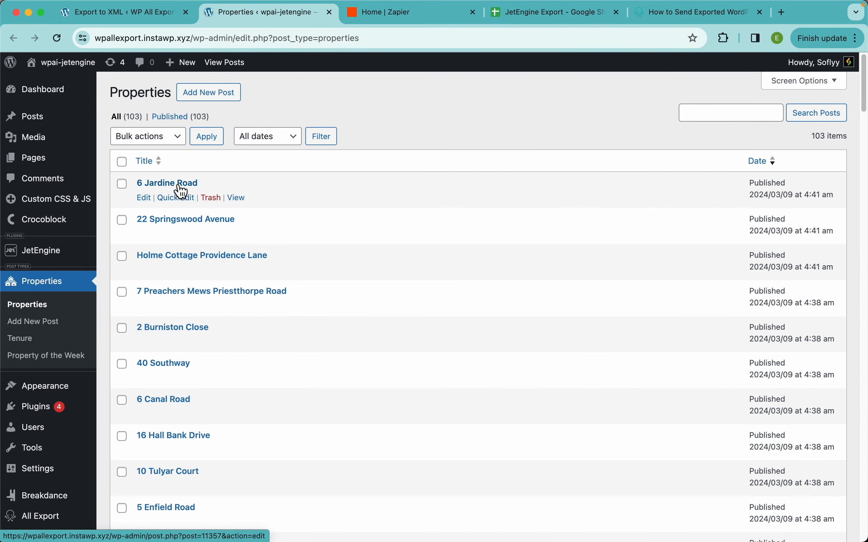
pyautogui.click(195, 222)
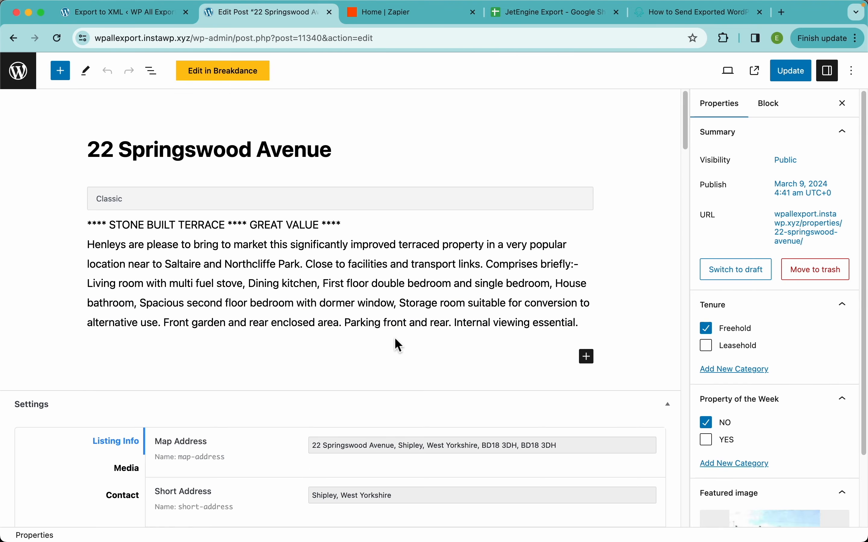
pyautogui.scroll(-15, 356, 405)
pyautogui.scroll(-1, 357, 408)
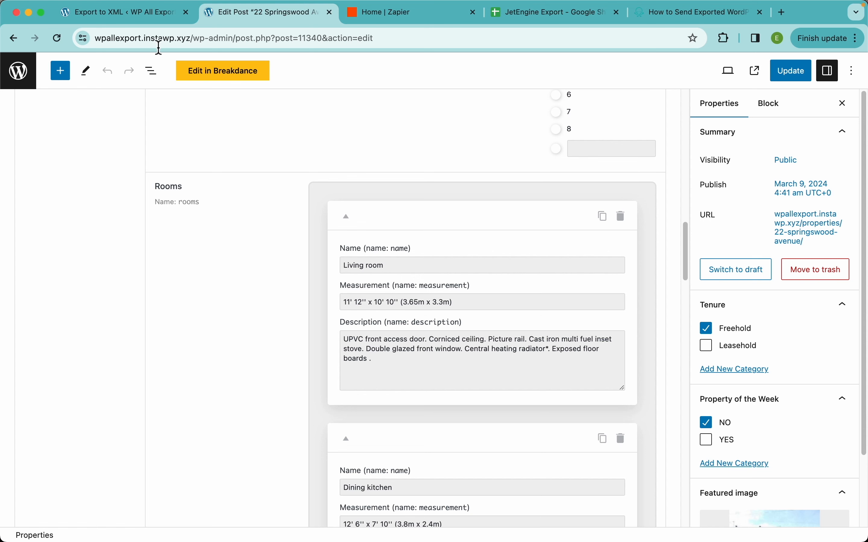
# Step: Return to the export preview and compare how room entries are separated in the Rooms_name, Rooms_measurement and Rooms_description columns
pyautogui.click(141, 15)
pyautogui.hscroll(4, 483, 253)
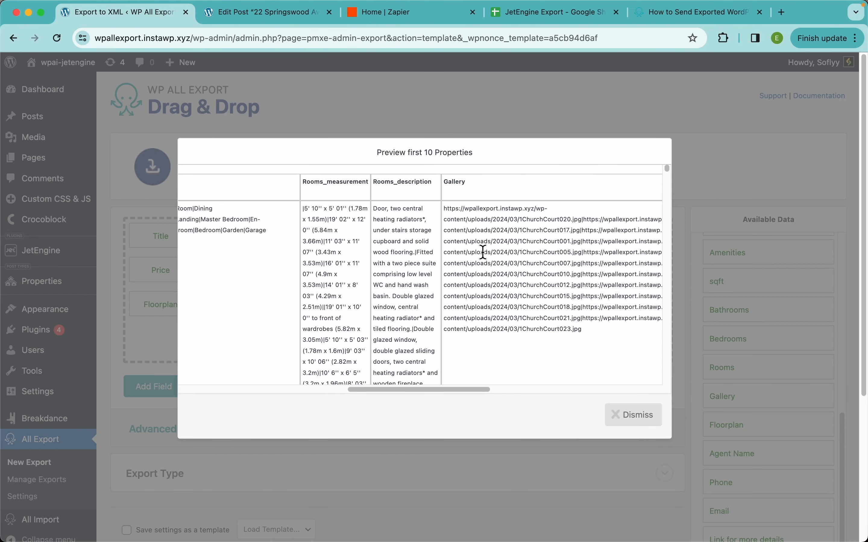
pyautogui.hscroll(-5, 483, 252)
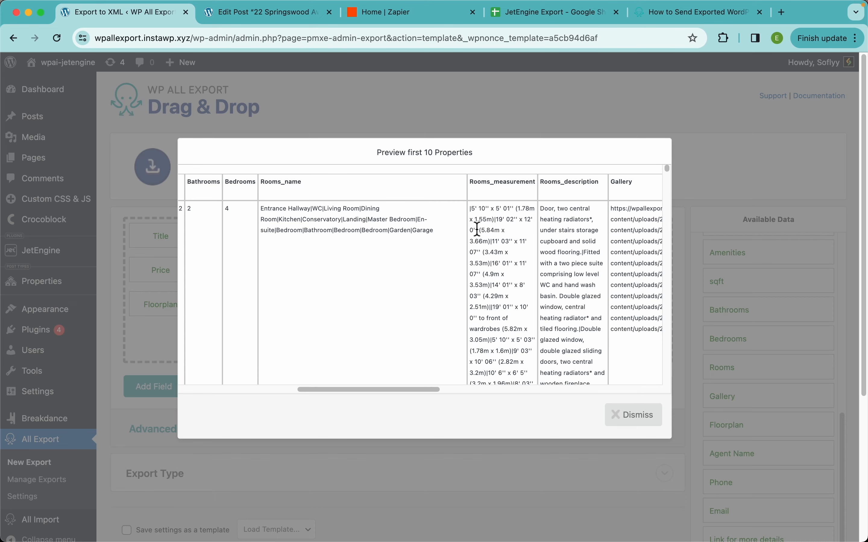
pyautogui.scroll(5, 285, 214)
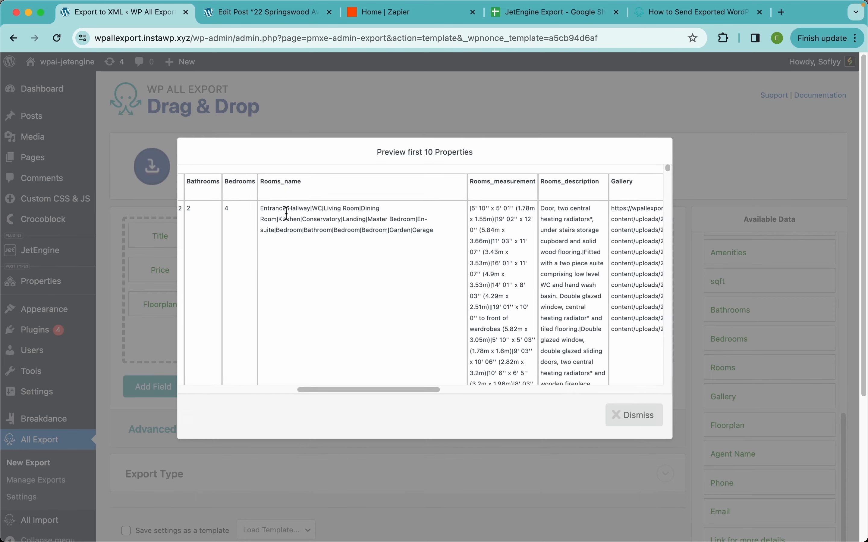
pyautogui.scroll(4, 286, 214)
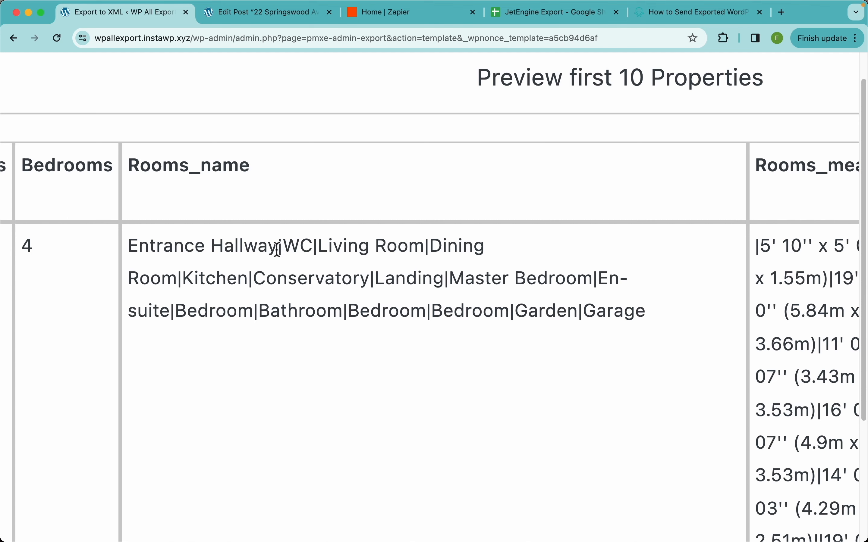
pyautogui.moveTo(278, 249); pyautogui.dragTo(127, 247)
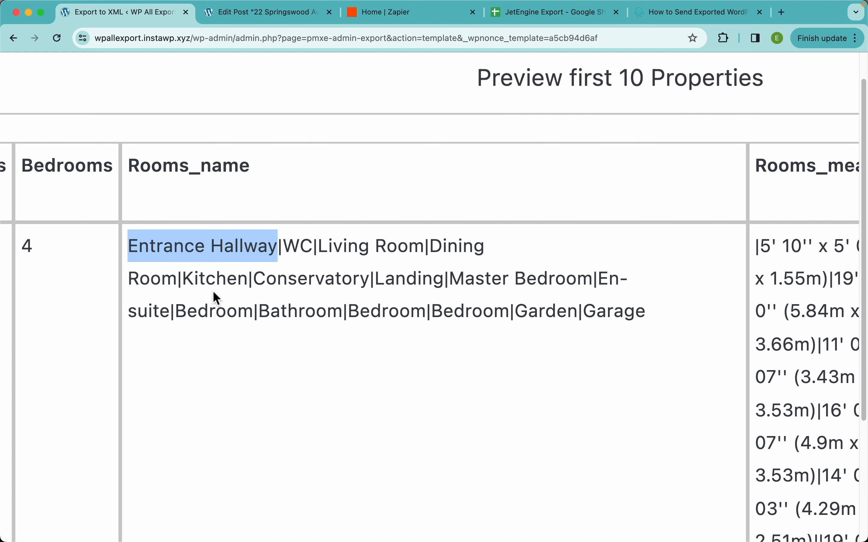
pyautogui.hscroll(10, 395, 251)
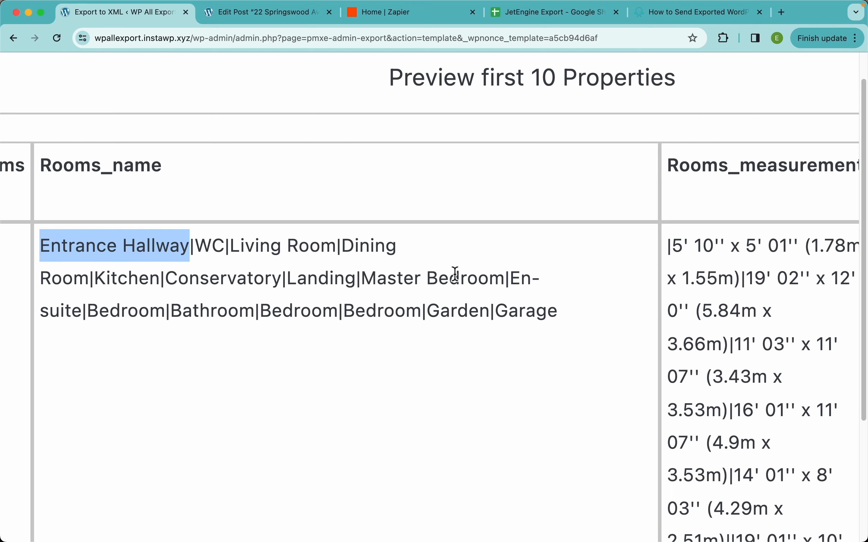
pyautogui.hscroll(7, 593, 257)
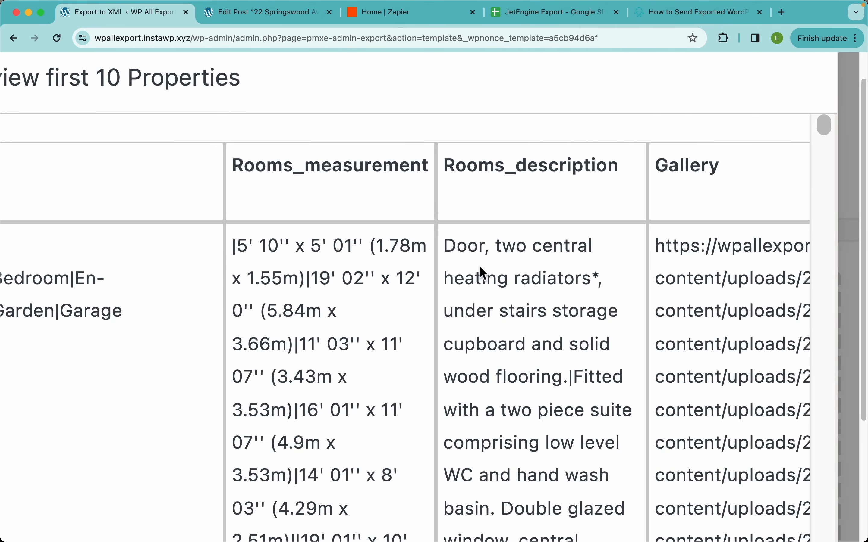
pyautogui.hscroll(-15, 485, 298)
pyautogui.moveTo(161, 250); pyautogui.dragTo(298, 247)
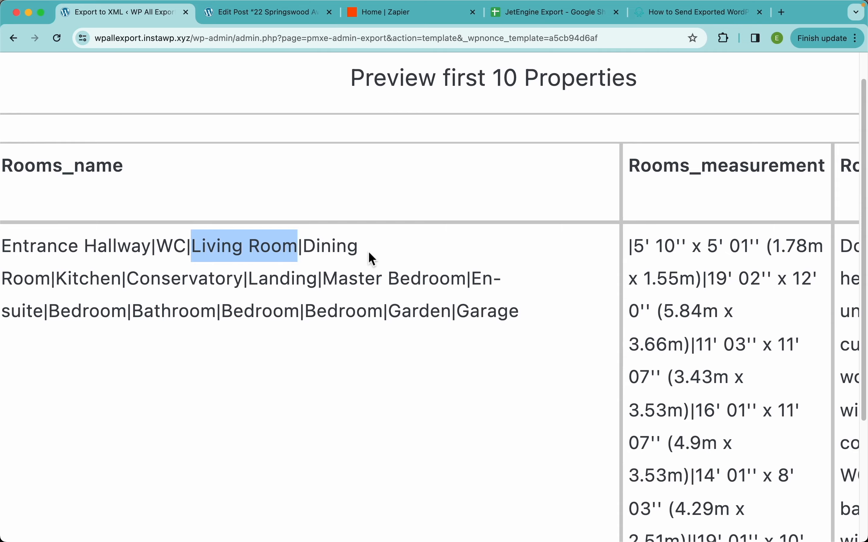
pyautogui.hscroll(-4, 368, 252)
pyautogui.hscroll(7, 425, 232)
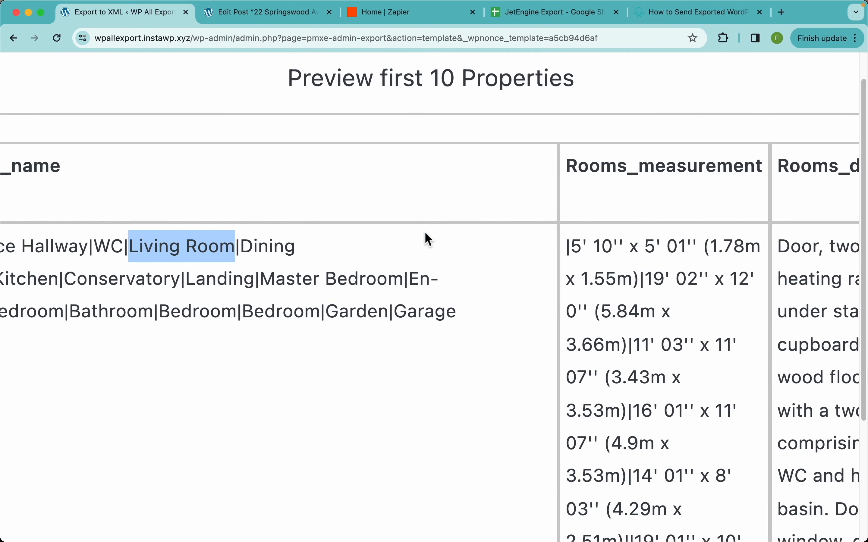
pyautogui.scroll(-10, 442, 298)
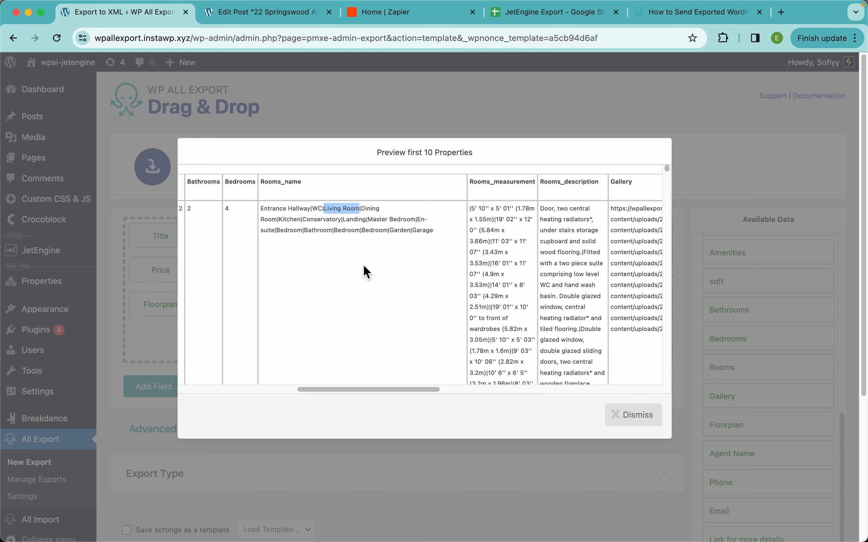
# Step: Close the preview and set the Rooms export field to display each repeater row in its own csv line
pyautogui.click(639, 419)
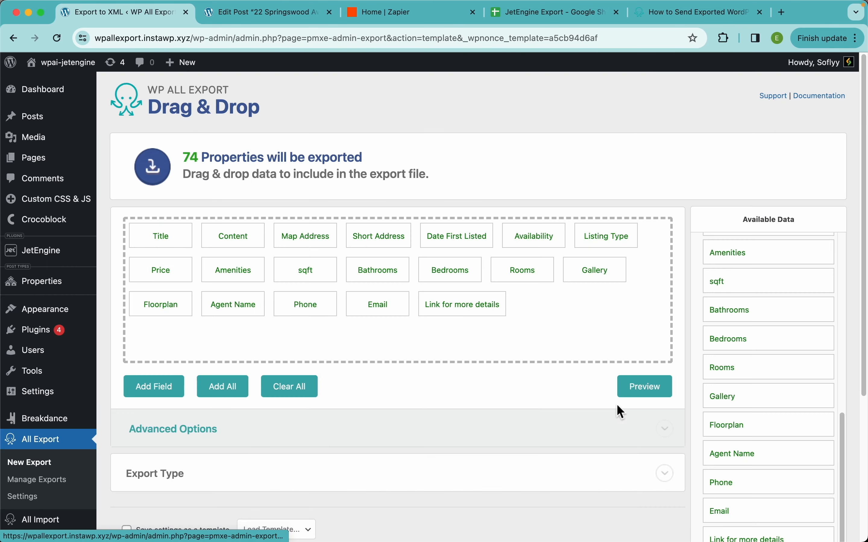
pyautogui.click(529, 275)
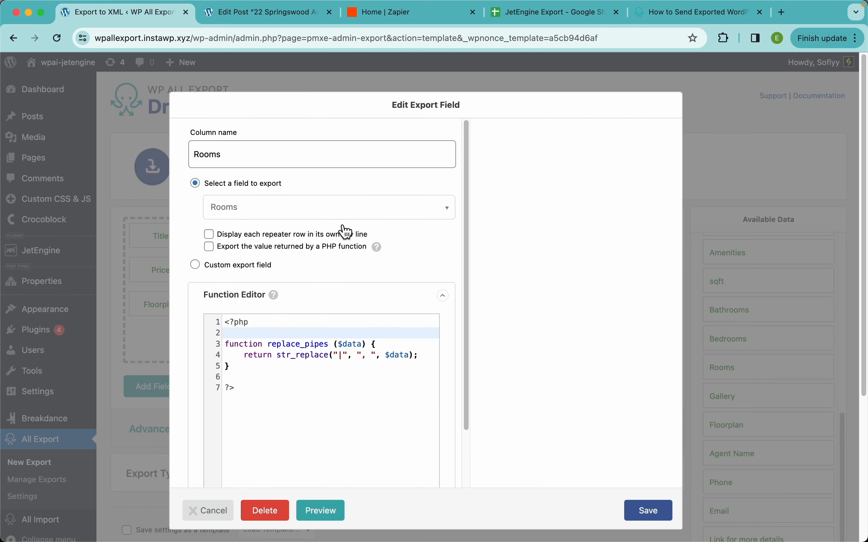
pyautogui.click(268, 235)
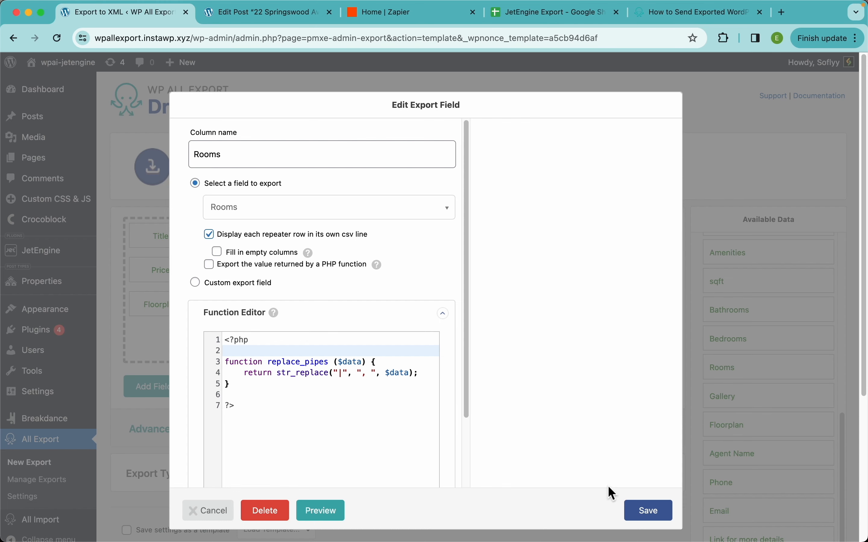
pyautogui.click(652, 516)
# Step: Preview the export data and check how the room names, measurements and descriptions are split across rows
pyautogui.click(643, 389)
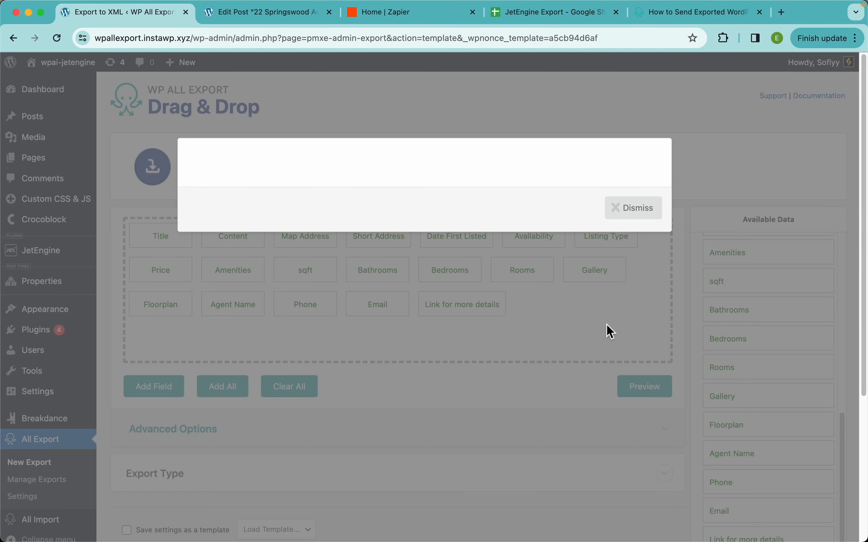
pyautogui.hscroll(10, 573, 258)
pyautogui.hscroll(-5, 572, 258)
pyautogui.hscroll(-5, 574, 256)
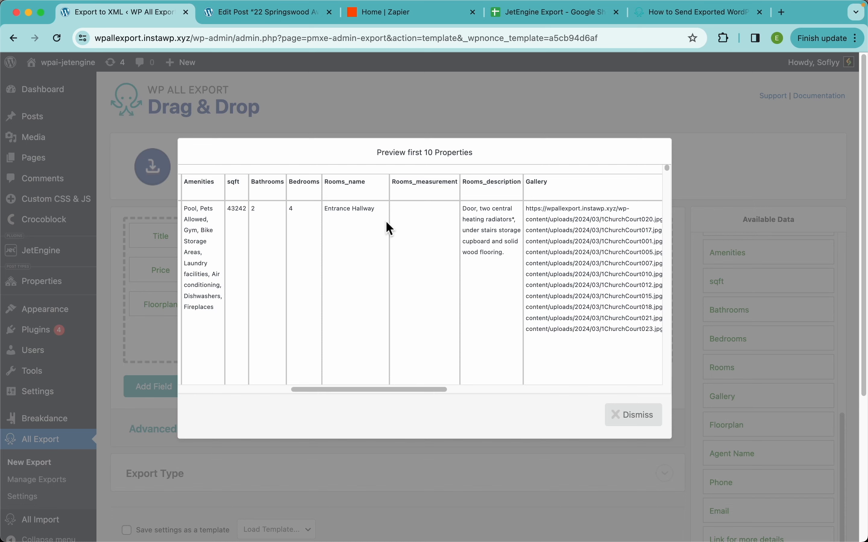
pyautogui.scroll(-10, 382, 294)
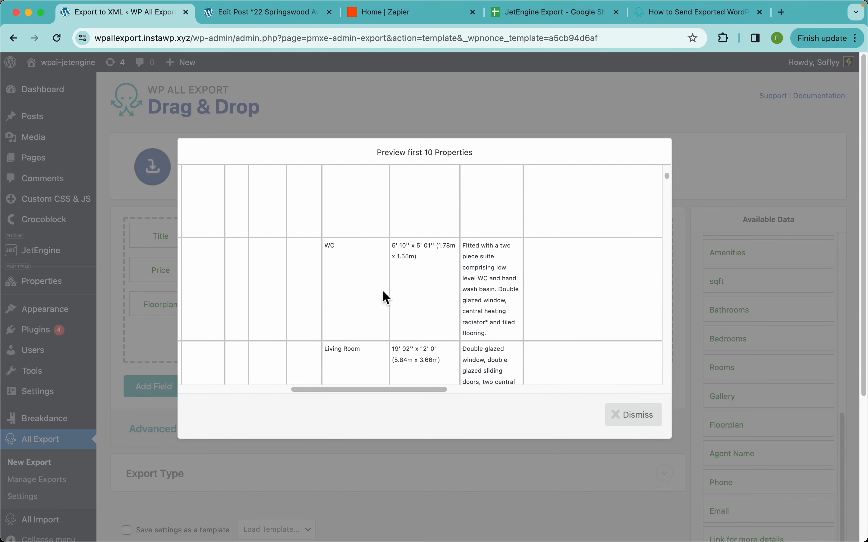
pyautogui.scroll(-5, 387, 298)
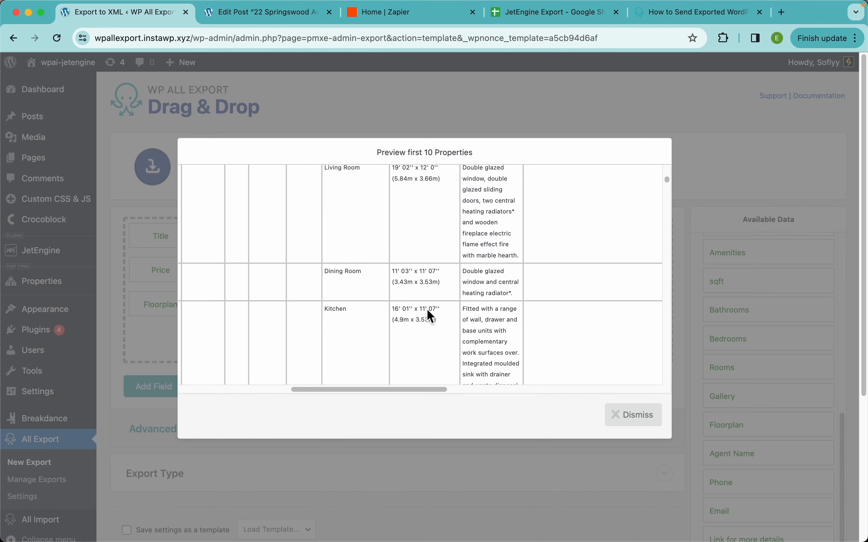
pyautogui.scroll(-1, 428, 311)
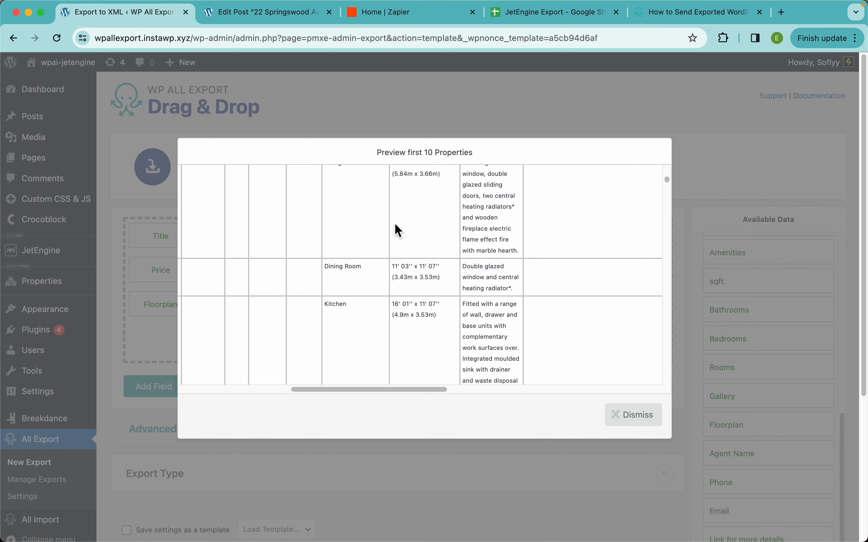
# Step: Examine the non-room property columns in the additional room rows of the preview, and close it
pyautogui.moveTo(391, 389); pyautogui.dragTo(261, 374)
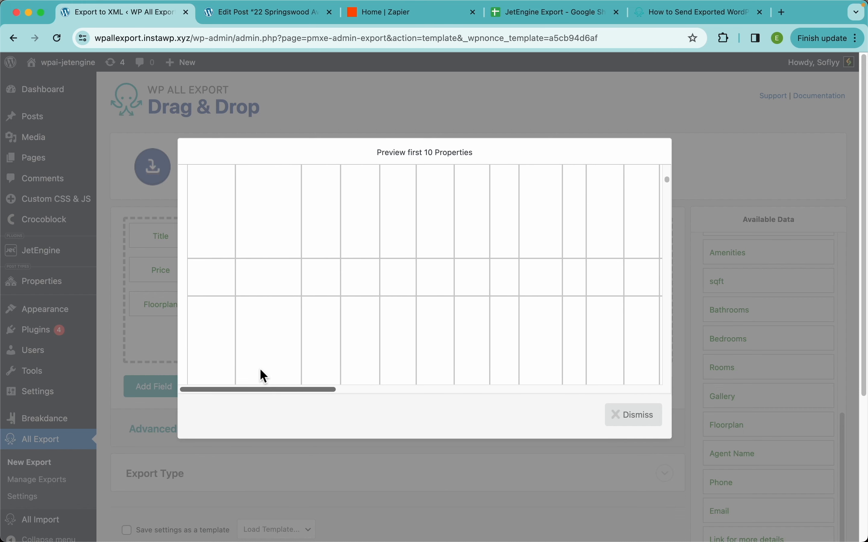
pyautogui.scroll(3, 343, 309)
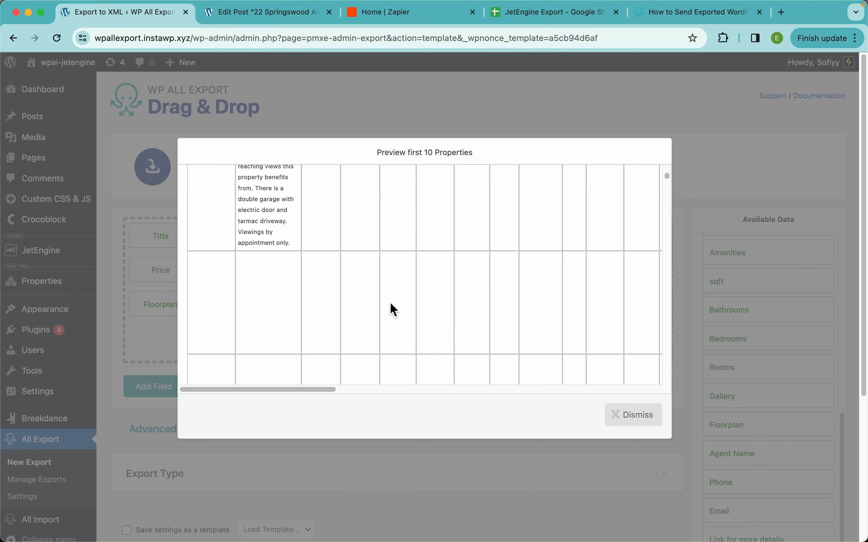
pyautogui.scroll(-3, 391, 302)
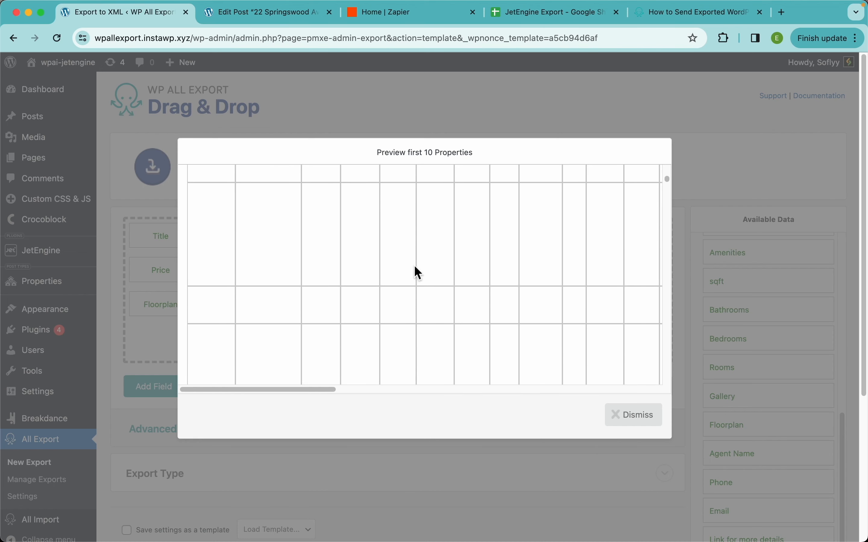
pyautogui.scroll(3, 508, 305)
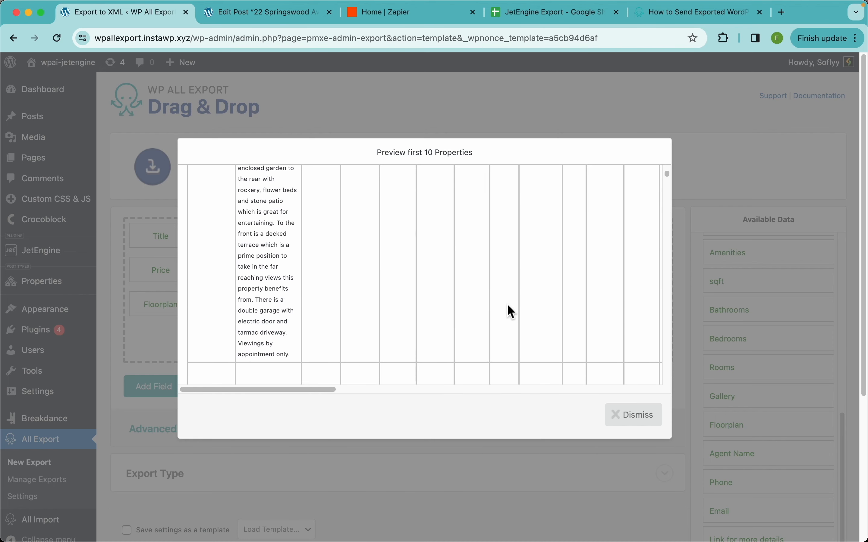
pyautogui.hscroll(3, 507, 305)
pyautogui.scroll(-5, 507, 305)
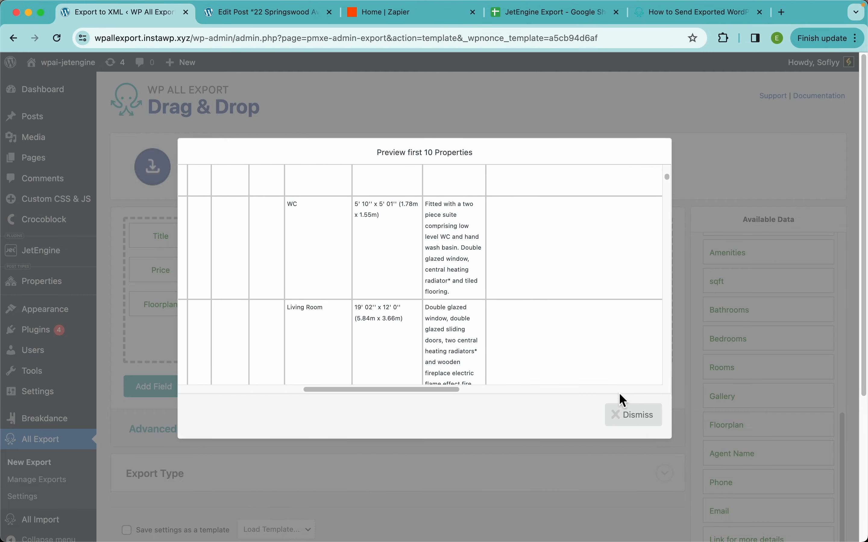
pyautogui.hscroll(-1, 402, 299)
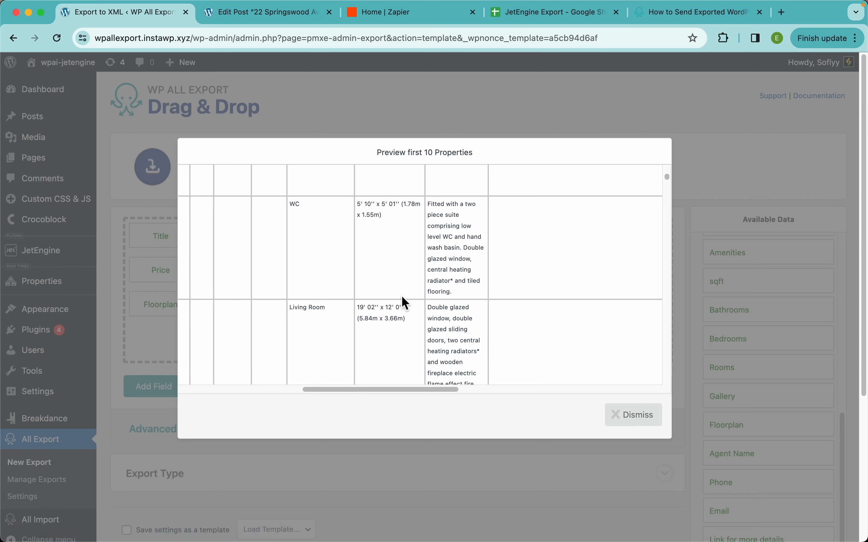
pyautogui.hscroll(-8, 402, 297)
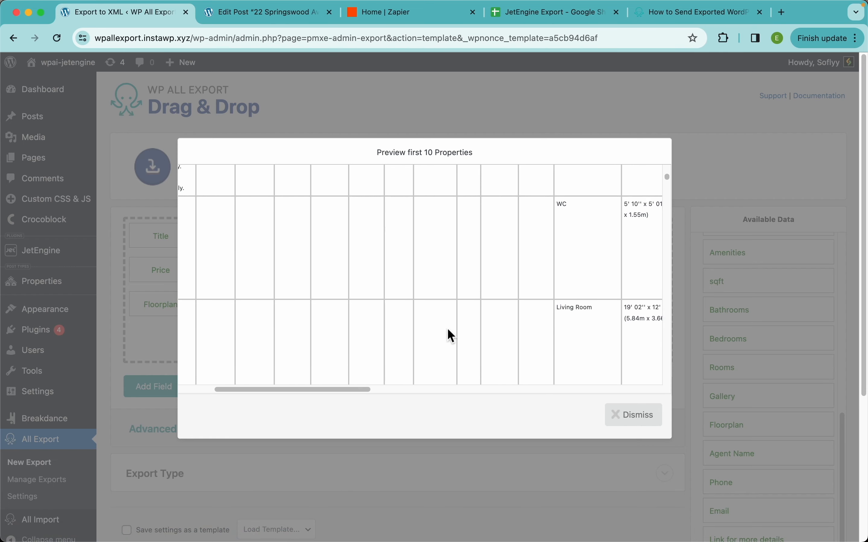
pyautogui.click(640, 421)
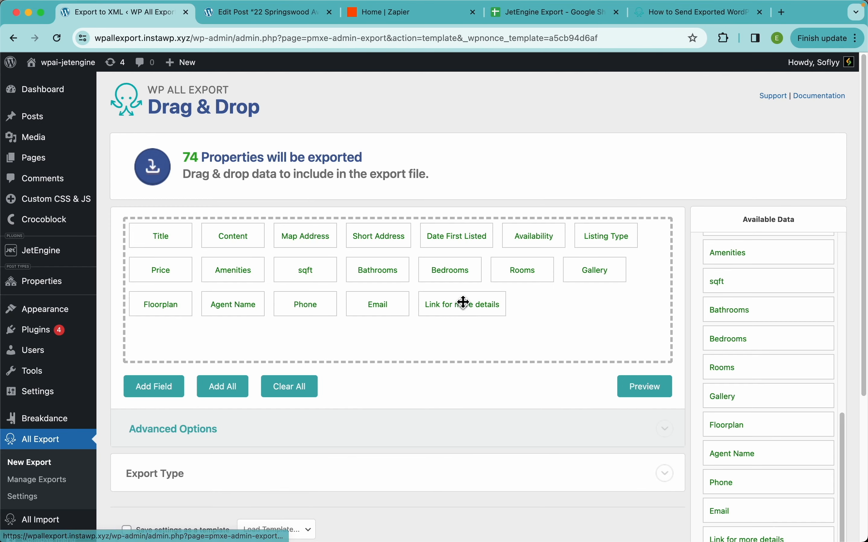
# Step: Enable Fill in empty columns for the Rooms export field and save the field
pyautogui.click(534, 279)
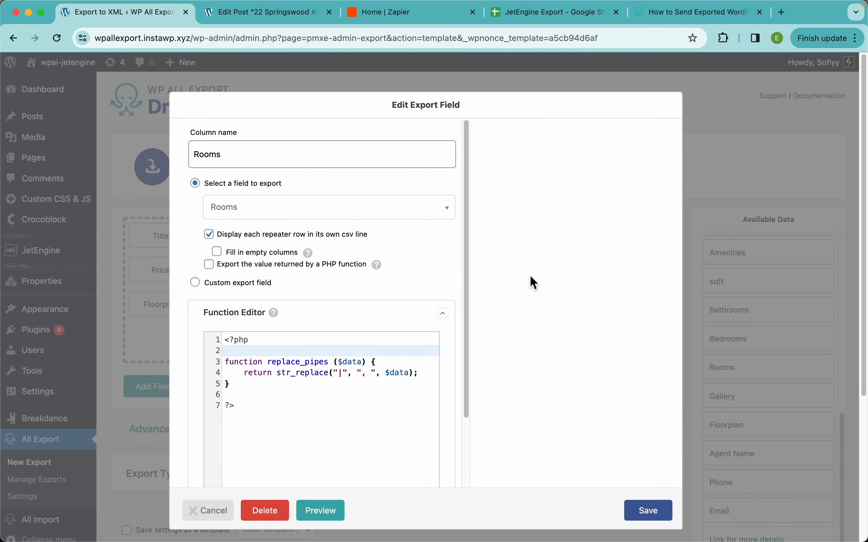
pyautogui.click(254, 256)
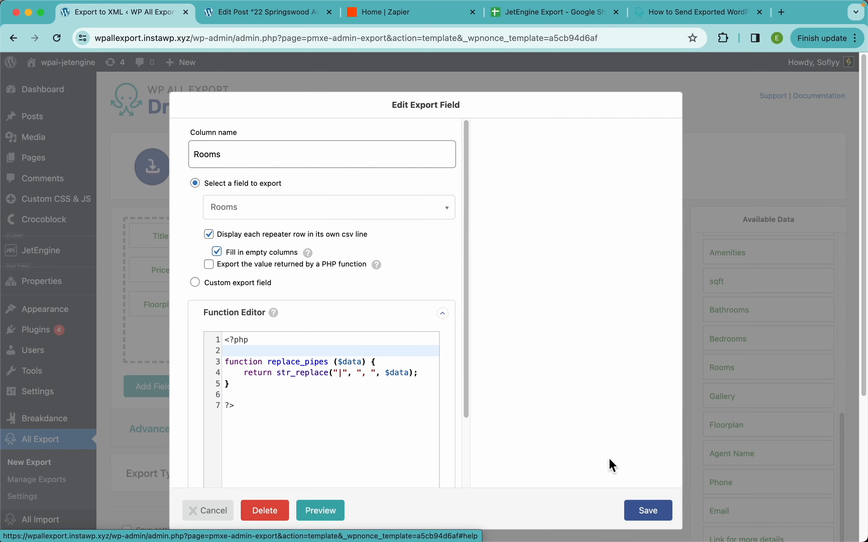
pyautogui.click(657, 518)
# Step: Preview the export data again and check the property details in each room row, including title, content and address
pyautogui.click(647, 389)
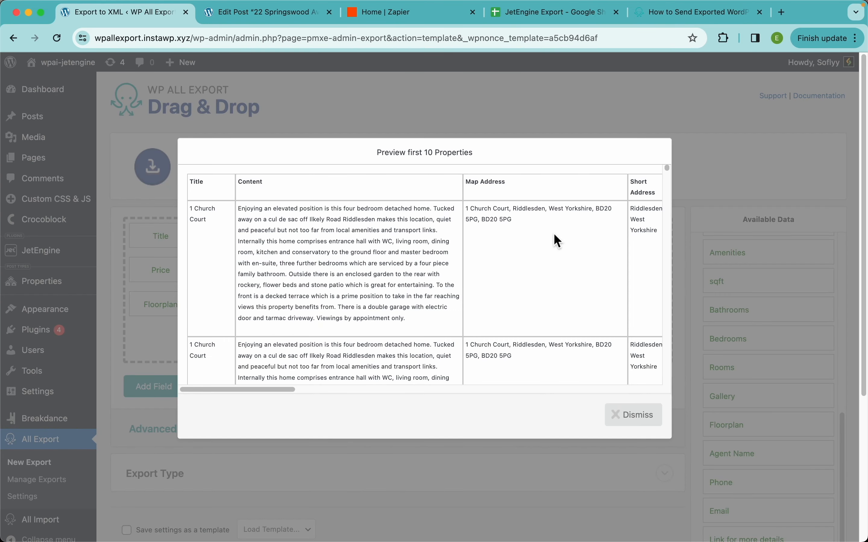
pyautogui.hscroll(10, 555, 237)
pyautogui.hscroll(7, 554, 233)
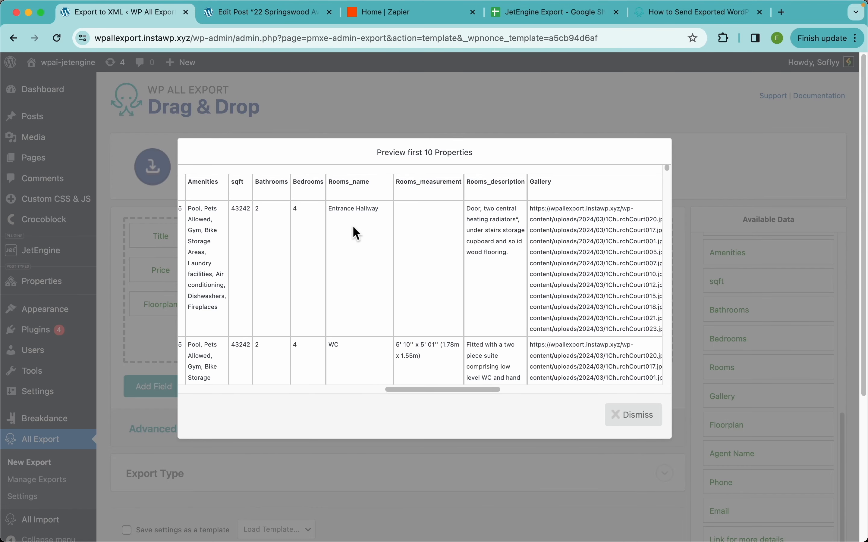
pyautogui.scroll(-4, 356, 335)
pyautogui.hscroll(-4, 357, 336)
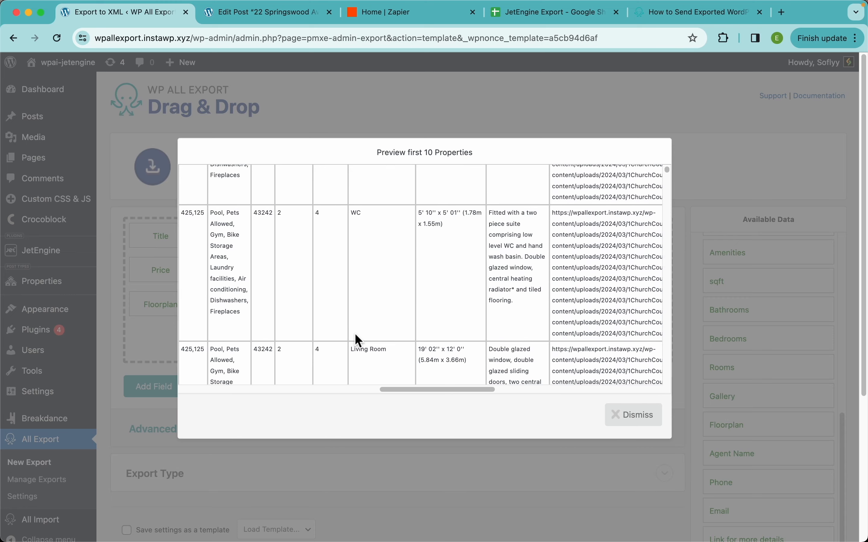
pyautogui.scroll(-3, 461, 319)
pyautogui.hscroll(-5, 461, 319)
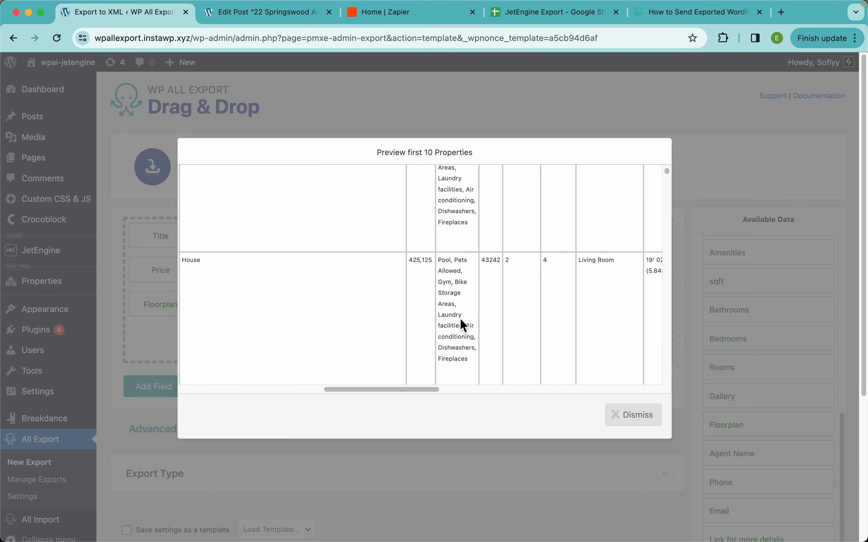
pyautogui.moveTo(361, 388); pyautogui.dragTo(251, 378)
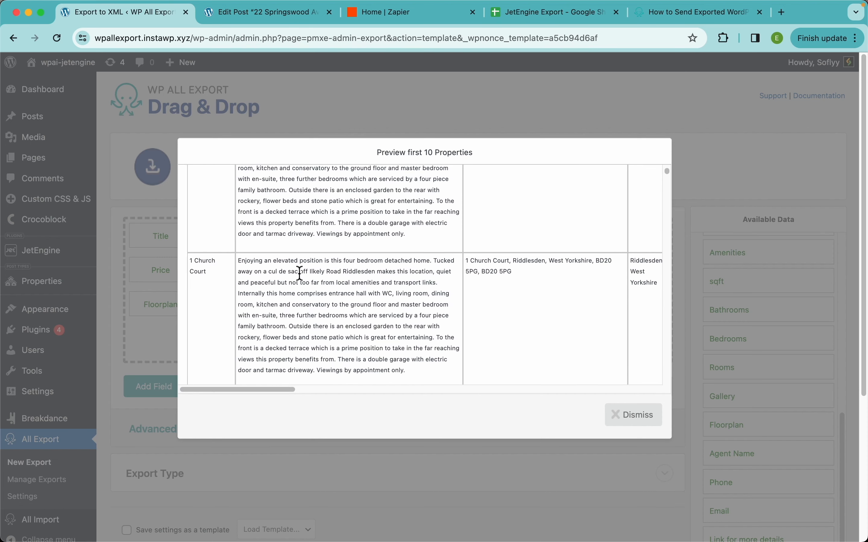
pyautogui.scroll(3, 250, 267)
pyautogui.scroll(-3, 360, 258)
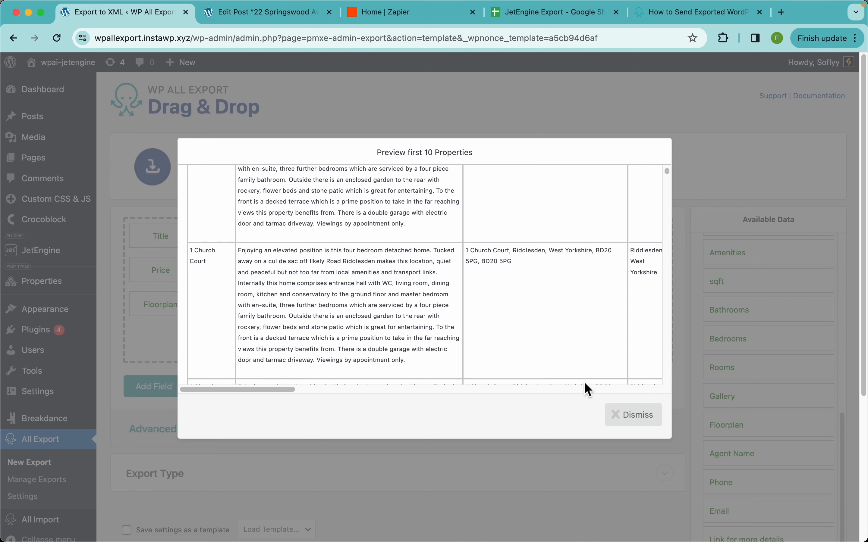
pyautogui.click(644, 423)
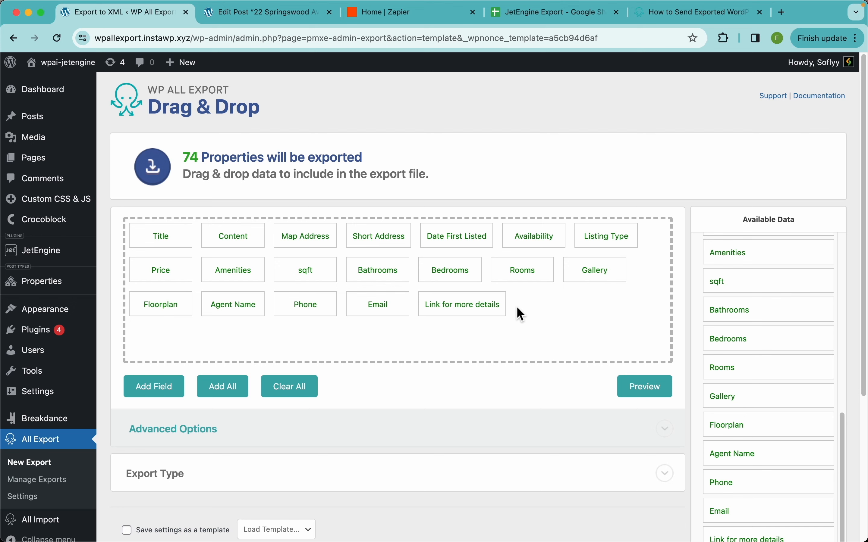
# Step: Review the Value Format options of the Gallery export field and close it with Media URL still selected
pyautogui.click(598, 277)
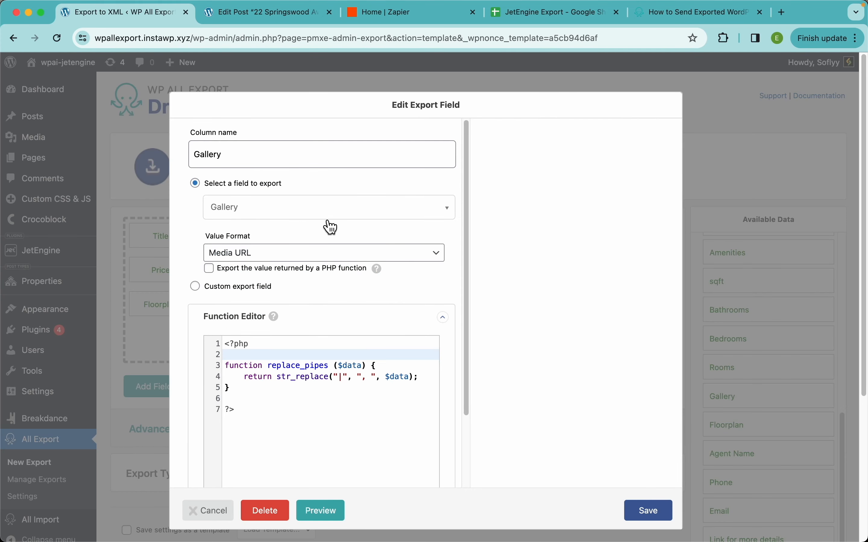
pyautogui.click(277, 262)
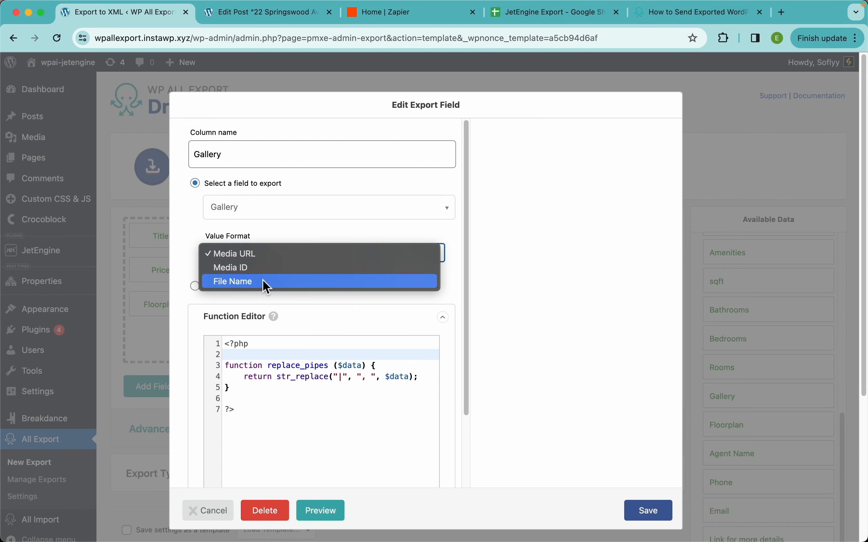
pyautogui.click(542, 227)
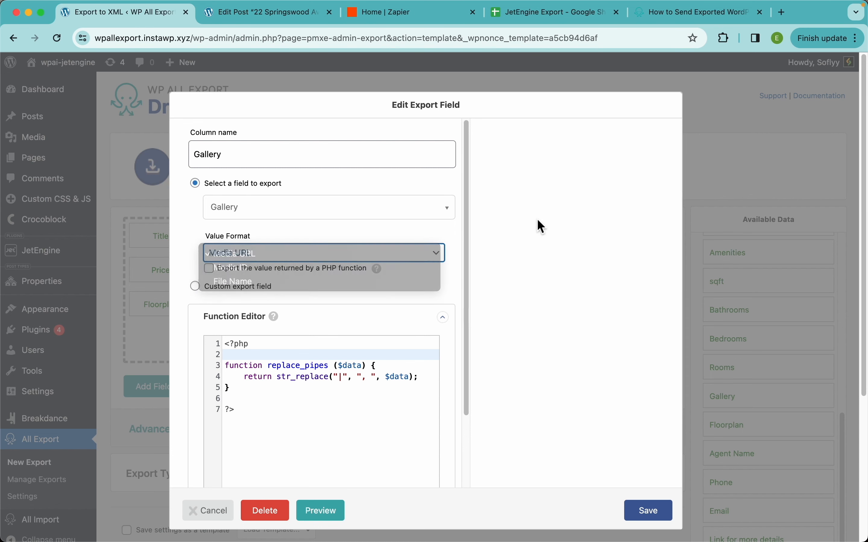
pyautogui.click(599, 89)
# Step: Rename the Title export column to Property Name and save the field
pyautogui.click(181, 225)
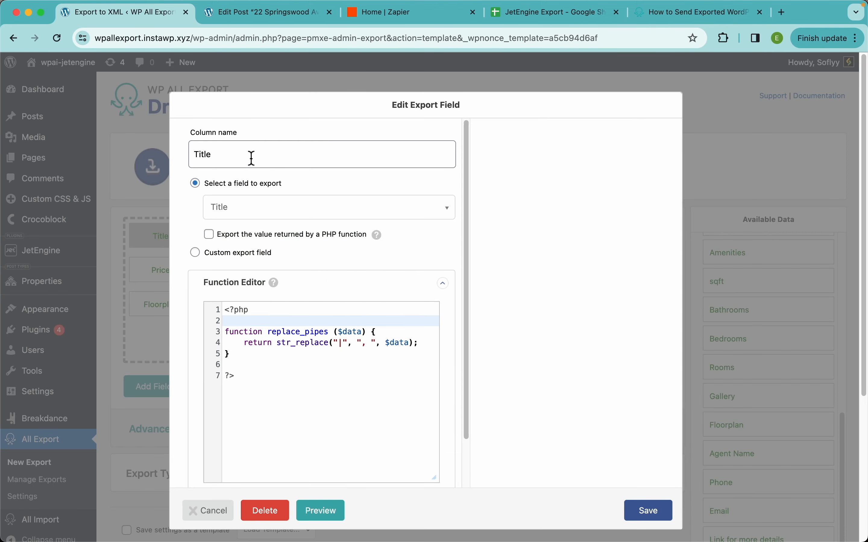
pyautogui.moveTo(250, 156); pyautogui.dragTo(177, 158)
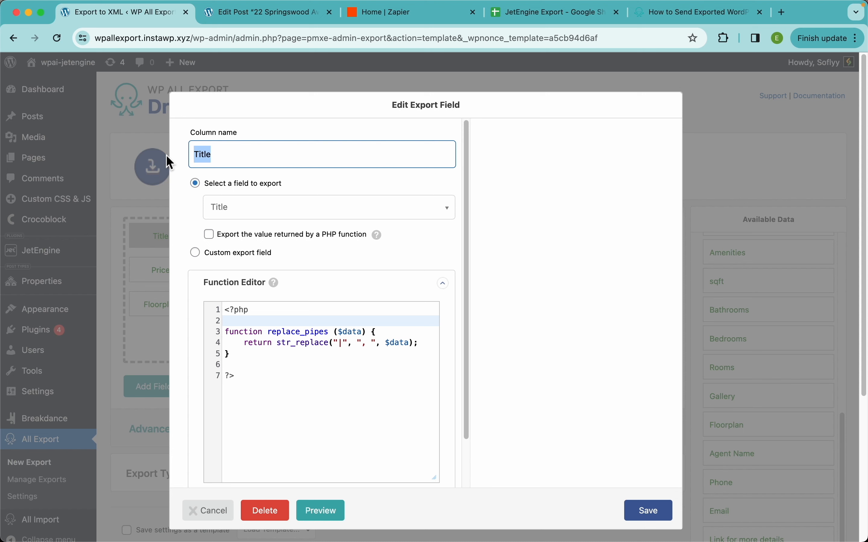
pyautogui.write('Prop')
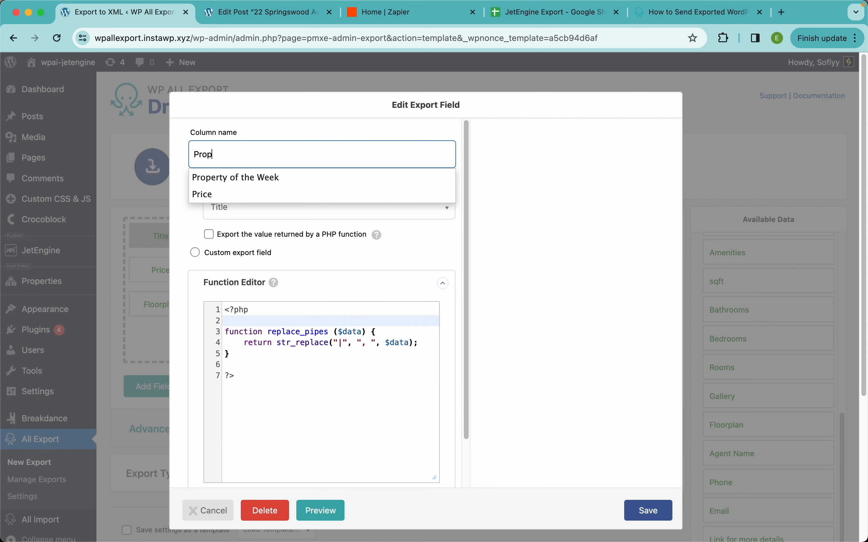
pyautogui.write('erty ')
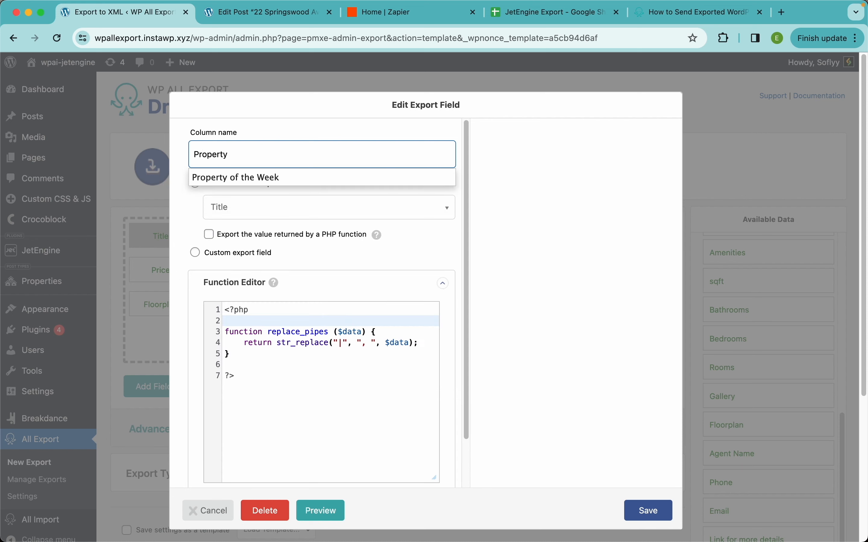
pyautogui.write('Name')
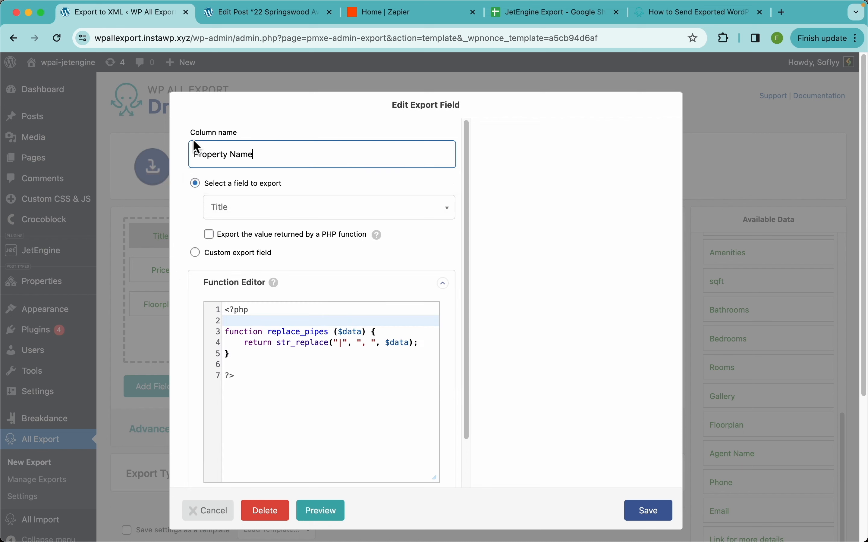
pyautogui.click(658, 517)
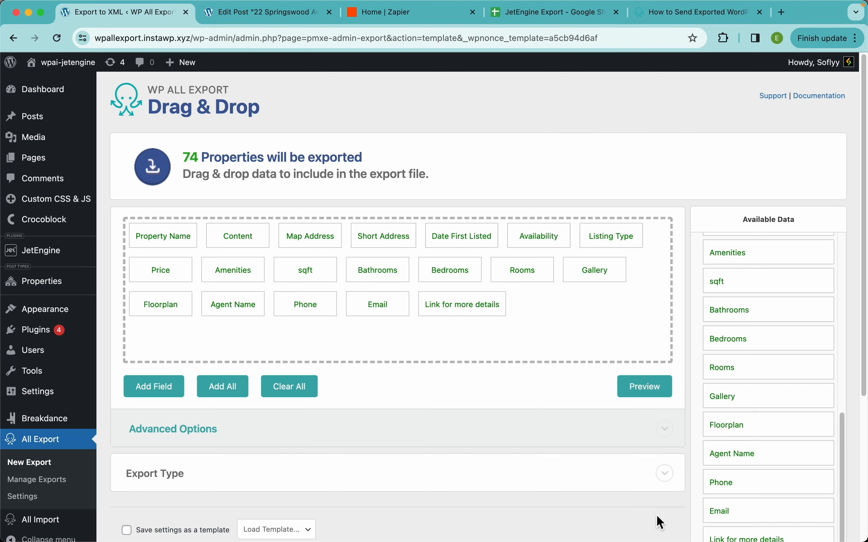
# Step: Rename the Content export column to Description, save the field and preview the export data
pyautogui.click(238, 236)
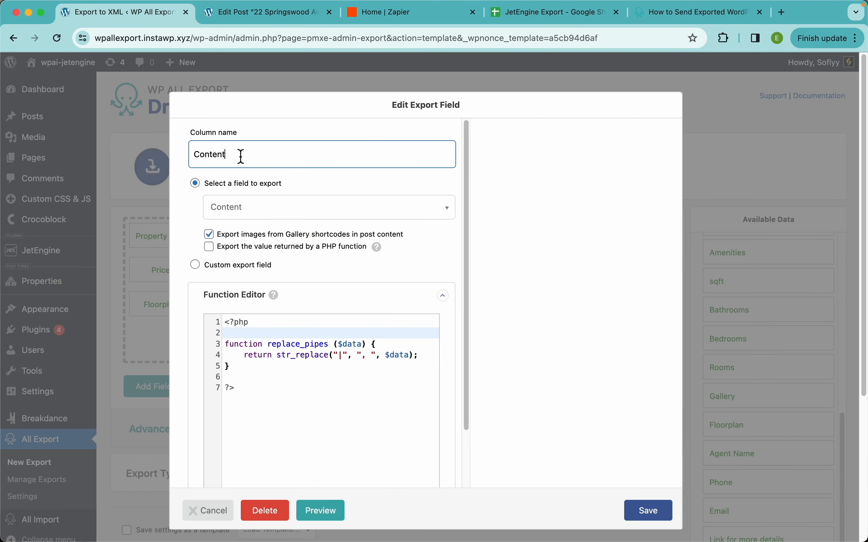
pyautogui.moveTo(242, 154); pyautogui.dragTo(170, 160)
pyautogui.press('BackSpace')
pyautogui.write('Des')
pyautogui.click(207, 179)
pyautogui.click(652, 516)
pyautogui.click(648, 388)
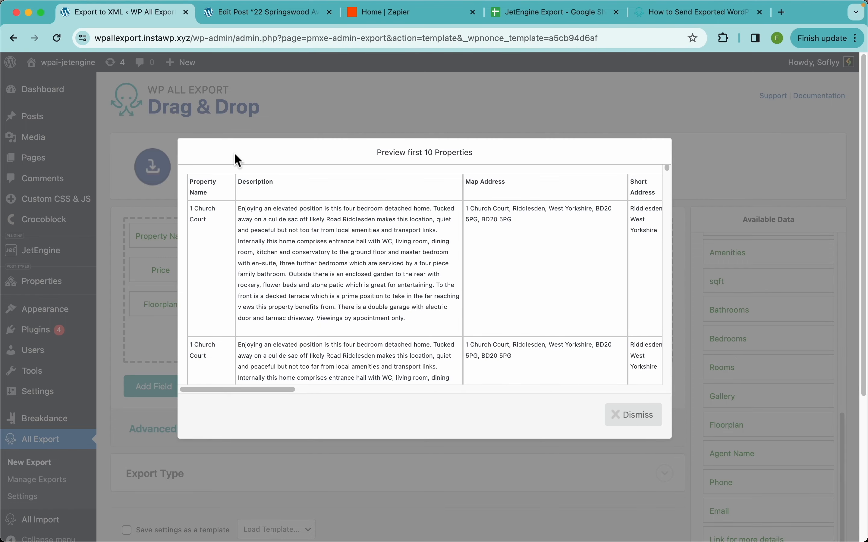
pyautogui.click(494, 112)
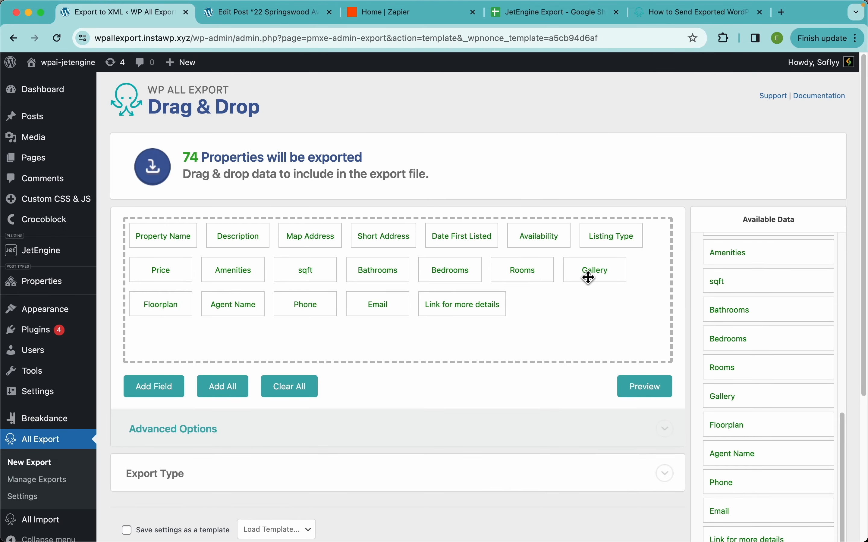
# Step: Move the Gallery field directly after Description in the export layout and preview the resulting column order
pyautogui.moveTo(589, 277); pyautogui.dragTo(295, 237)
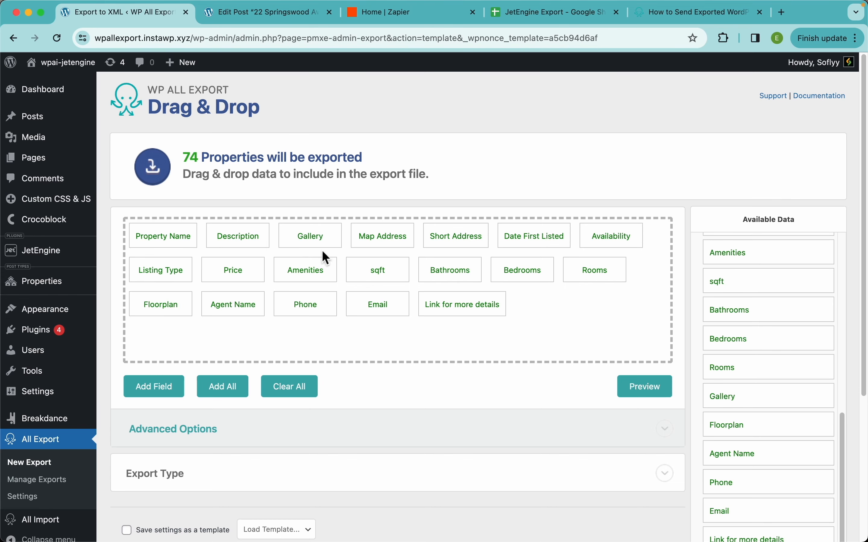
pyautogui.click(645, 388)
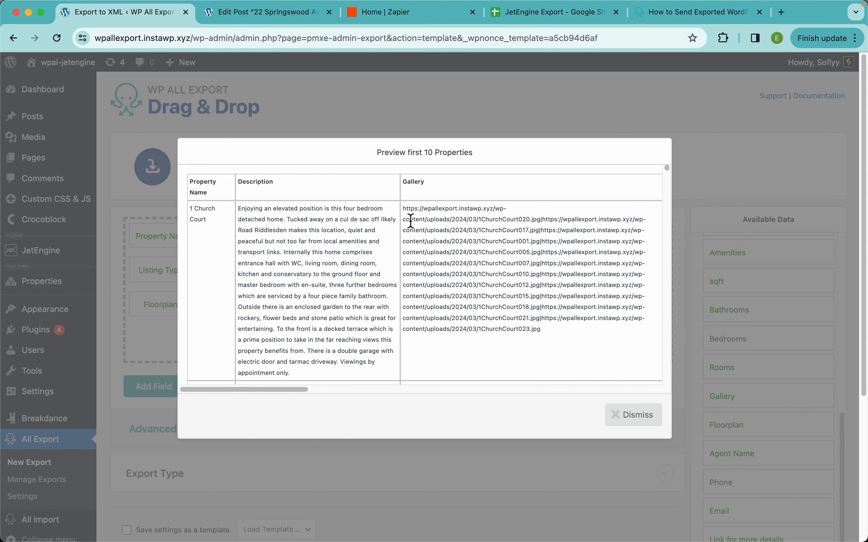
pyautogui.click(640, 418)
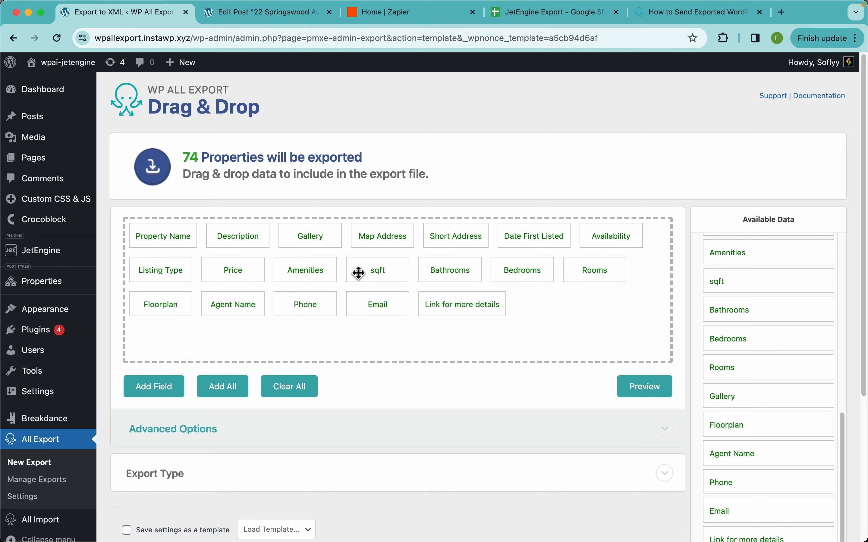
# Step: Continue from the export template to the Export Settings page
pyautogui.scroll(-5, 413, 241)
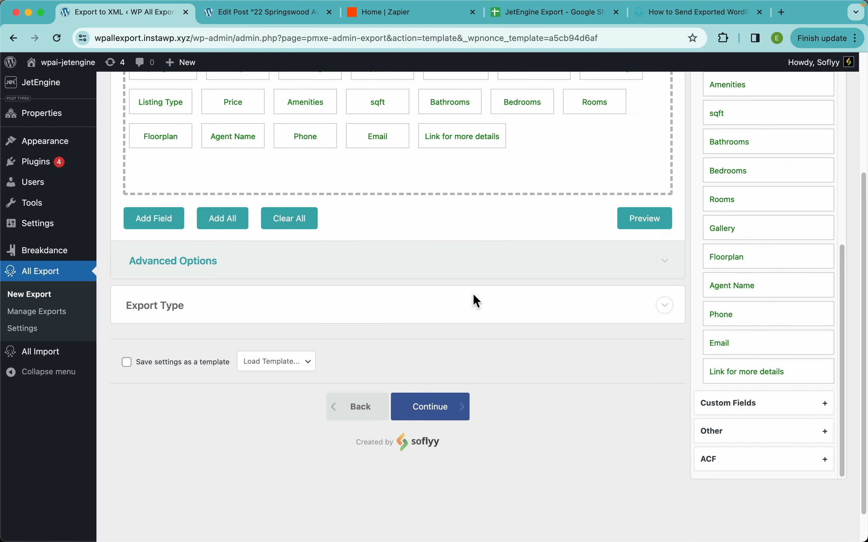
pyautogui.click(454, 418)
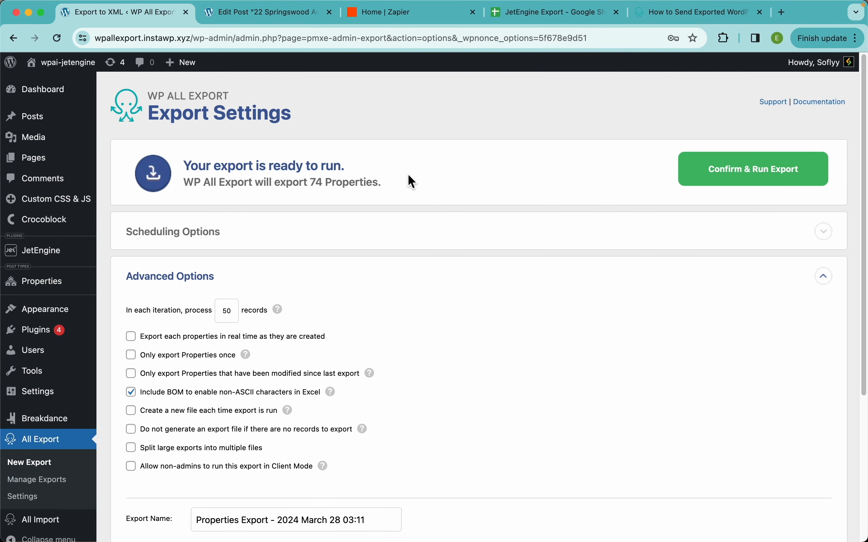
pyautogui.scroll(-3, 449, 176)
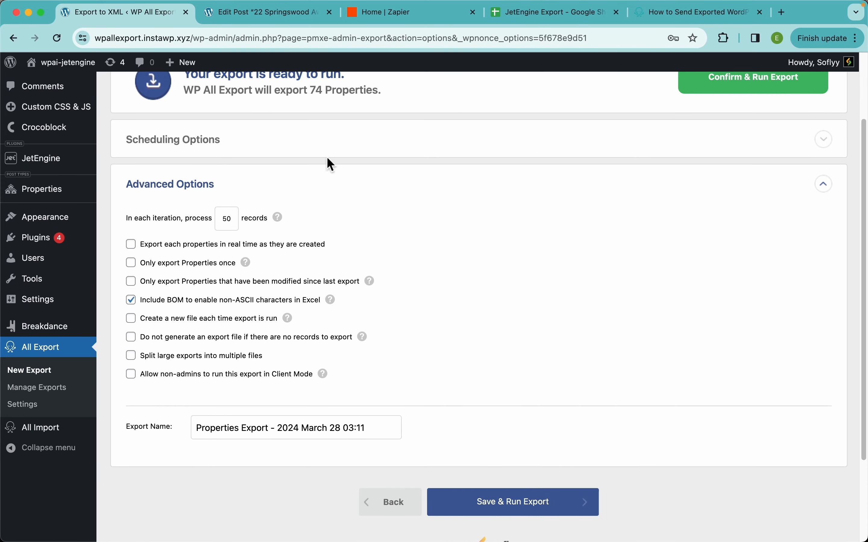
# Step: Enable automatic scheduling for the export and have it run weekly on all seven days, Monday through Sunday
pyautogui.click(271, 154)
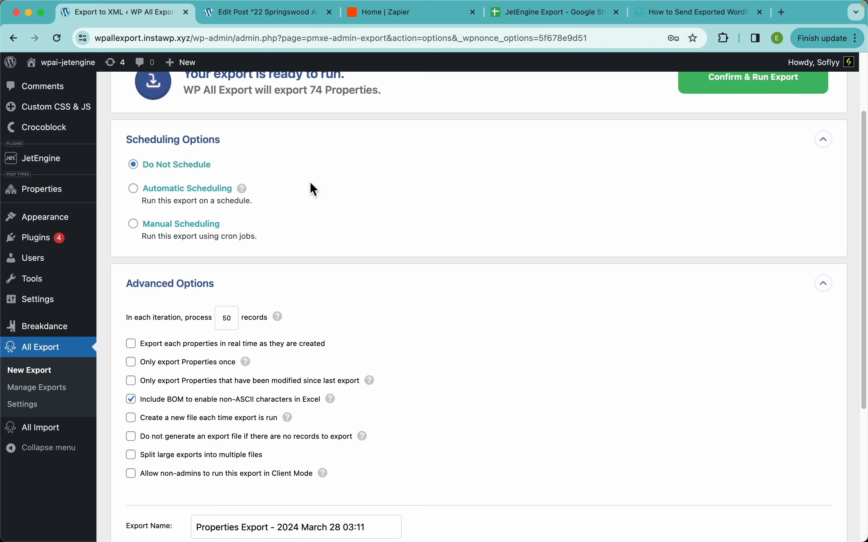
pyautogui.click(192, 200)
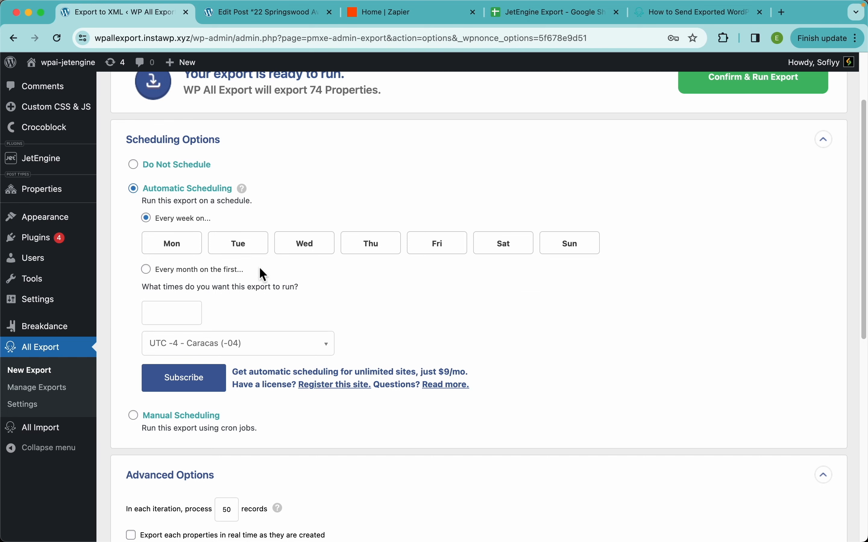
pyautogui.click(185, 249)
pyautogui.click(247, 247)
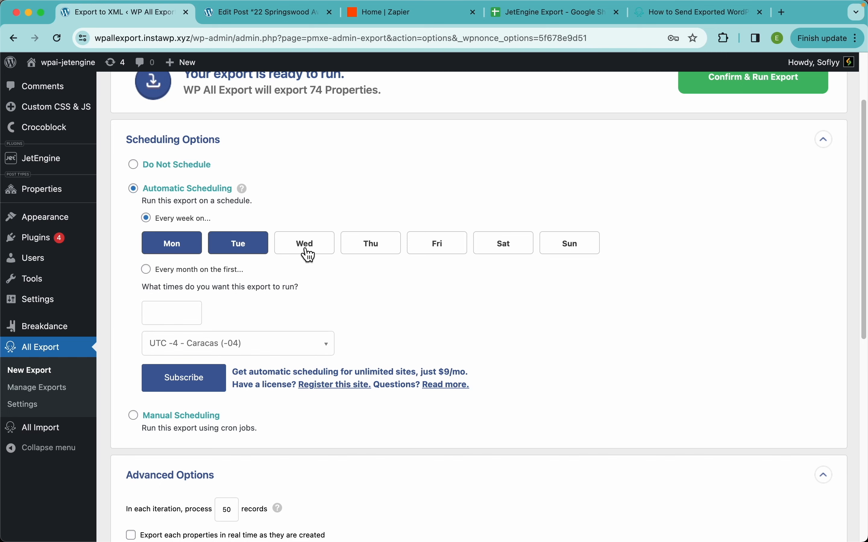
pyautogui.click(307, 249)
pyautogui.click(381, 250)
pyautogui.click(425, 256)
pyautogui.click(502, 252)
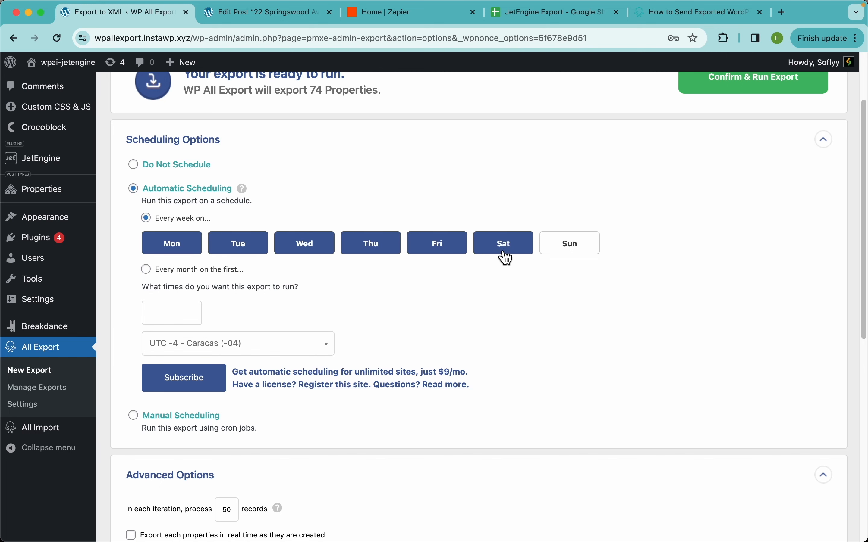
pyautogui.click(566, 248)
# Step: Set the automatic export run times to 12:00am and 6:00pm
pyautogui.click(174, 313)
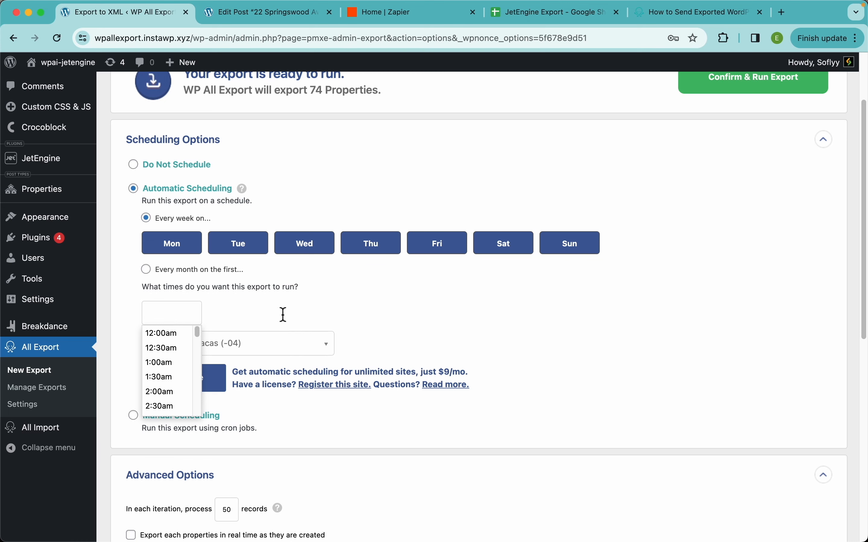
pyautogui.click(172, 338)
pyautogui.click(225, 315)
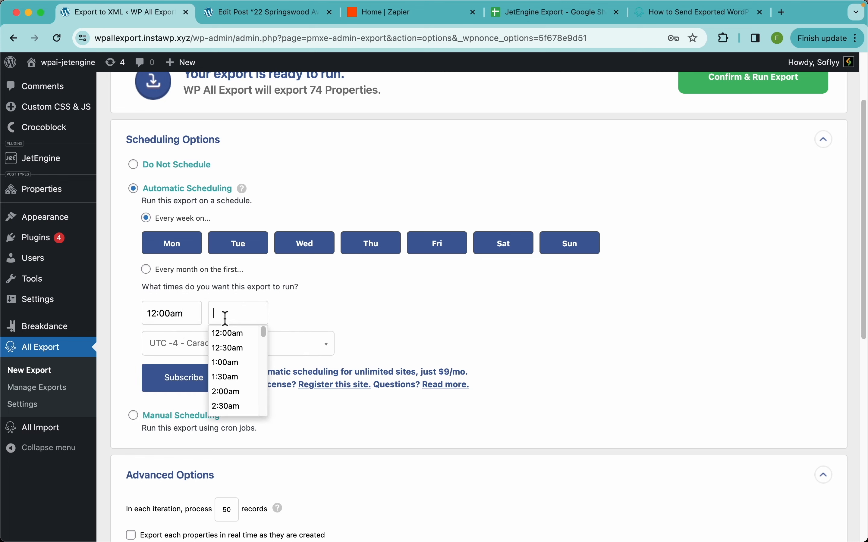
pyautogui.scroll(-10, 233, 381)
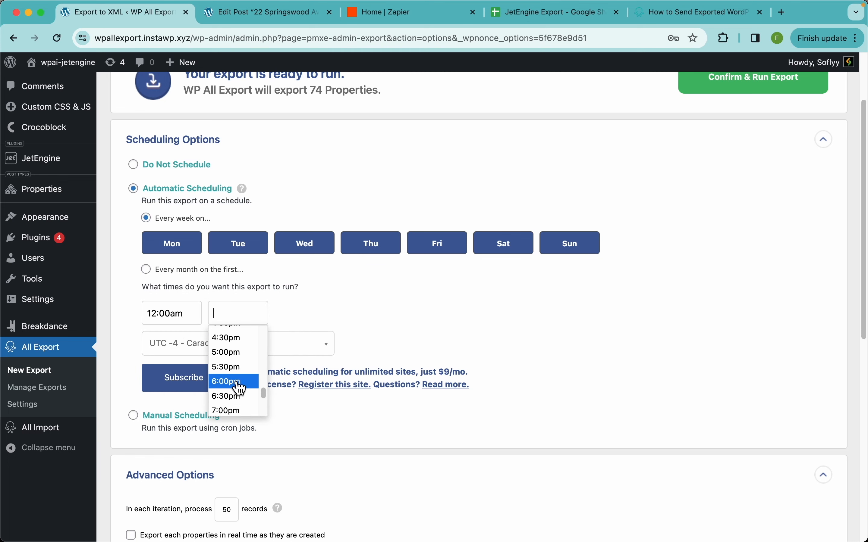
pyautogui.click(253, 384)
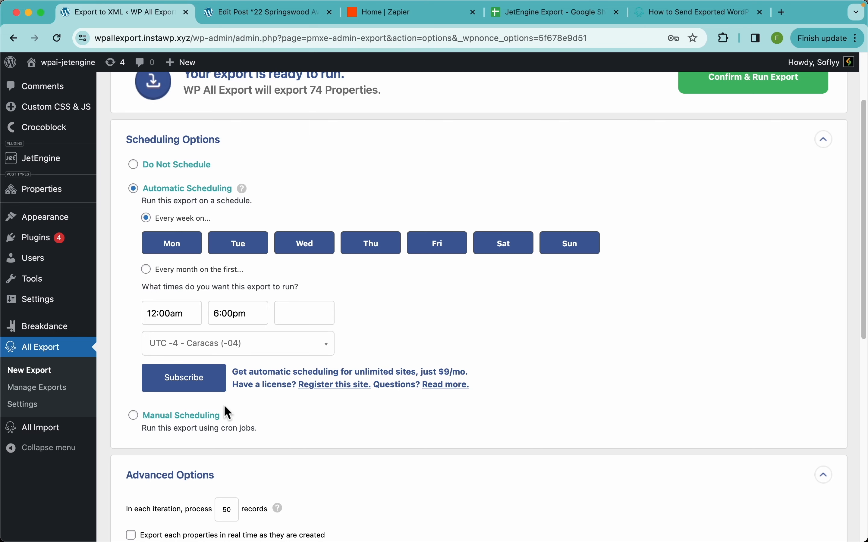
# Step: Examine the Manual Scheduling cron URLs, then set the export back to Do Not Schedule and collapse the scheduling options
pyautogui.click(172, 417)
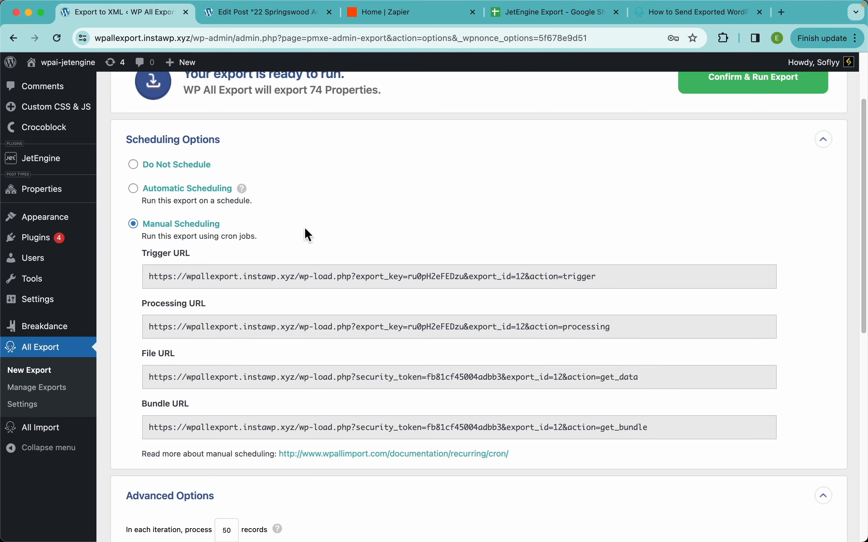
pyautogui.scroll(-4, 262, 323)
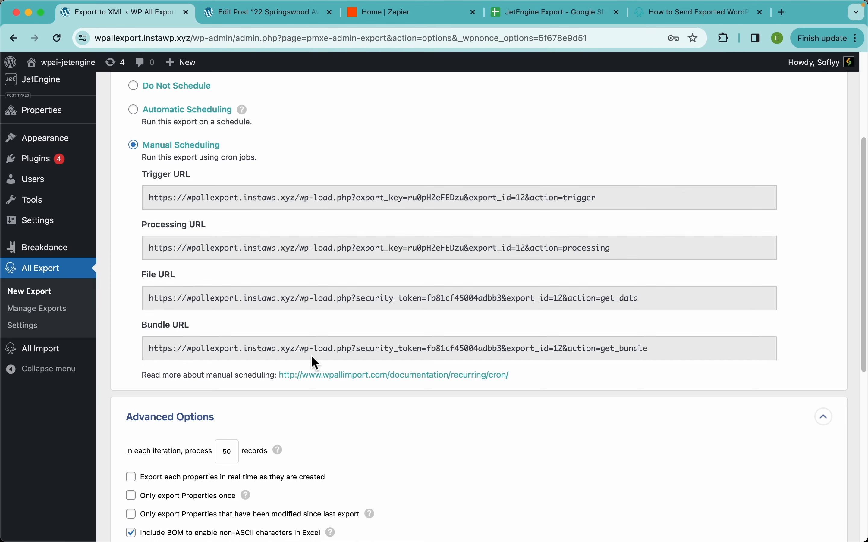
pyautogui.scroll(-5, 312, 357)
pyautogui.scroll(8, 311, 357)
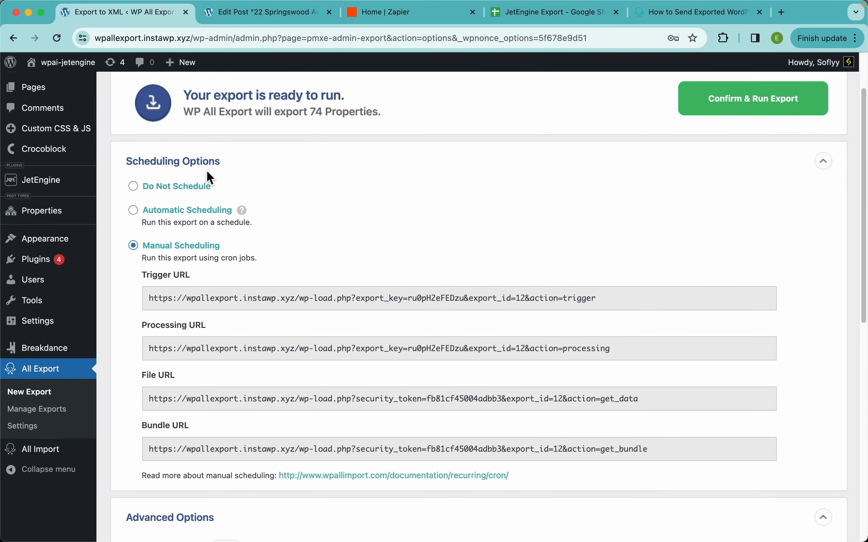
pyautogui.click(178, 186)
pyautogui.click(198, 165)
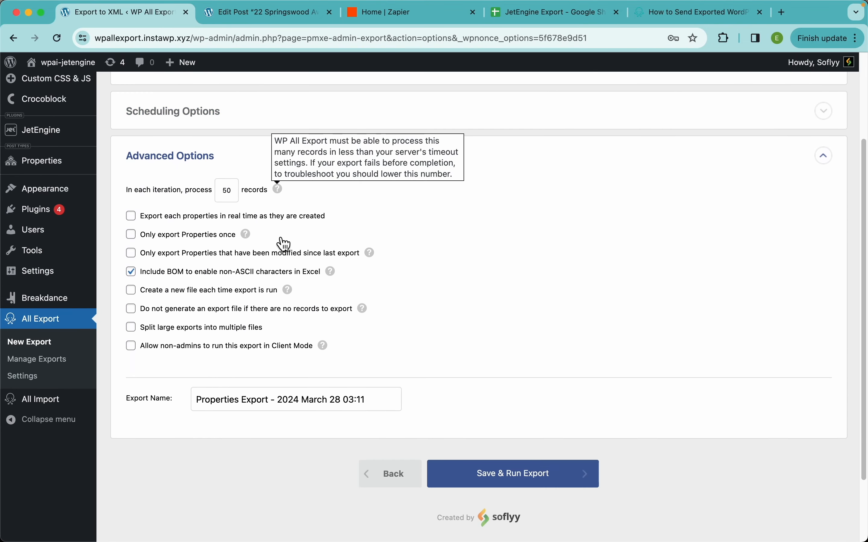
# Step: Review the advanced export options and run the Properties export
pyautogui.scroll(-1, 284, 245)
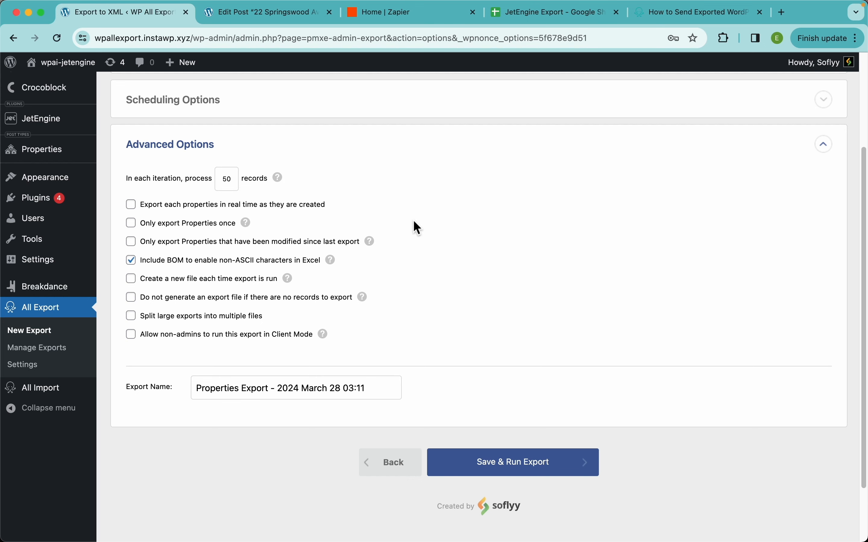
pyautogui.moveTo(250, 227)
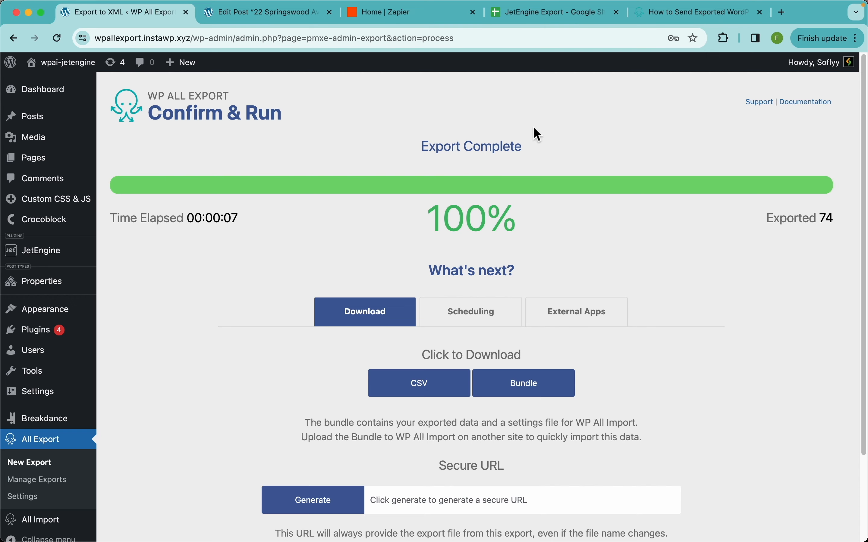
# Step: Look at the JetEngine Export spreadsheet in Google Sheets, then switch to Zapier and create a new Zap
pyautogui.click(511, 15)
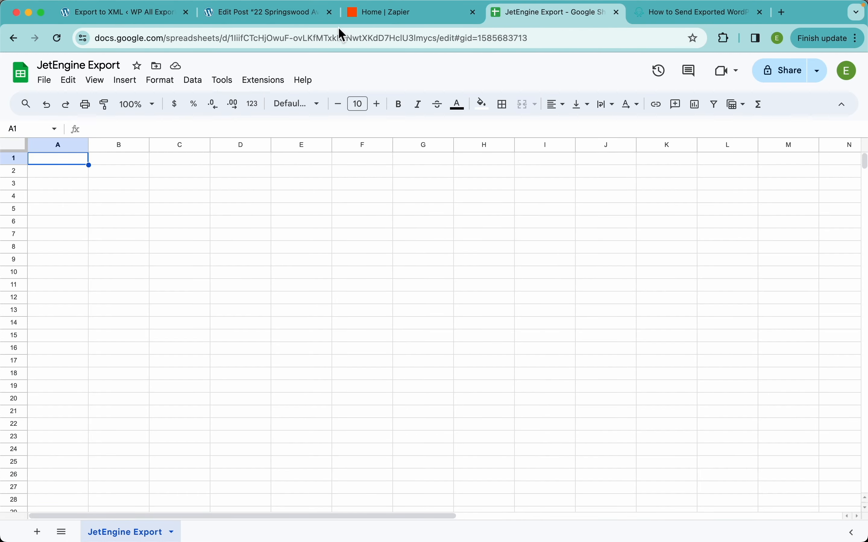
pyautogui.click(400, 16)
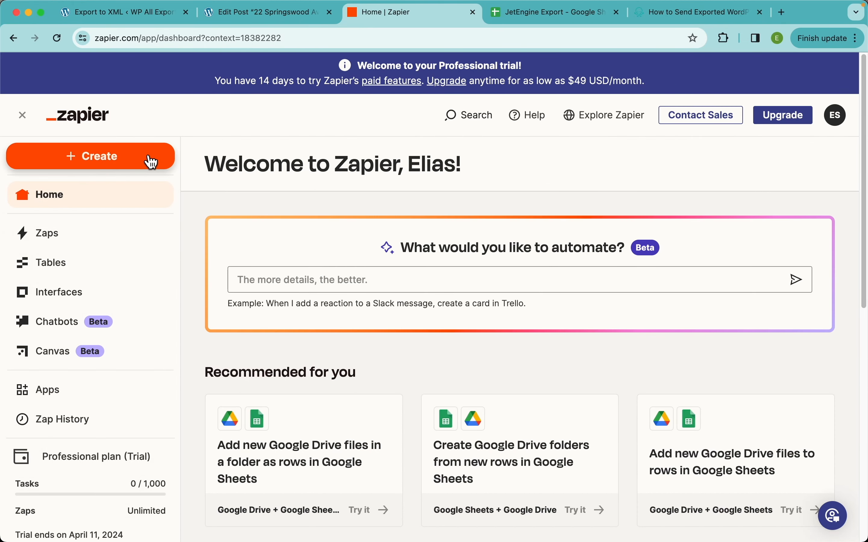
pyautogui.click(139, 166)
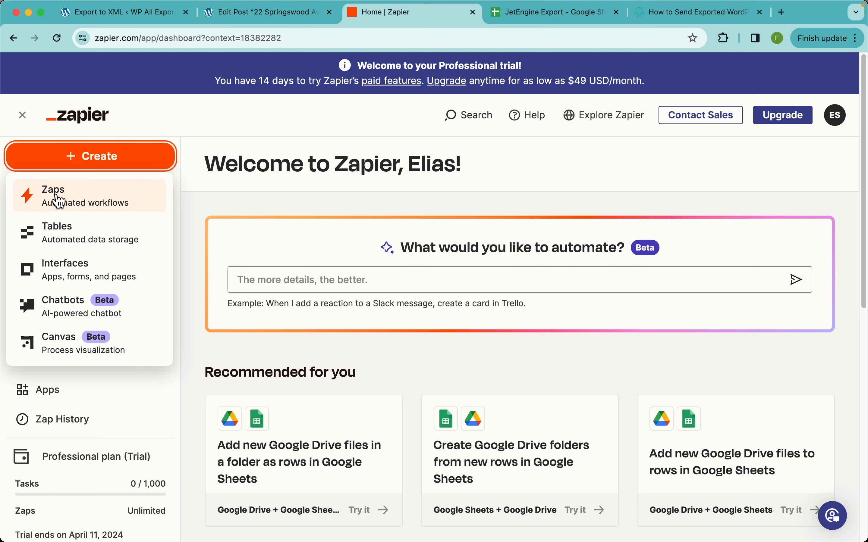
pyautogui.click(102, 204)
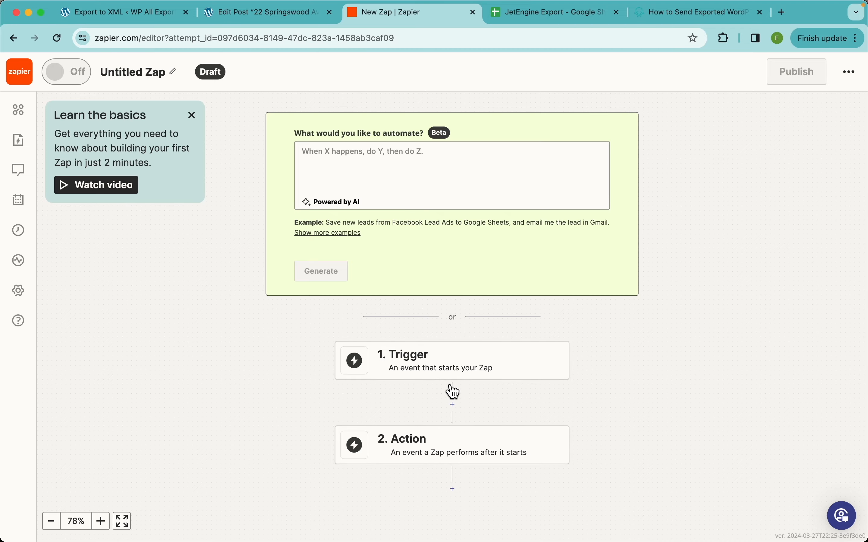
# Step: Set the Zap's trigger to WP All Export Pro with the New Export File event and continue to the account setup
pyautogui.click(403, 357)
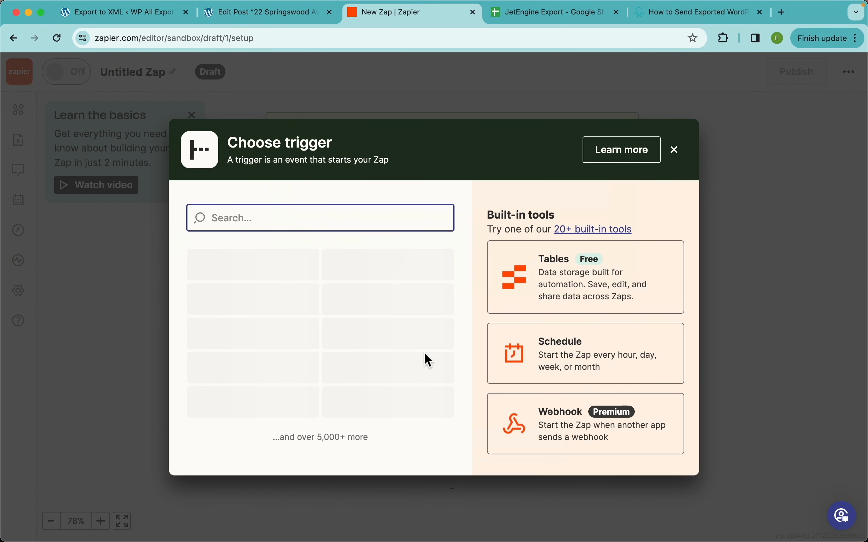
pyautogui.write('wp ')
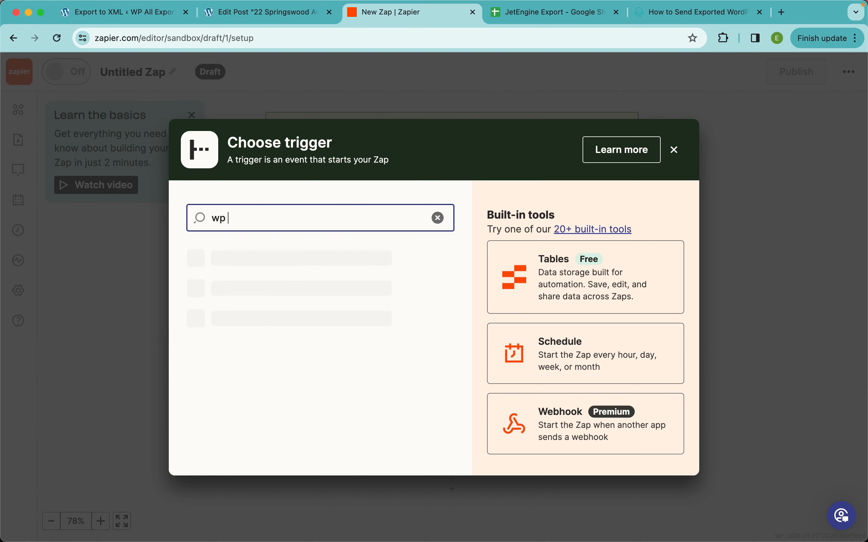
pyautogui.write('all export')
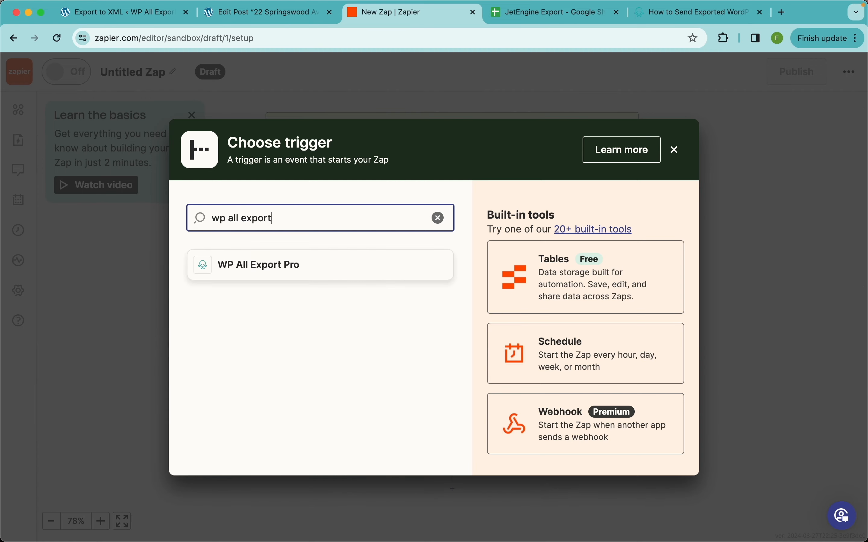
pyautogui.click(283, 275)
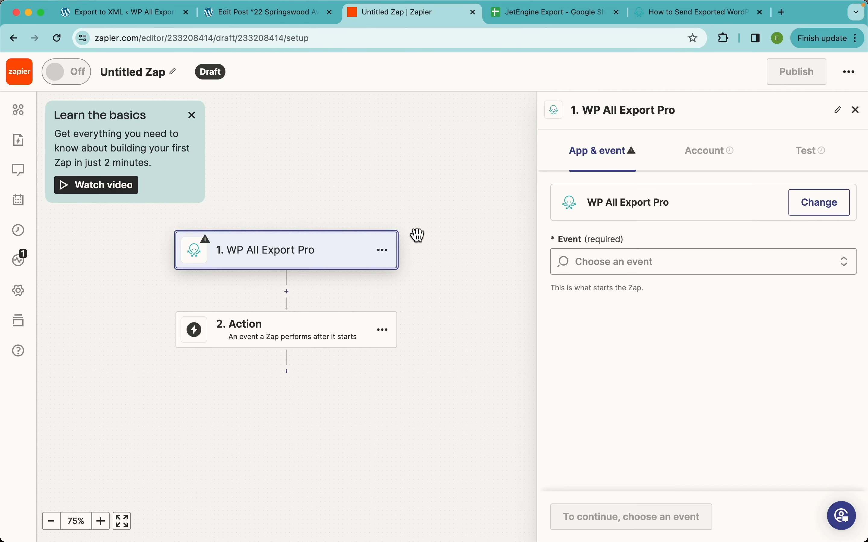
pyautogui.click(629, 257)
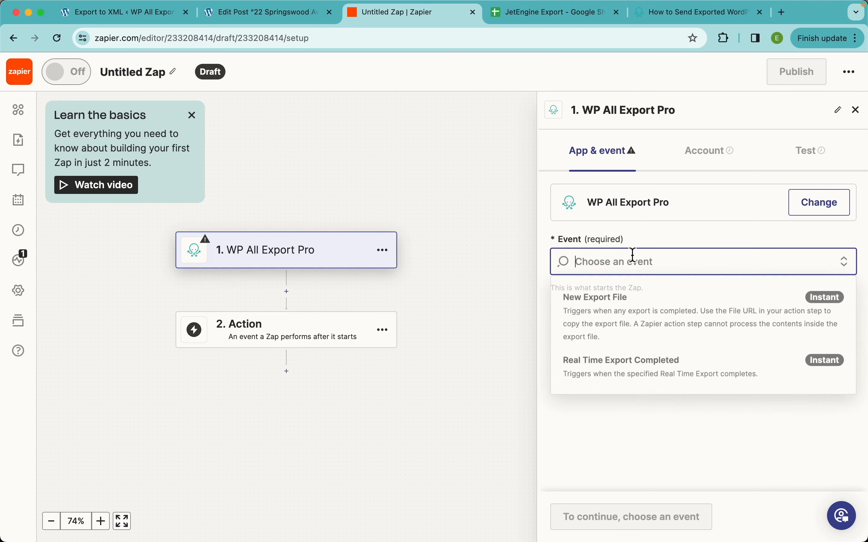
pyautogui.click(637, 322)
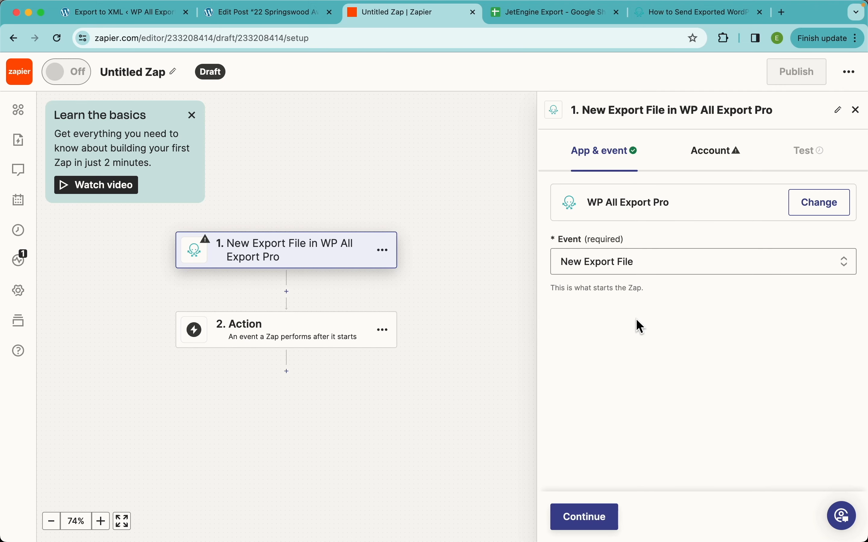
pyautogui.click(591, 517)
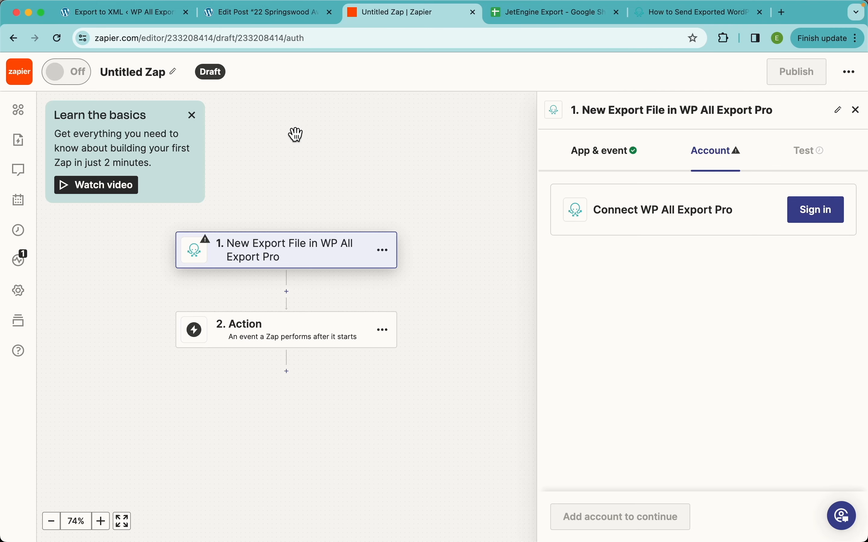
# Step: Open the Zapier Integration settings of WP All Export in WordPress, then return to Zapier and start connecting the WP All Export Pro account
pyautogui.click(99, 21)
pyautogui.scroll(-2, 21, 456)
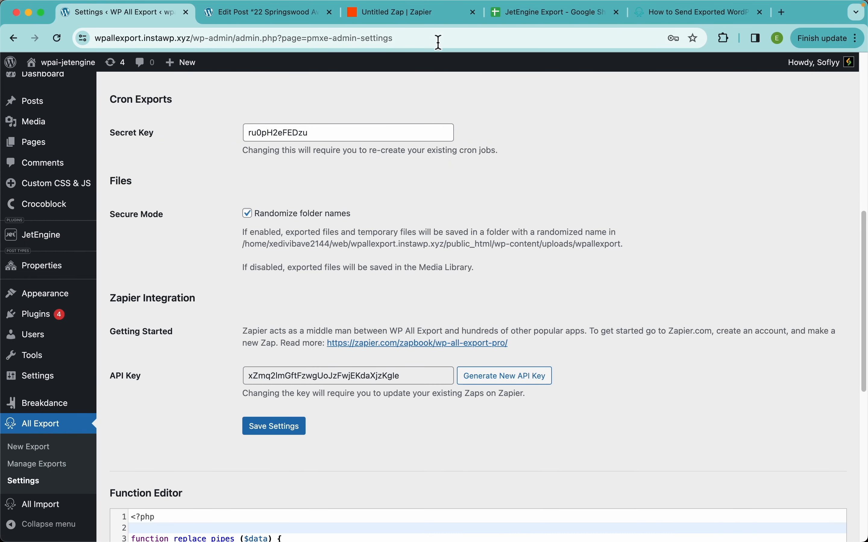
pyautogui.click(380, 14)
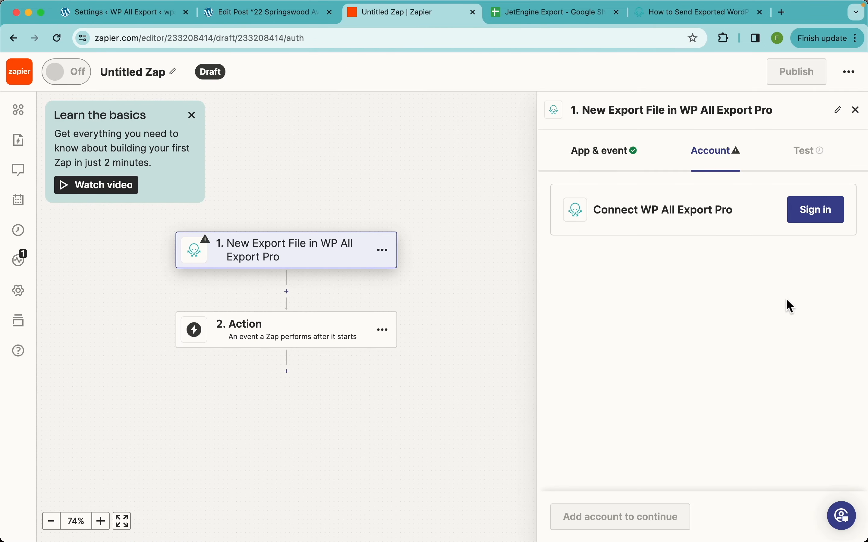
pyautogui.click(821, 217)
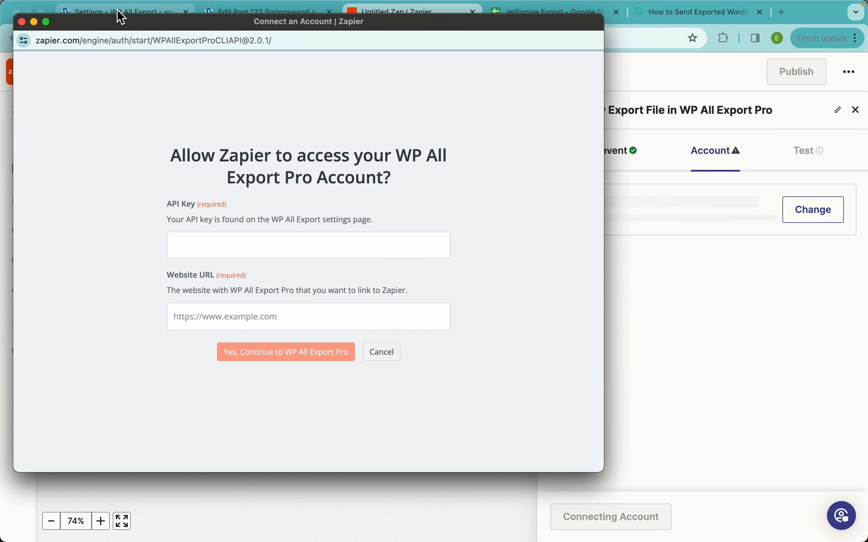
pyautogui.click(119, 11)
pyautogui.doubleClick(288, 378)
pyautogui.press('super+c')
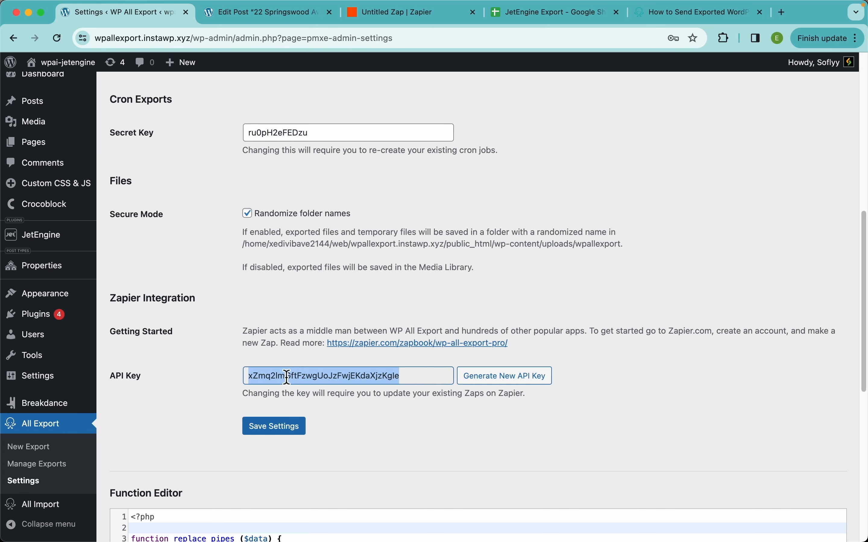
pyautogui.press('super+grave')
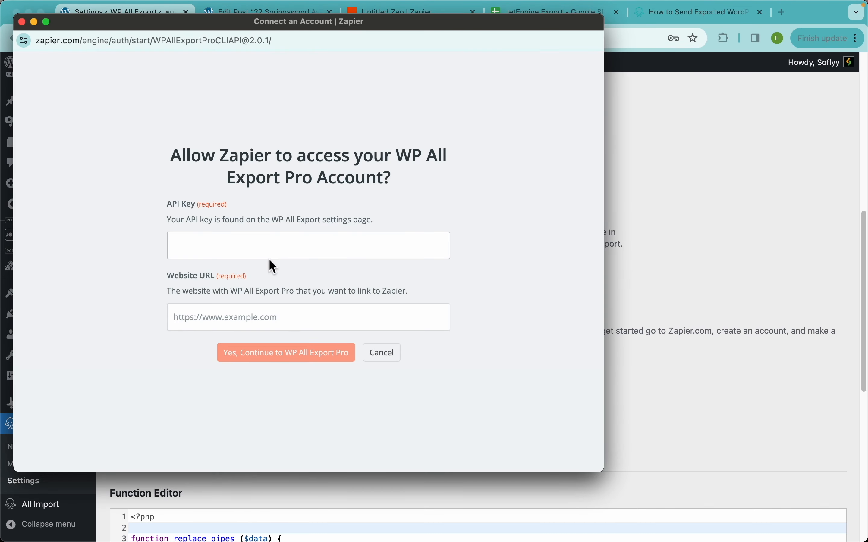
pyautogui.click(264, 251)
pyautogui.press('super+v')
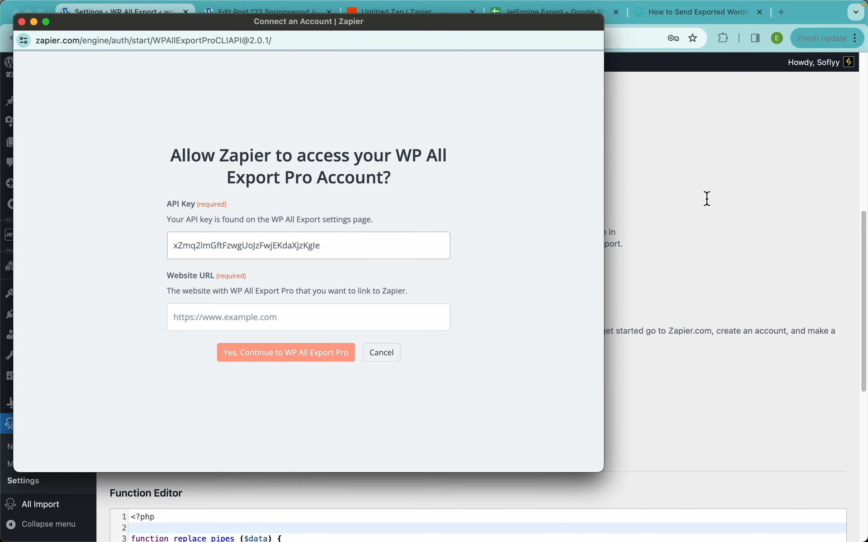
pyautogui.press('super+grave')
pyautogui.moveTo(191, 42); pyautogui.dragTo(84, 31)
pyautogui.press('super+c')
pyautogui.press('super+grave')
pyautogui.click(229, 321)
pyautogui.press('super+v')
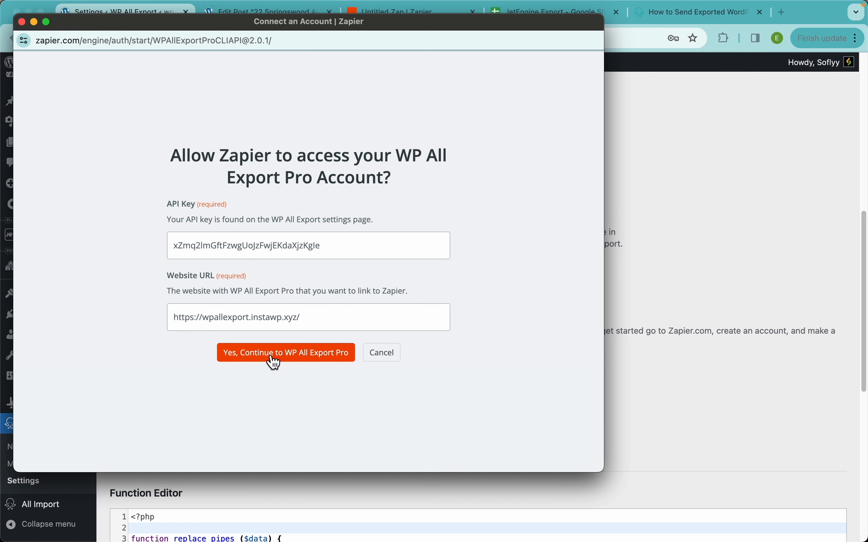
pyautogui.click(261, 357)
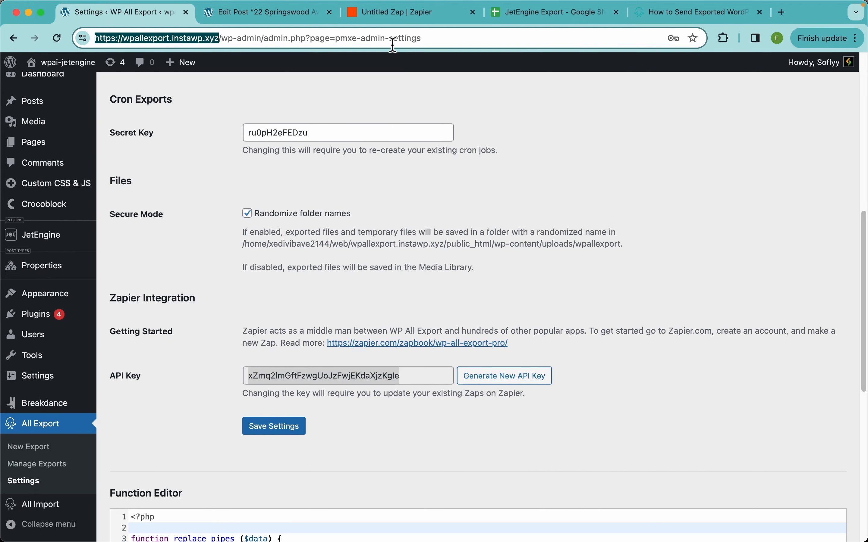
pyautogui.click(383, 16)
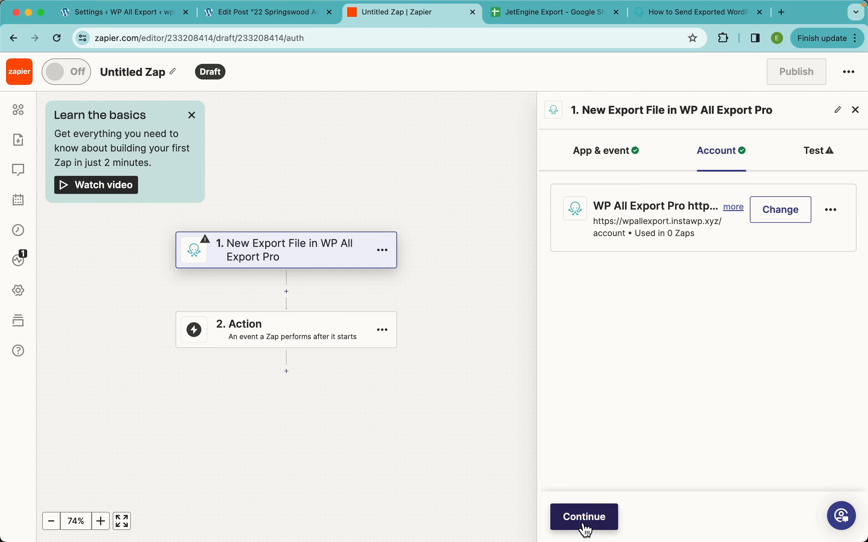
pyautogui.click(587, 520)
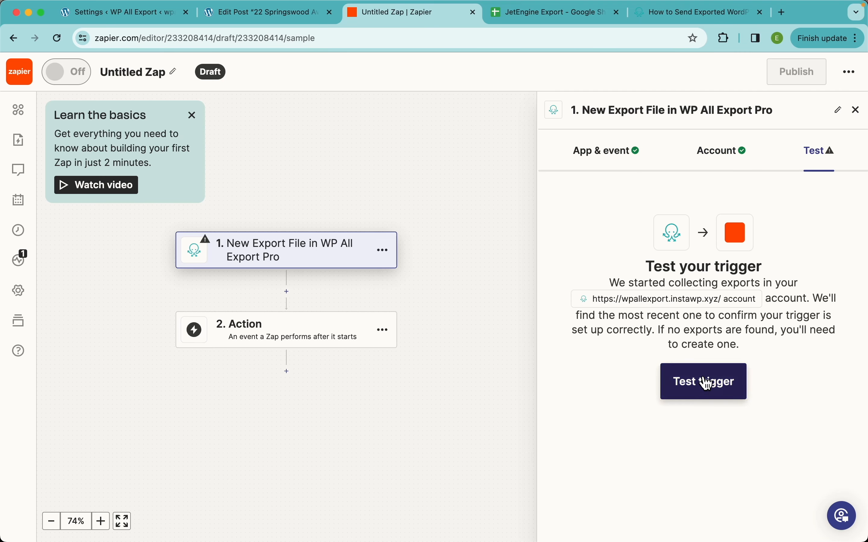
# Step: Test the trigger, review the fields of the Export A record and continue with it selected
pyautogui.click(732, 391)
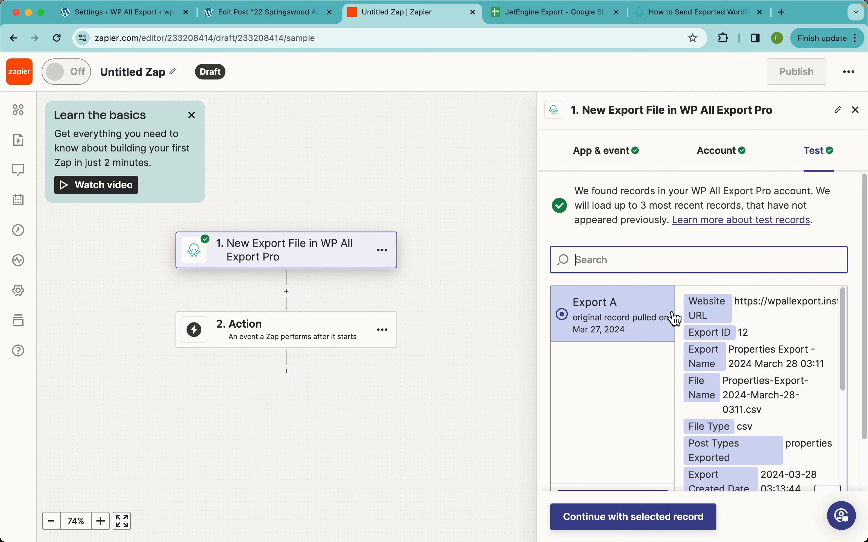
pyautogui.scroll(-5, 737, 375)
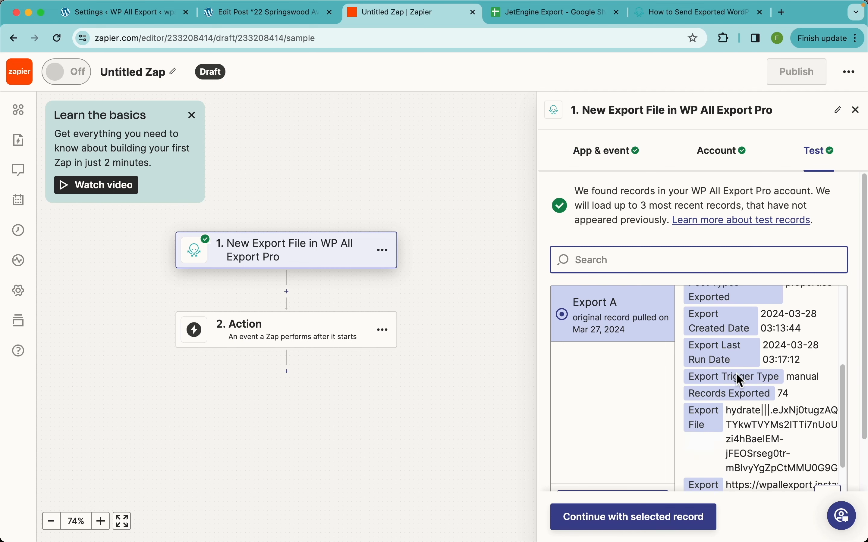
pyautogui.scroll(3, 739, 376)
pyautogui.scroll(3, 736, 373)
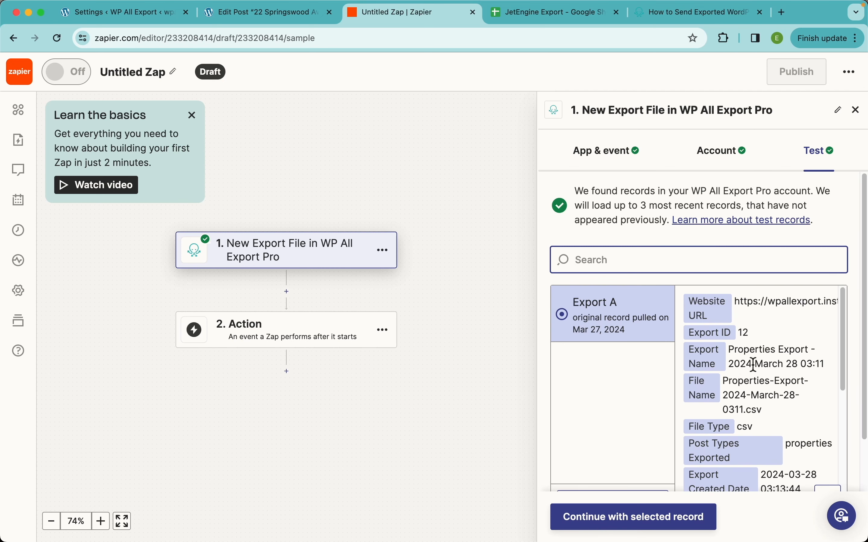
pyautogui.scroll(-2, 721, 315)
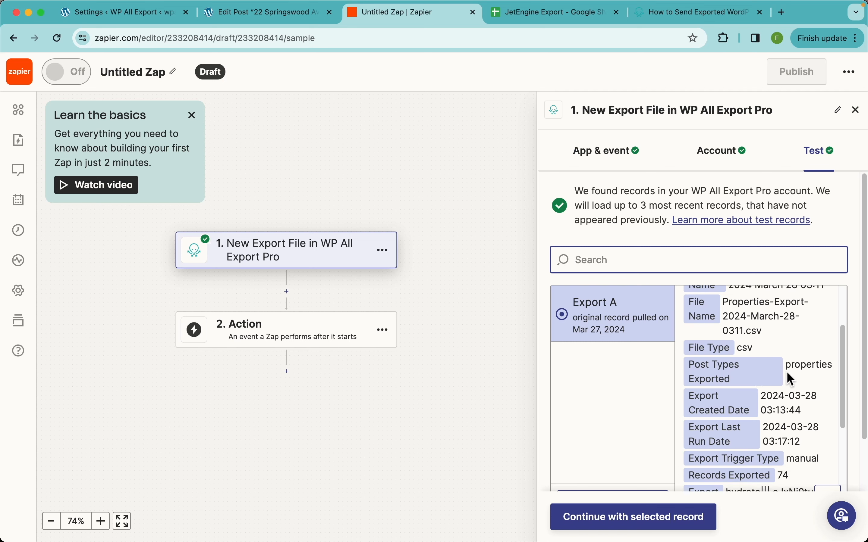
pyautogui.scroll(-3, 775, 395)
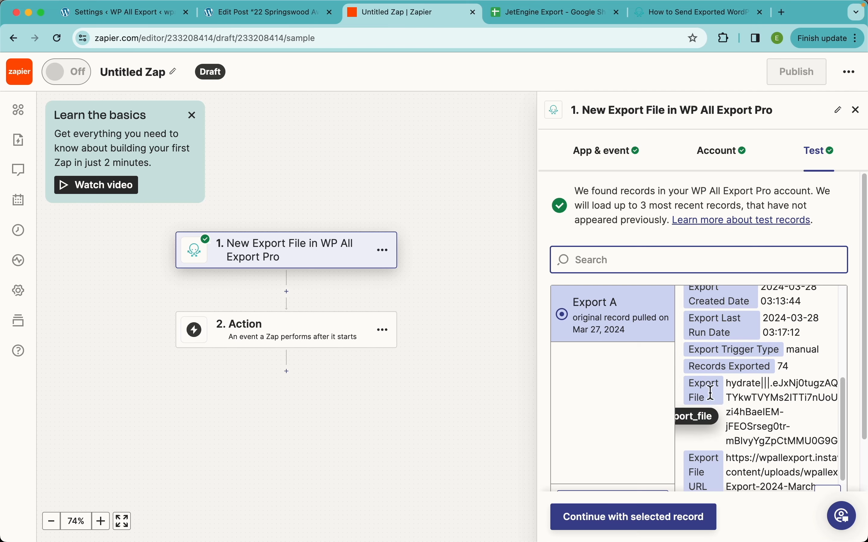
pyautogui.scroll(-2, 764, 436)
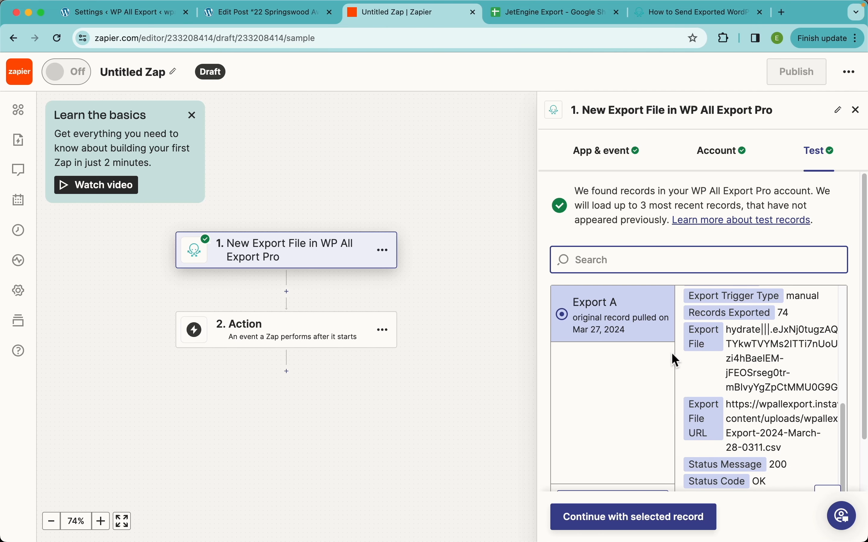
pyautogui.click(637, 518)
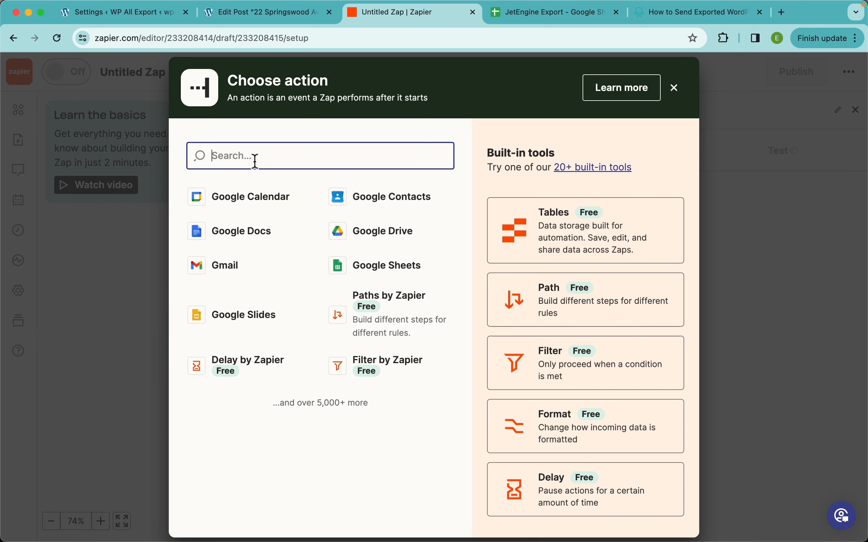
# Step: Set the Zap's action to Google Drive with the Replace File event and continue to the account setup
pyautogui.click(405, 232)
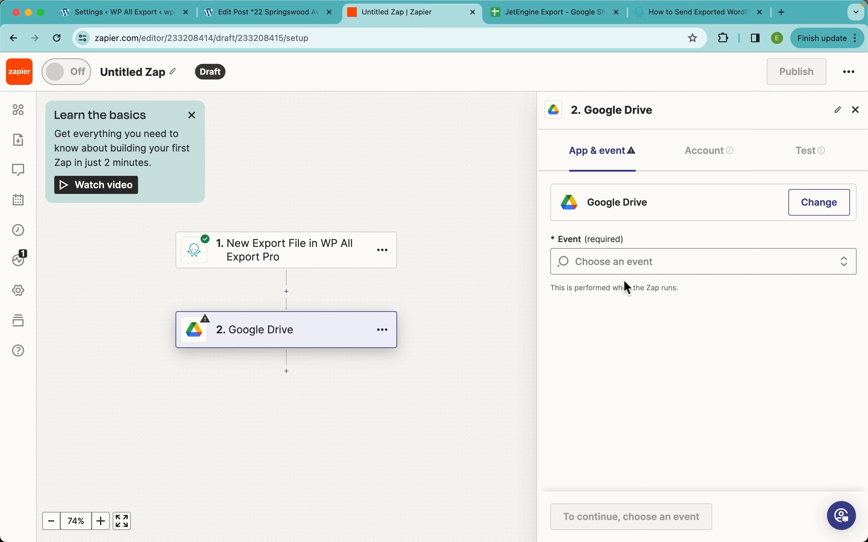
pyautogui.click(640, 271)
pyautogui.scroll(-5, 676, 391)
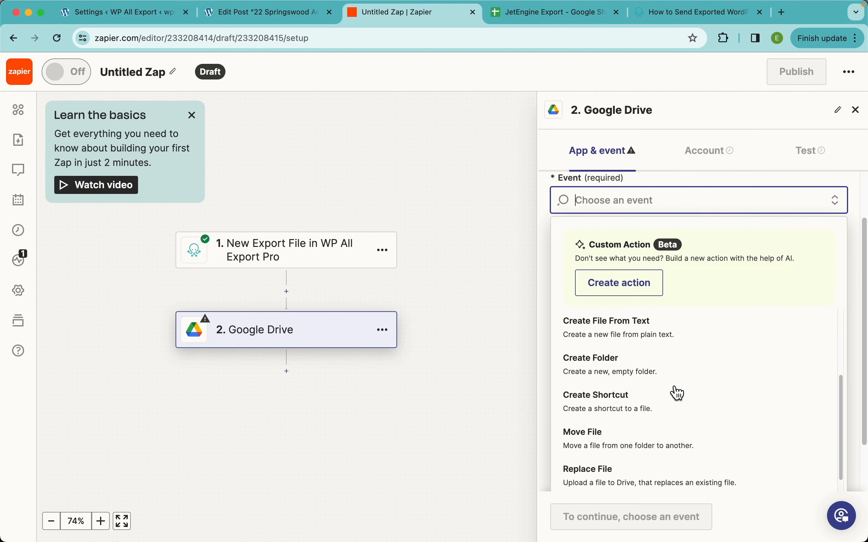
pyautogui.scroll(-3, 674, 391)
pyautogui.scroll(2, 670, 390)
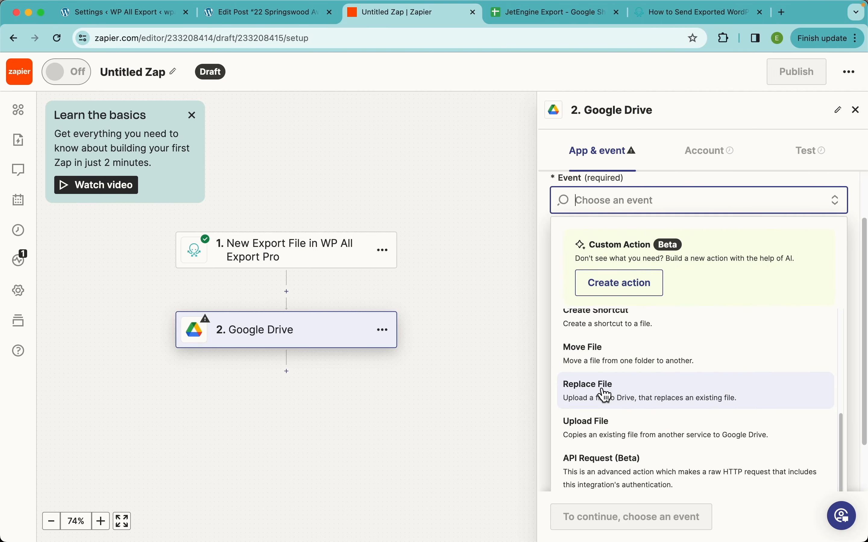
pyautogui.click(624, 399)
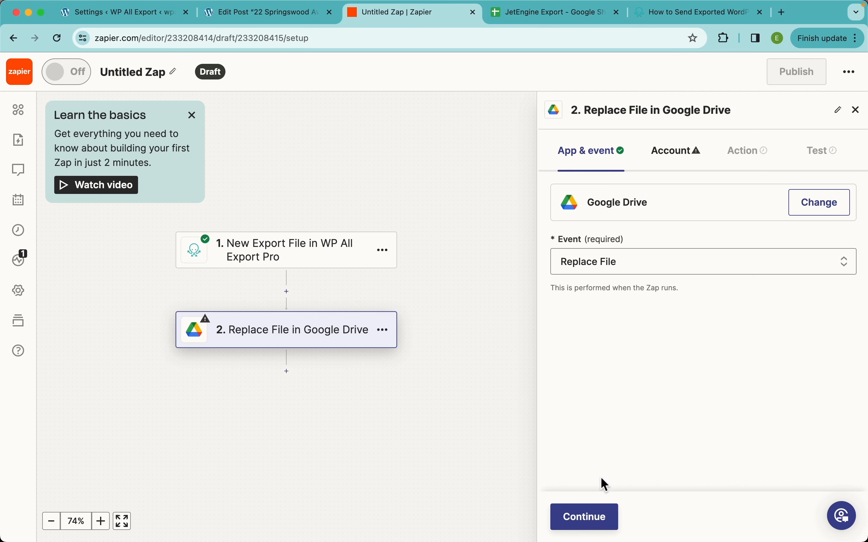
pyautogui.click(596, 522)
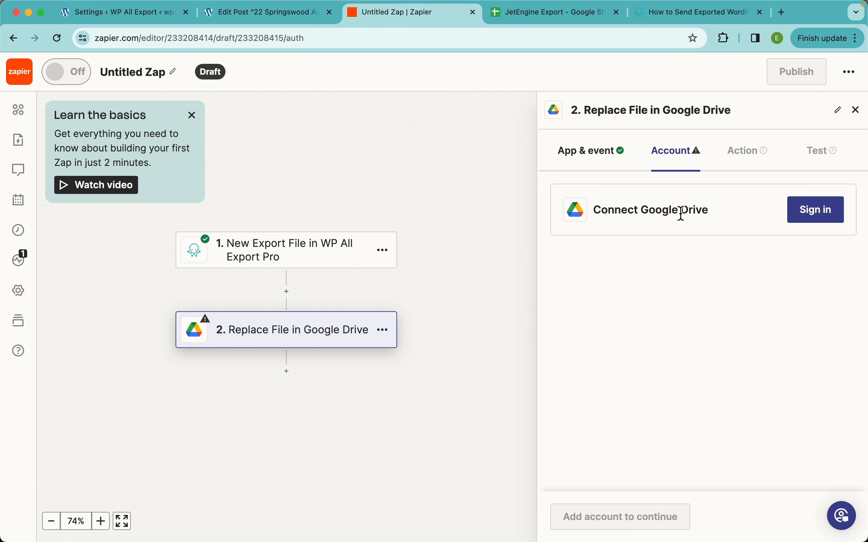
# Step: Connect the existing Google account to the Google Drive action, allow Zapier access to its files and continue to the action fields
pyautogui.click(803, 217)
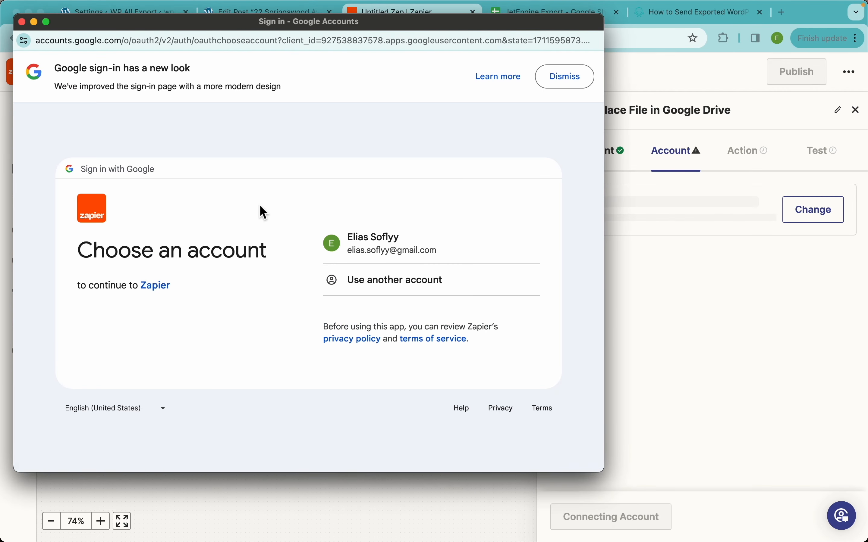
pyautogui.click(385, 248)
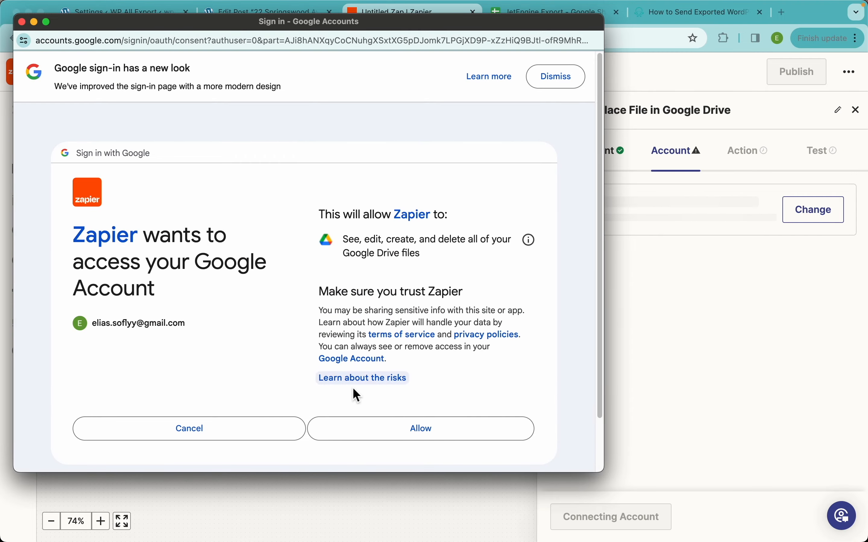
pyautogui.click(411, 431)
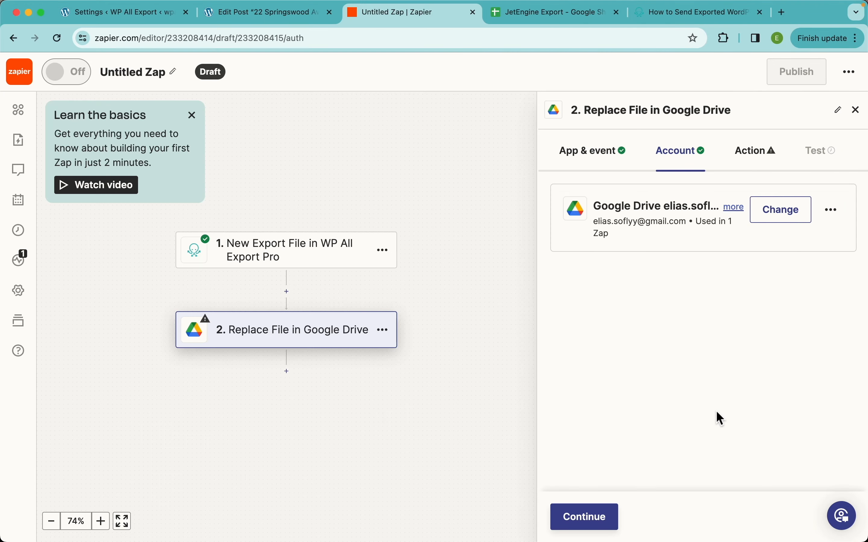
pyautogui.click(591, 518)
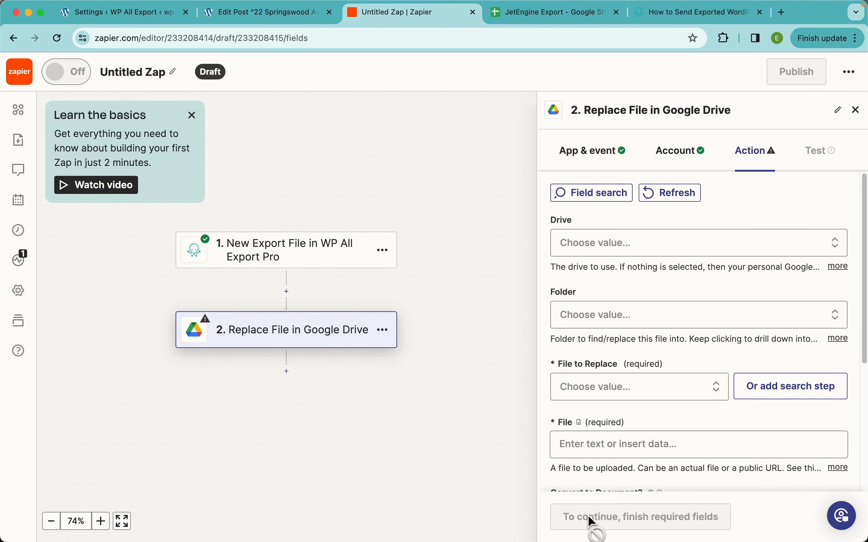
# Step: Set the action's Drive to My Google Drive and leave the Folder unselected
pyautogui.click(652, 251)
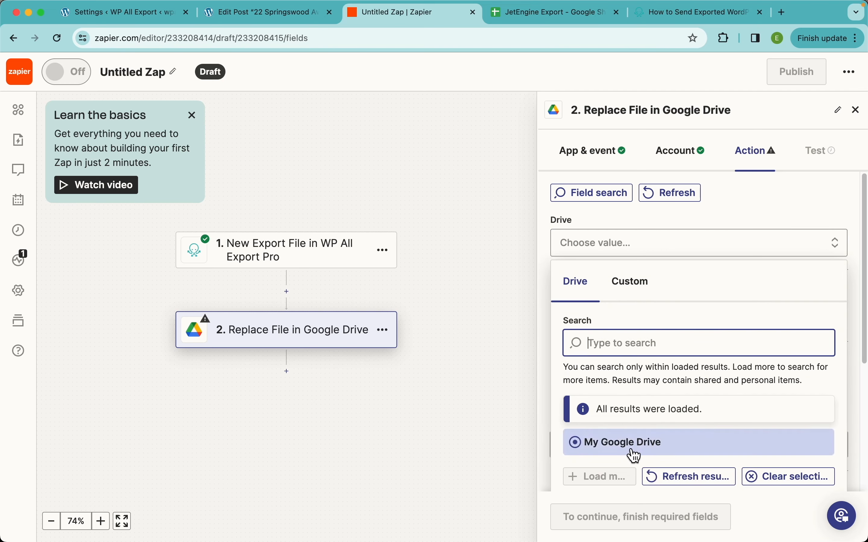
pyautogui.click(627, 446)
pyautogui.click(613, 321)
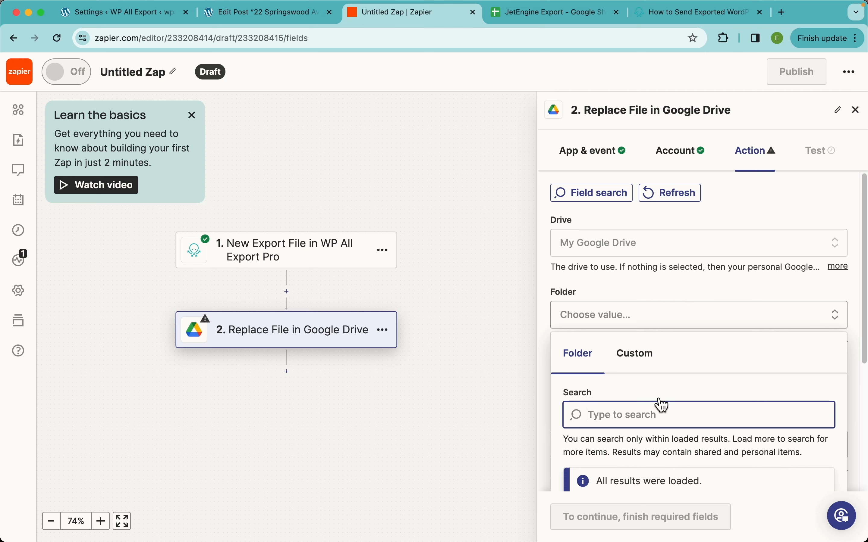
pyautogui.click(572, 316)
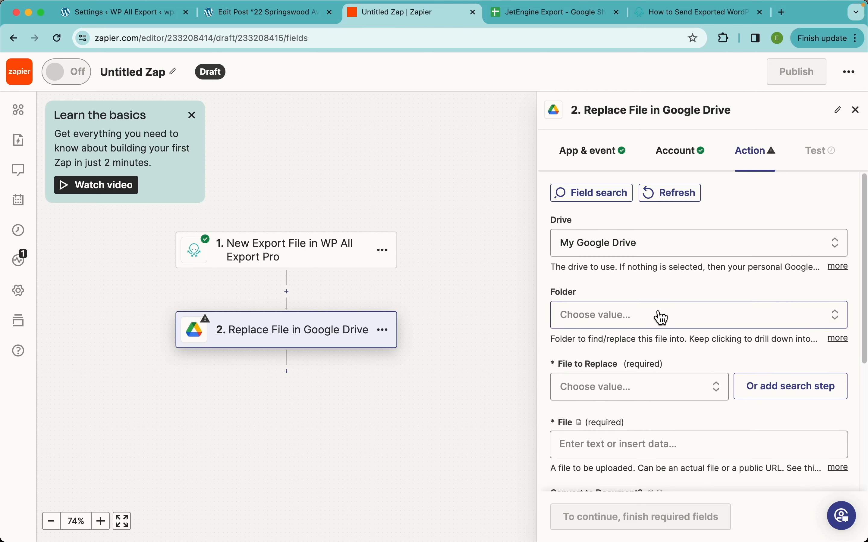
# Step: Choose JetEngine Export as the File to Replace and map the trigger's Export File to the File field
pyautogui.scroll(-3, 659, 314)
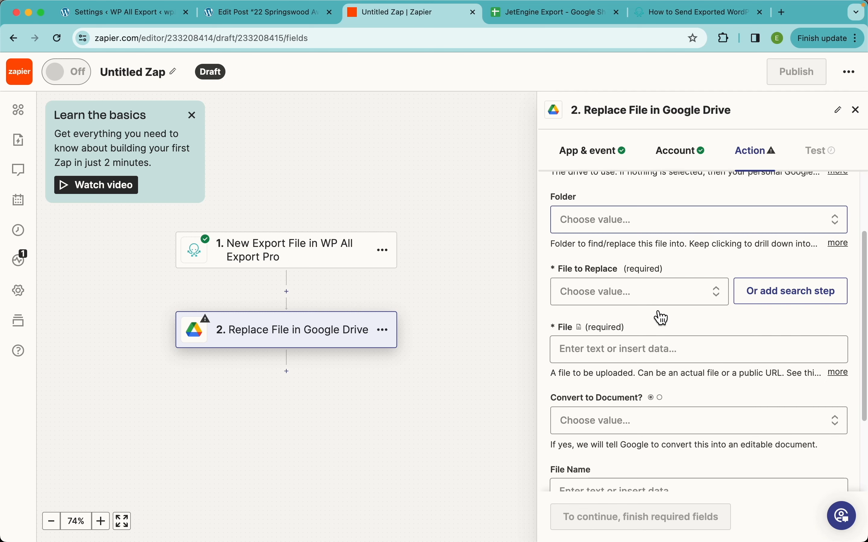
pyautogui.click(621, 302)
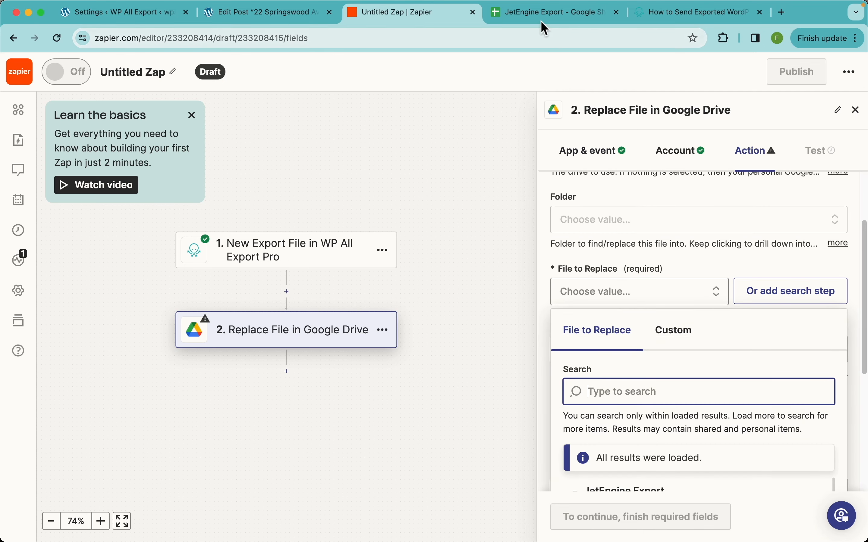
pyautogui.scroll(-2, 637, 448)
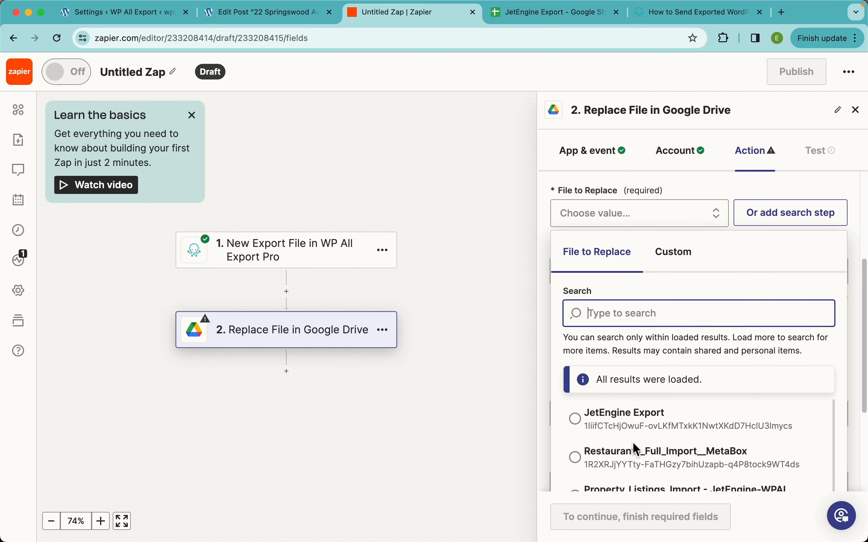
pyautogui.click(572, 411)
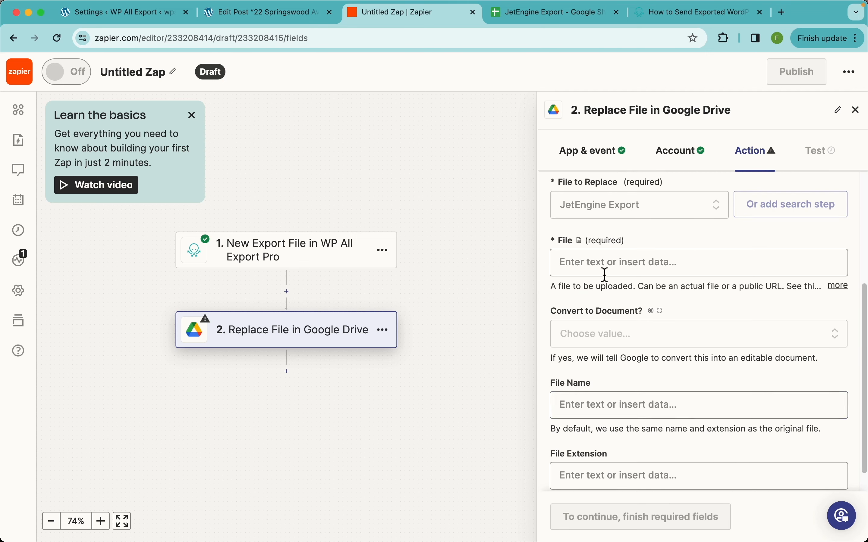
pyautogui.click(613, 265)
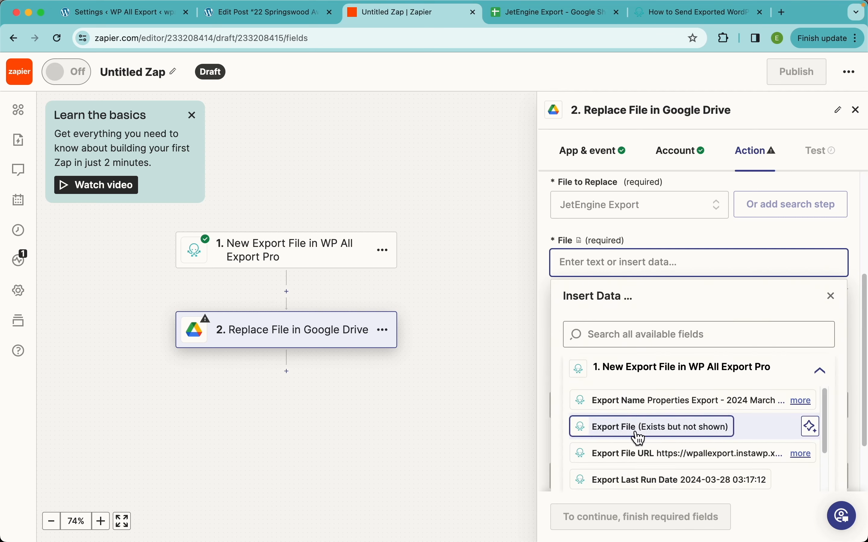
pyautogui.click(659, 428)
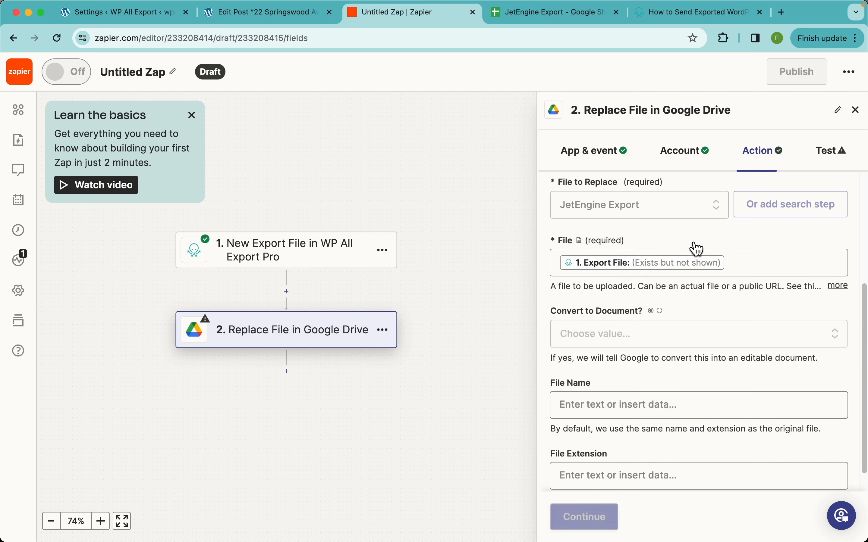
# Step: Set the Replace File action's Convert to Document option to True
pyautogui.scroll(-1, 683, 334)
pyautogui.click(626, 320)
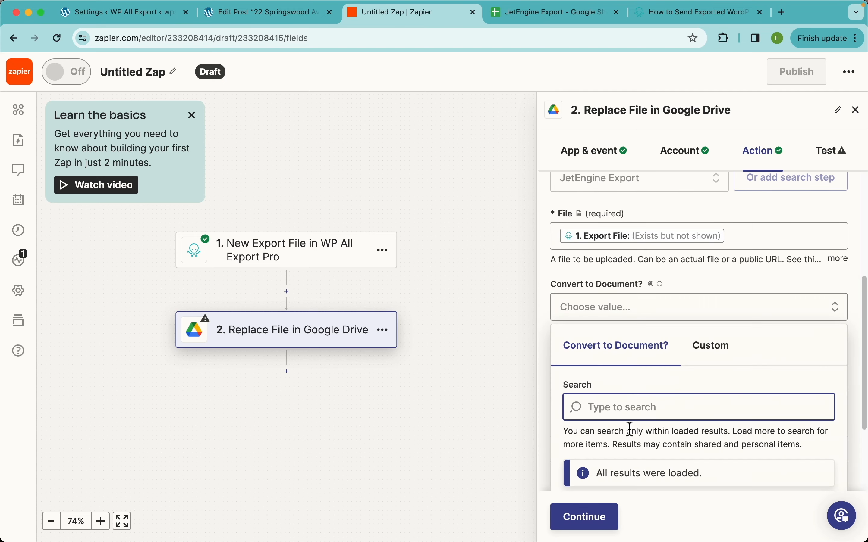
pyautogui.scroll(-3, 630, 430)
pyautogui.click(578, 431)
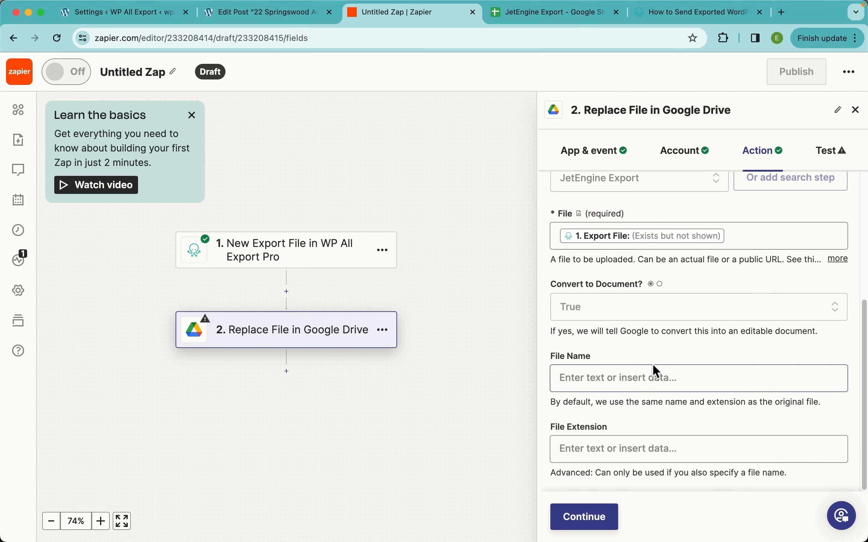
# Step: Set the replacement file's name to JetEngine Export, leave the extension empty and continue to the action's test
pyautogui.click(607, 382)
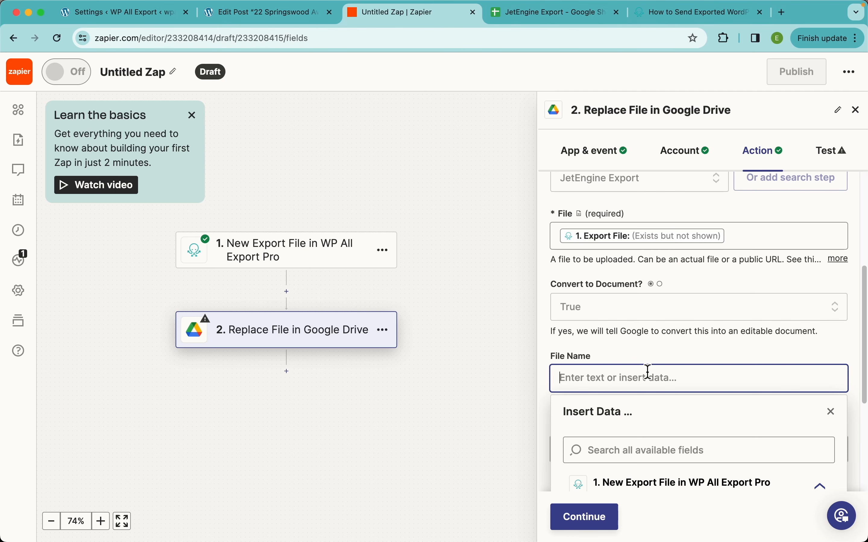
pyautogui.write('JetEngi')
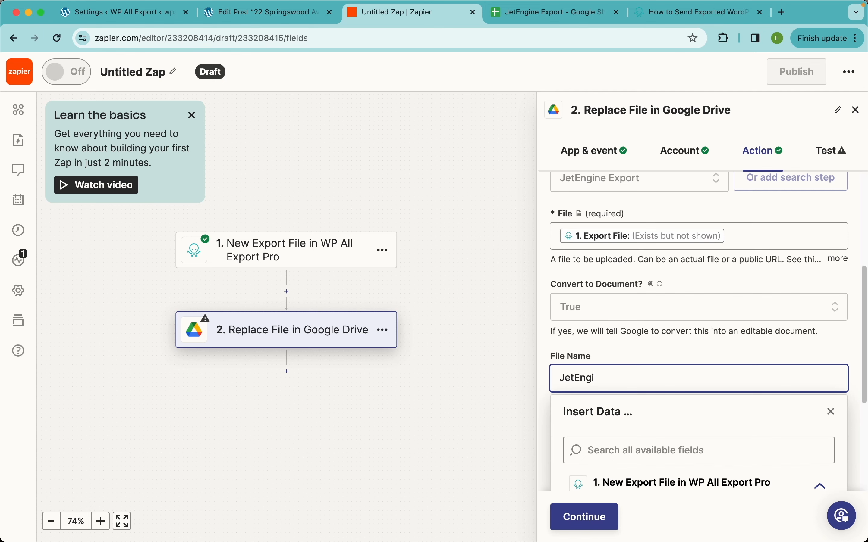
pyautogui.write('ne Export')
pyautogui.click(700, 360)
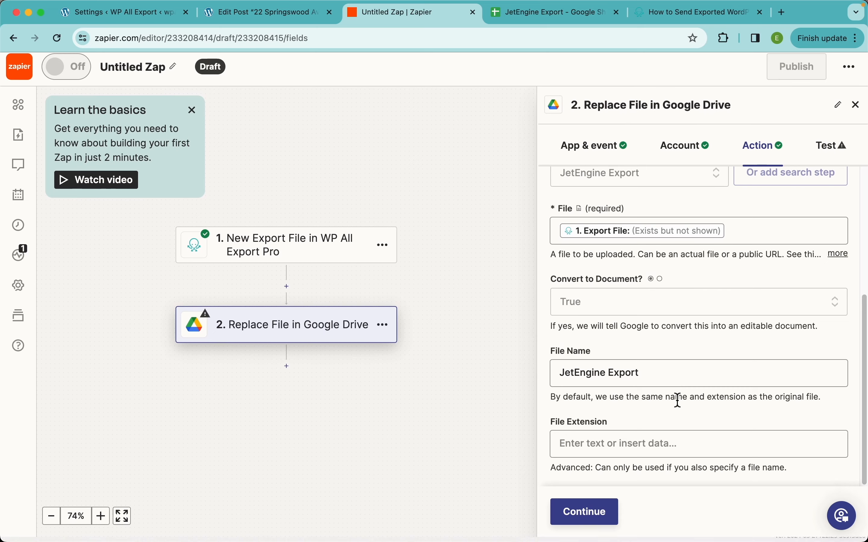
pyautogui.click(590, 518)
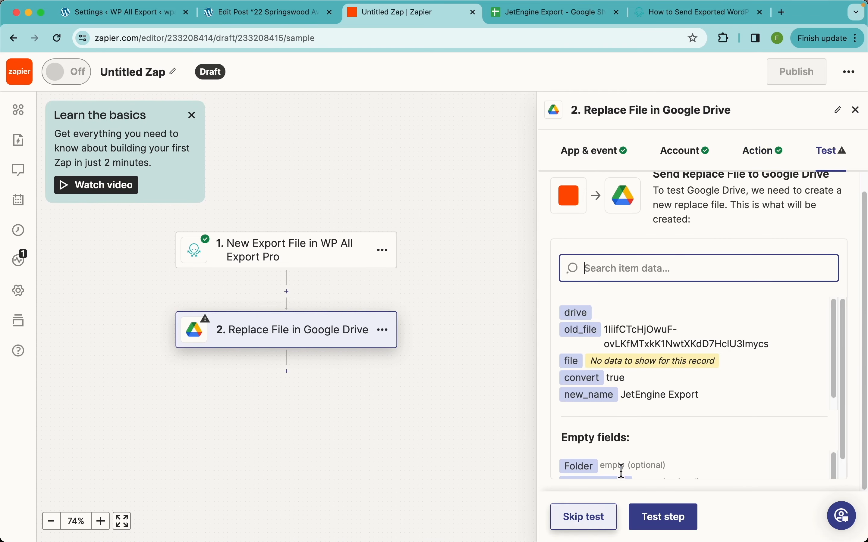
# Step: Test the Google Drive Replace File step, publish the Zap and dismiss the offer to create another one
pyautogui.click(668, 519)
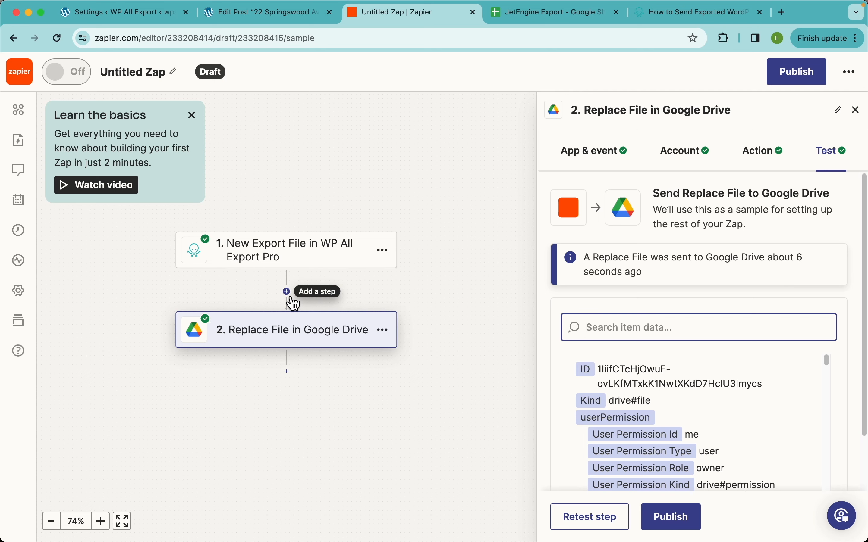
pyautogui.click(793, 85)
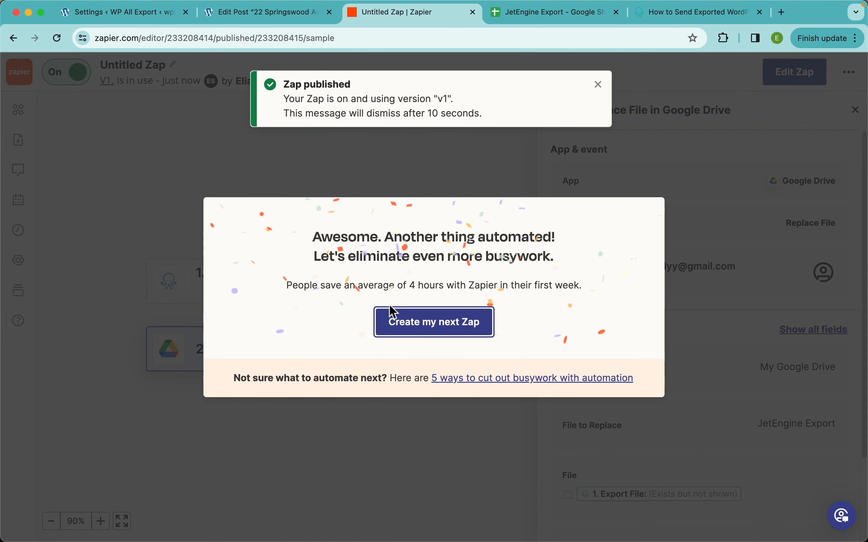
pyautogui.click(434, 176)
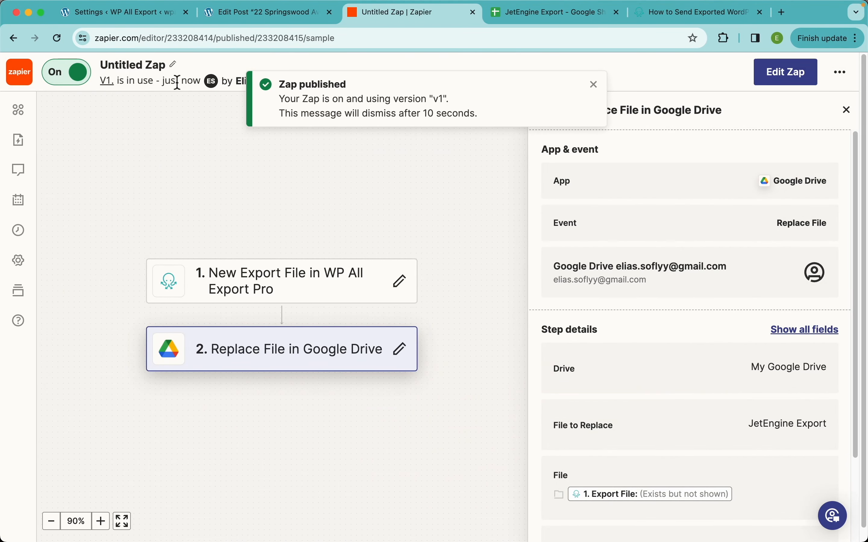
# Step: Rerun the existing Properties Export from WP All Export's Manage Exports page in WordPress, and switch to the JetEngine Export Google Sheet
pyautogui.click(122, 14)
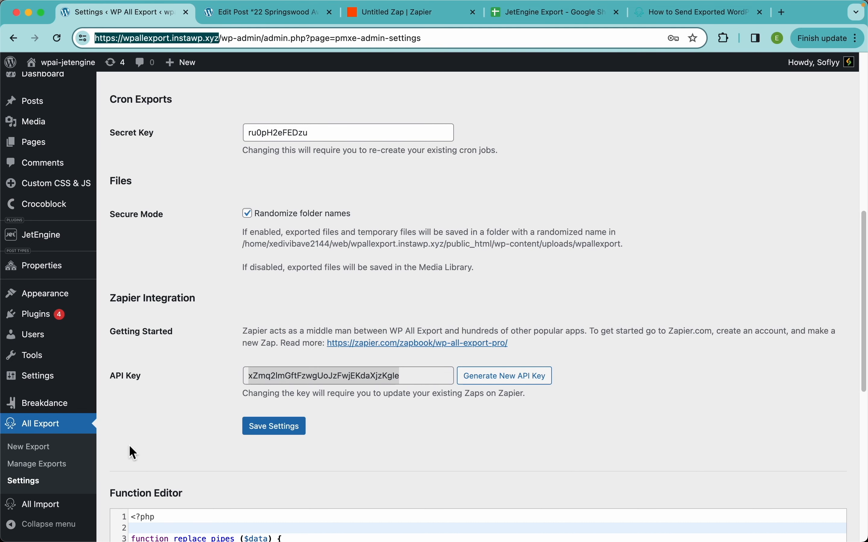
pyautogui.click(54, 473)
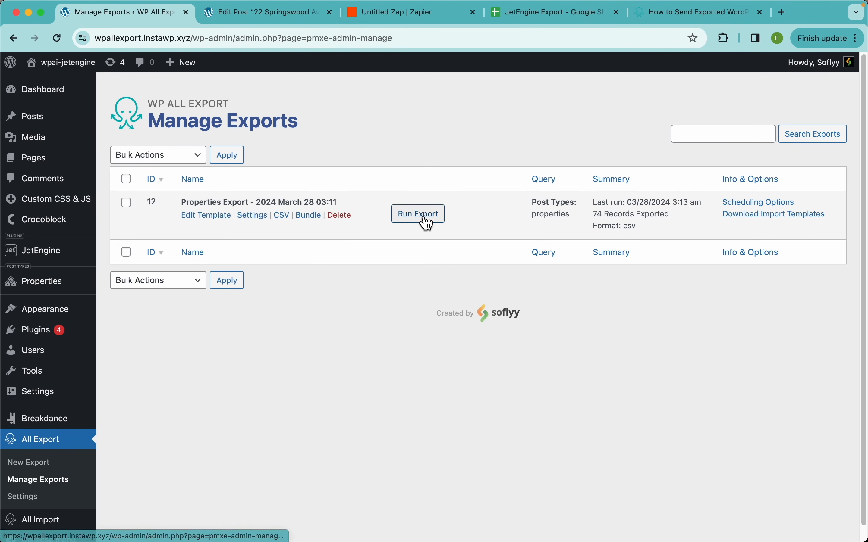
pyautogui.click(427, 223)
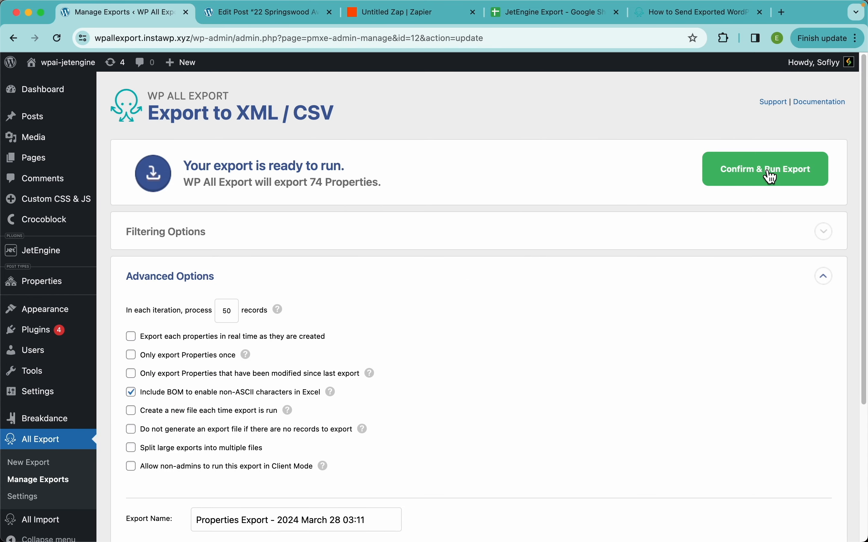
pyautogui.click(771, 176)
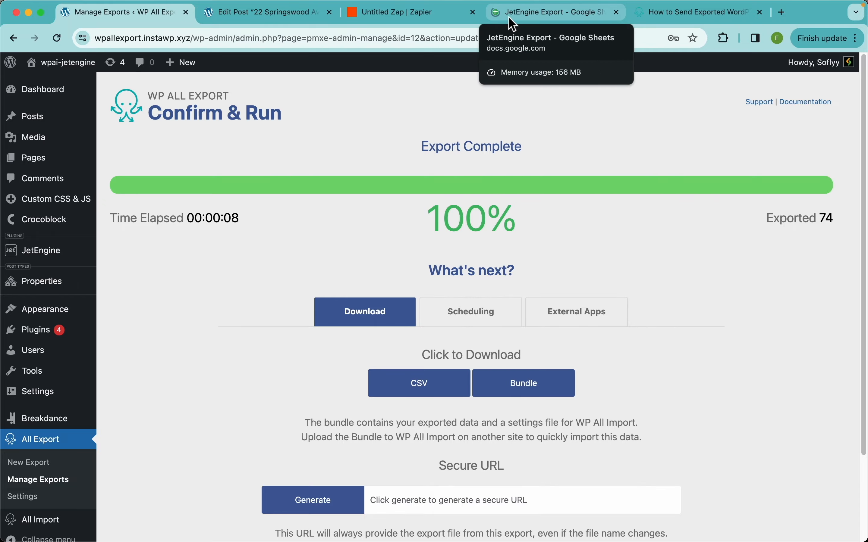
pyautogui.click(537, 18)
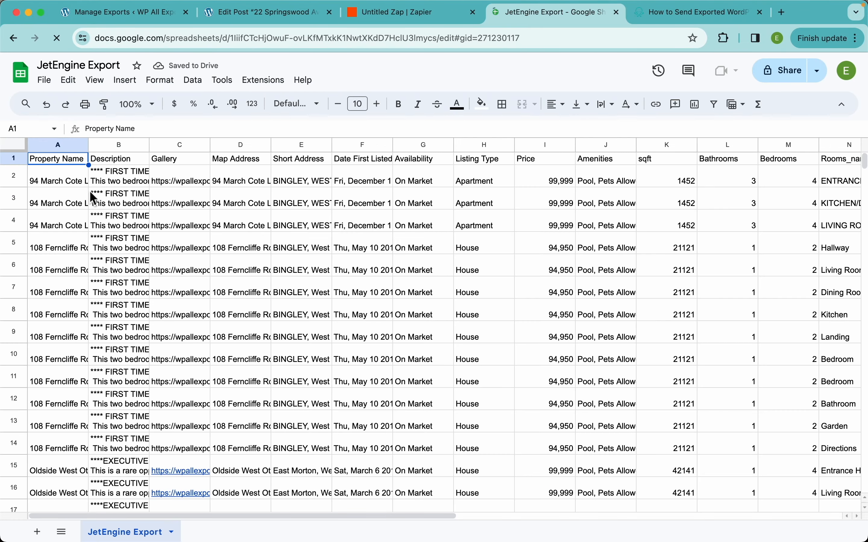